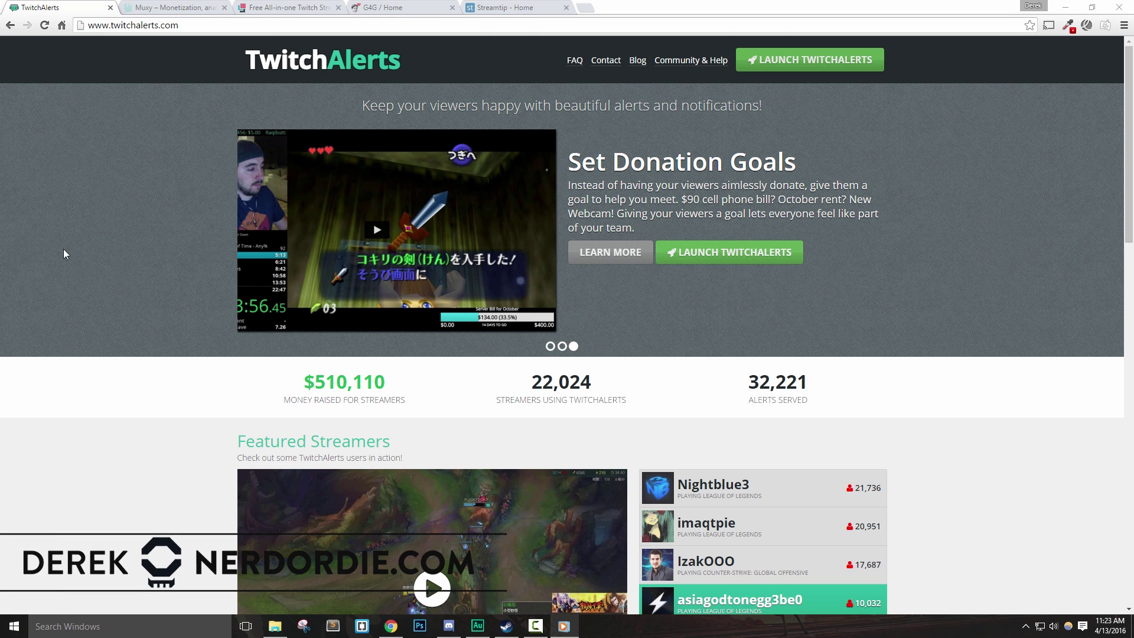
Glance across the Muxy, StreamPro, Gaming For Good and Streamtip tabs, then return to TwitchAlerts
left_click(121, 130)
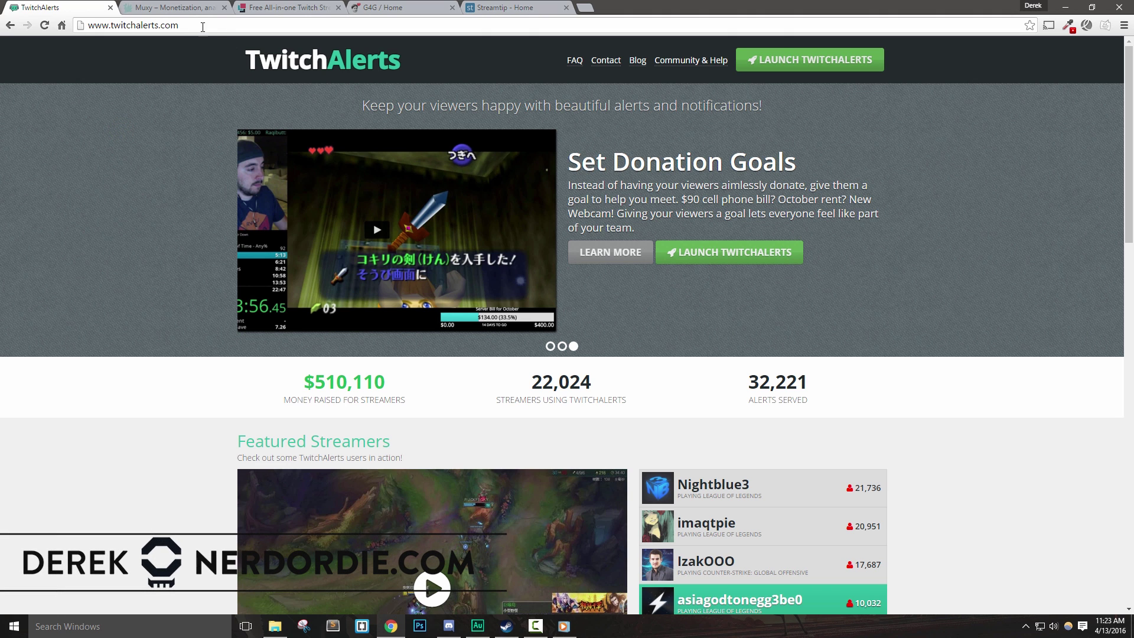
left_click(171, 7)
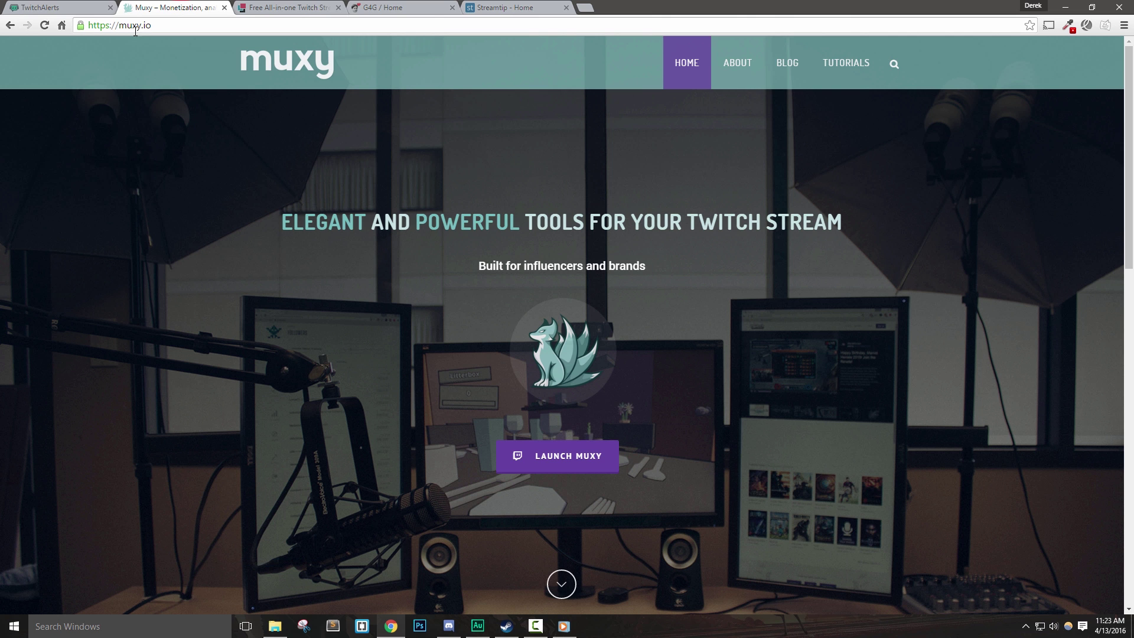
left_click(271, 12)
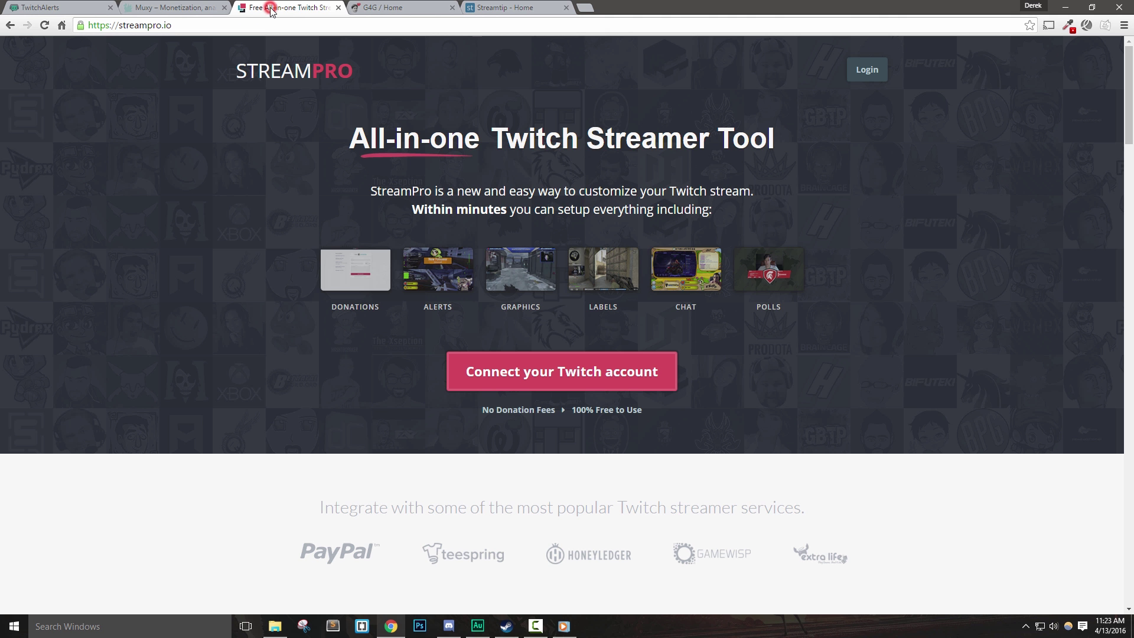
left_click(373, 8)
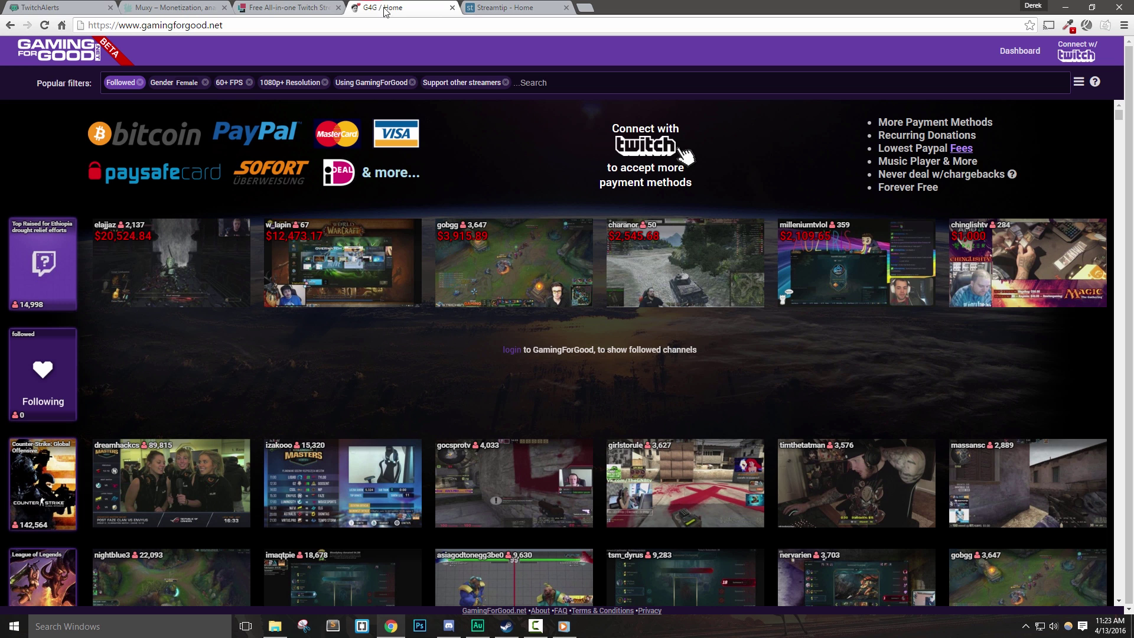
left_click(511, 9)
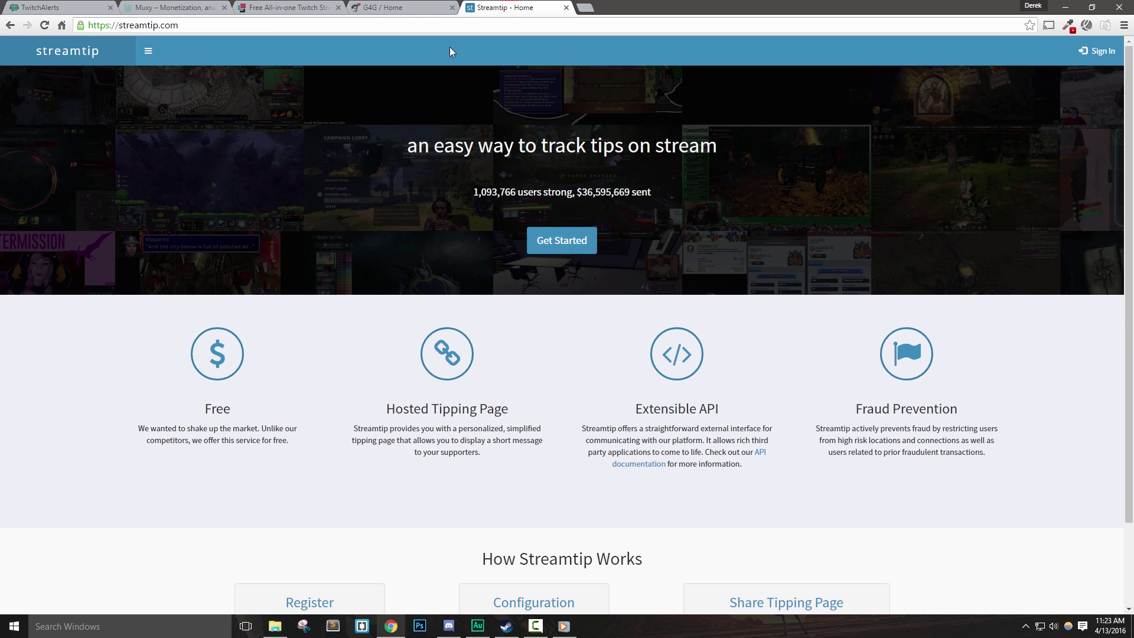
left_click(52, 8)
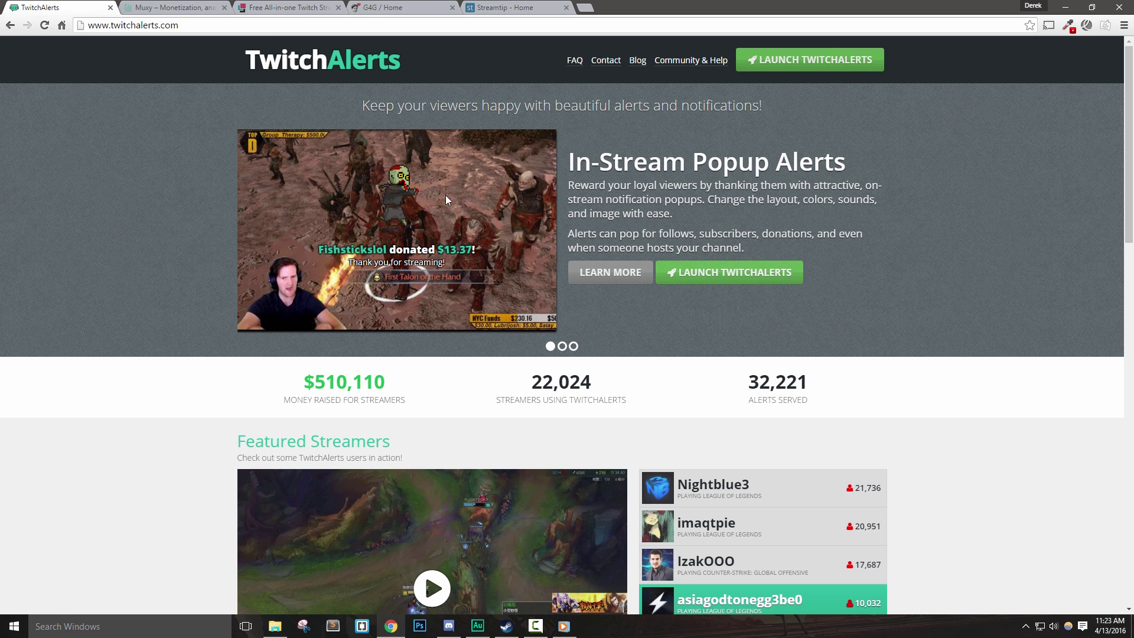
Scroll through TwitchAlerts' Popup Alerts, Stream Labels and Donation Goals features, then move to Muxy
scroll(197, 369, "down", 4)
scroll(197, 370, "down", 5)
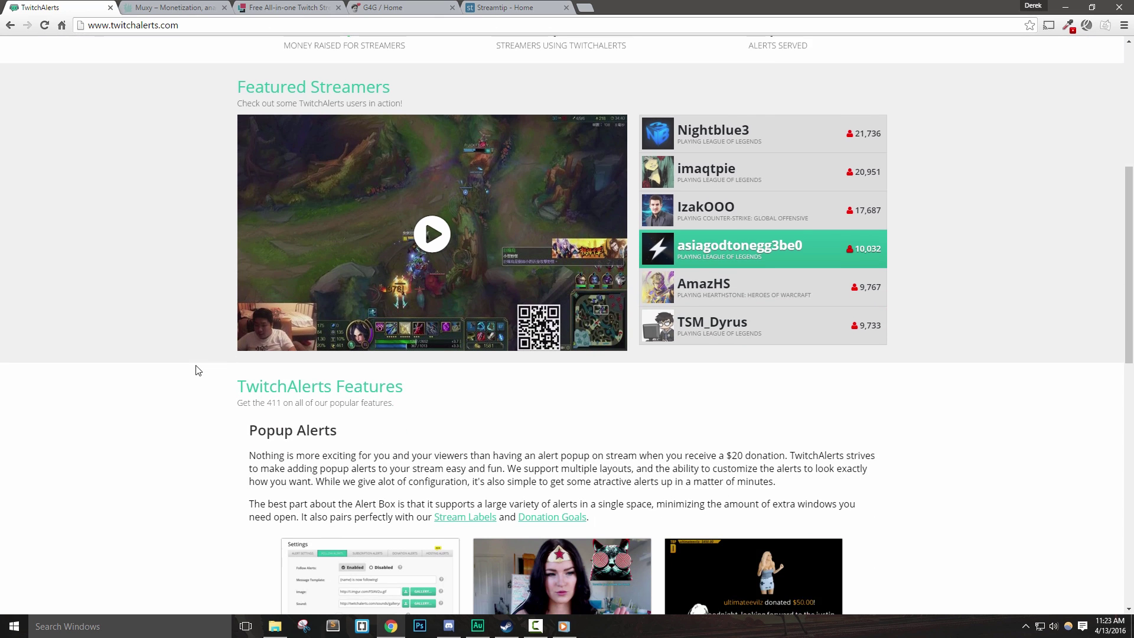
left_click_drag(343, 255, 256, 253)
left_click(256, 253)
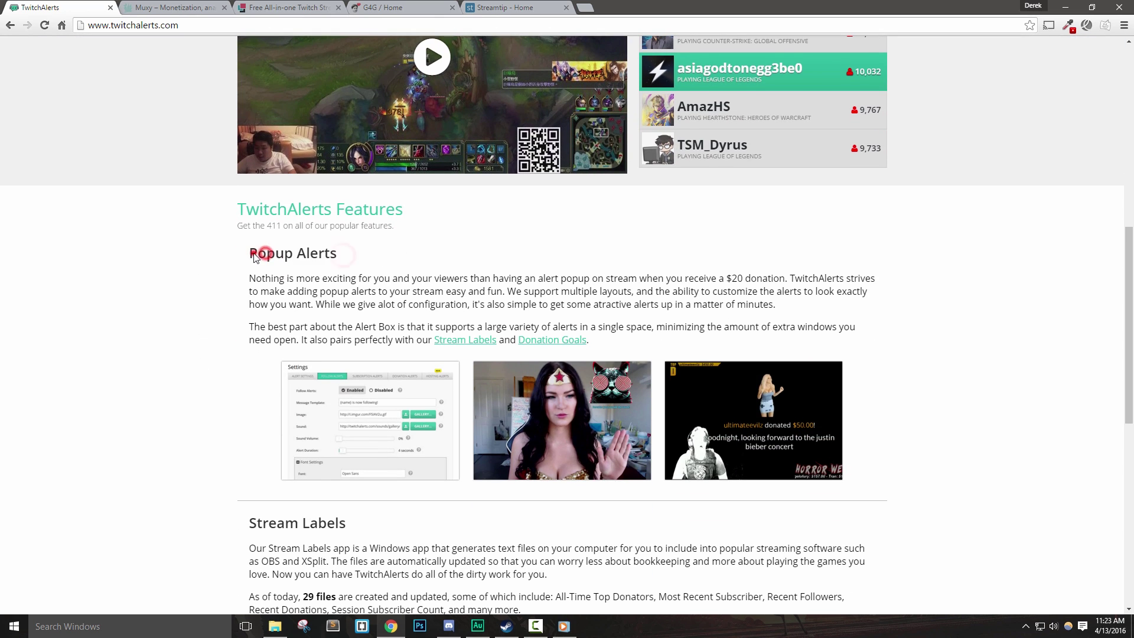
scroll(158, 362, "down", 4)
scroll(167, 365, "down", 3)
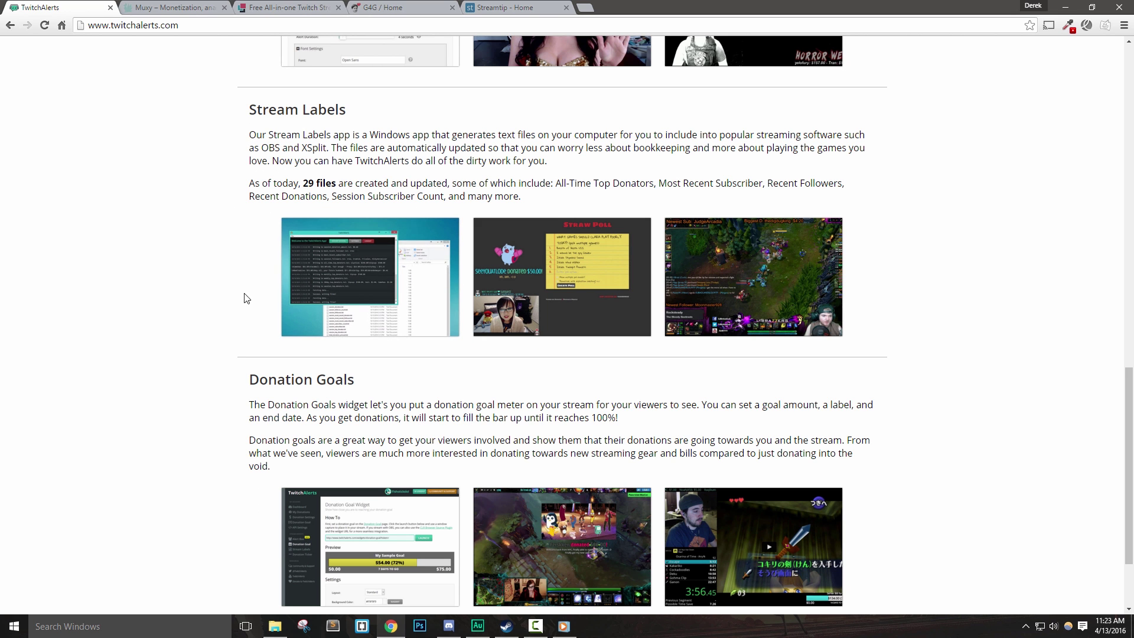
left_click(175, 8)
Scroll down through the Muxy home page
scroll(186, 278, "down", 5)
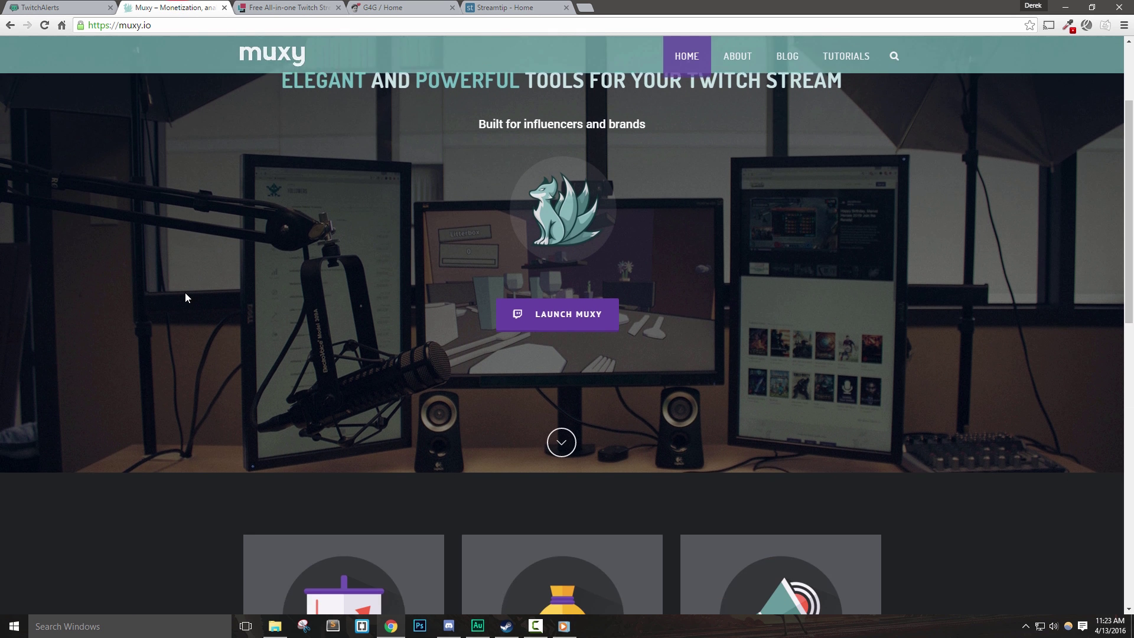
scroll(185, 293, "down", 7)
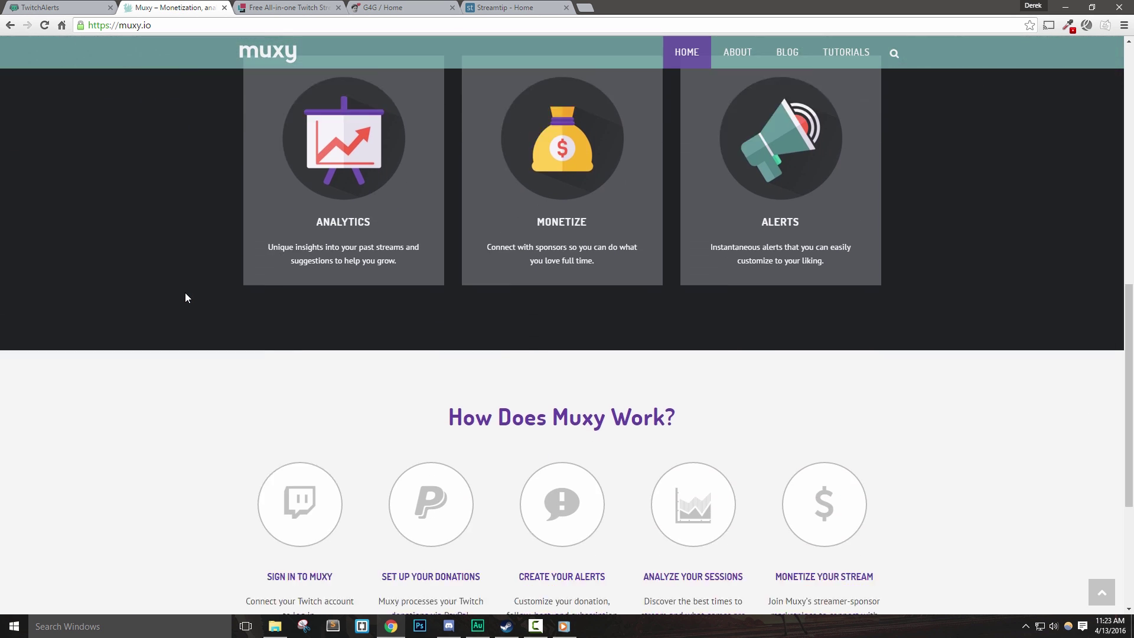
scroll(187, 296, "down", 3)
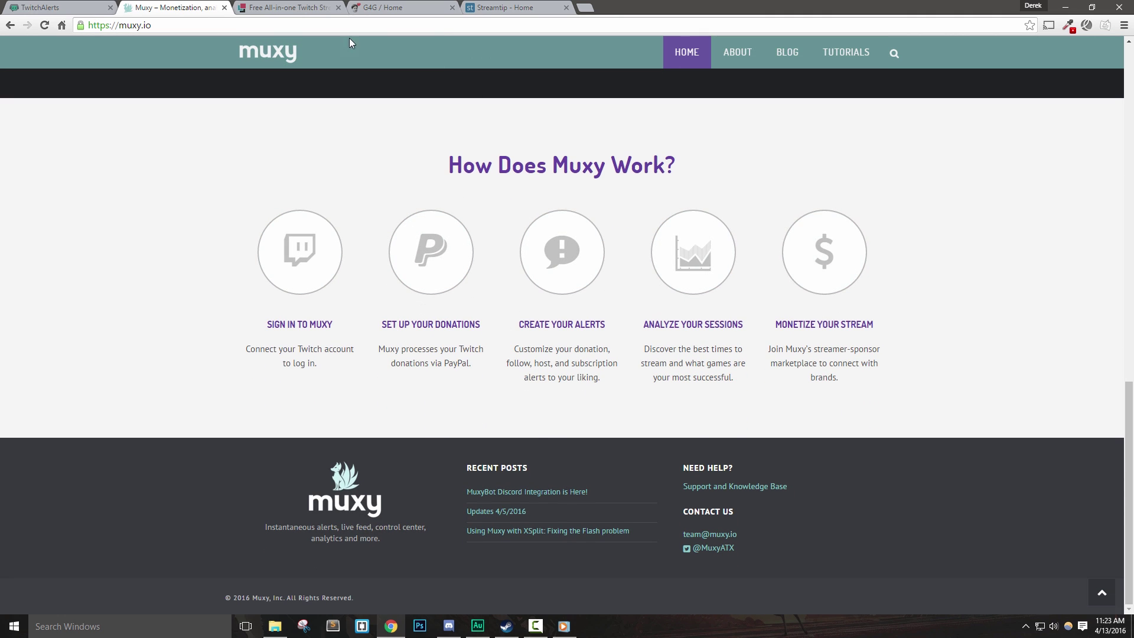
Browse StreamPro's feature list, then stop briefly at Gaming For Good and Streamtip
left_click(295, 11)
scroll(250, 307, "down", 4)
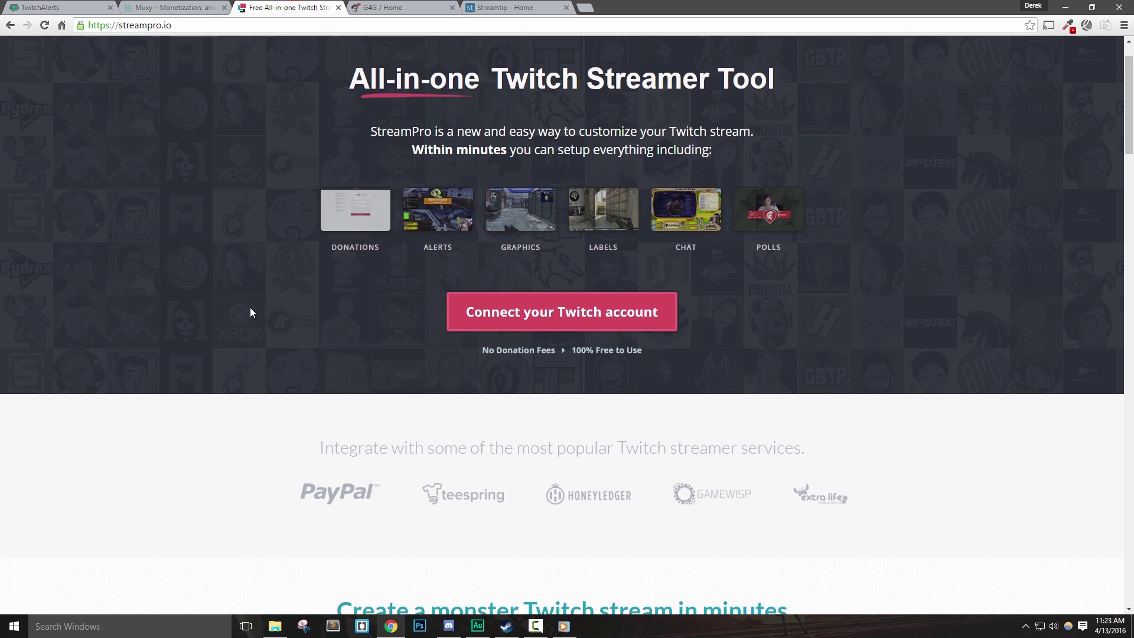
scroll(250, 312, "down", 8)
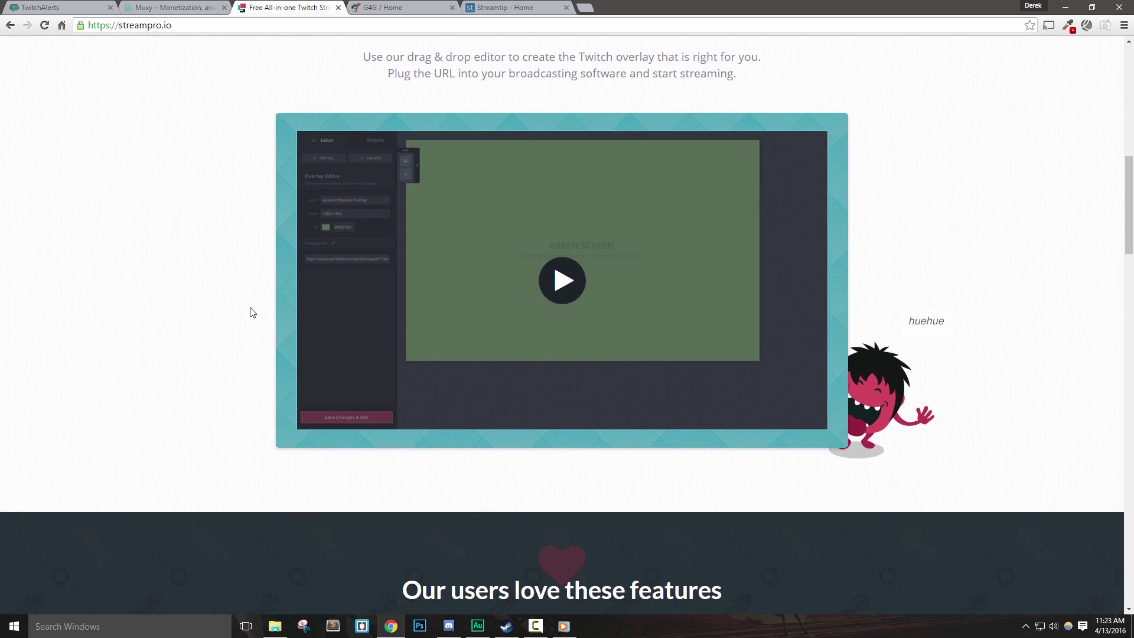
scroll(251, 312, "down", 8)
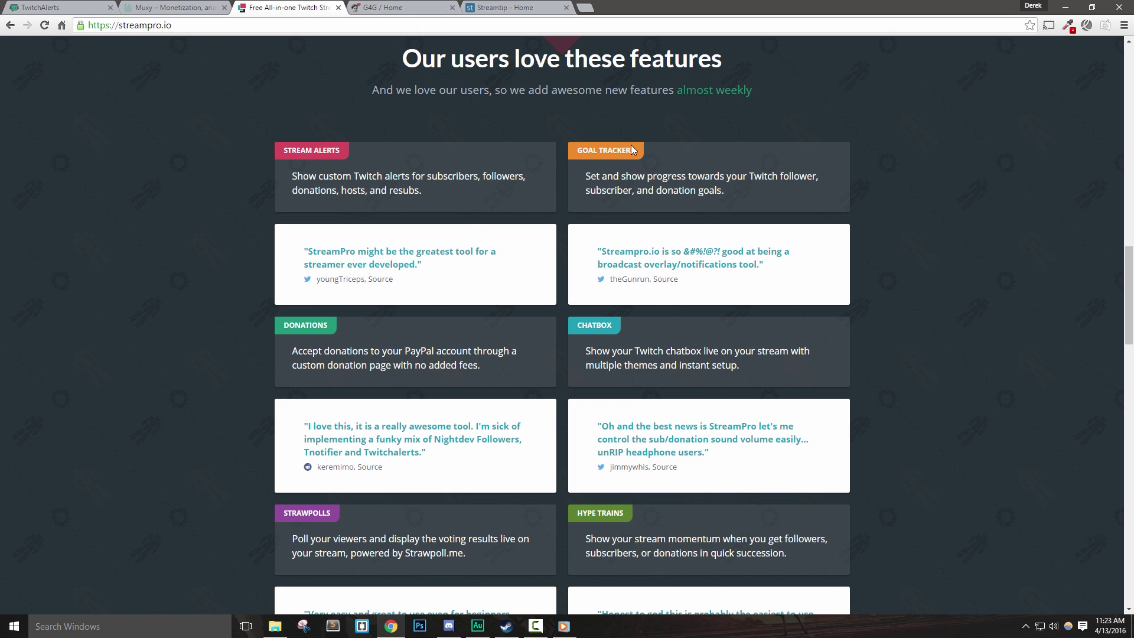
left_click(366, 11)
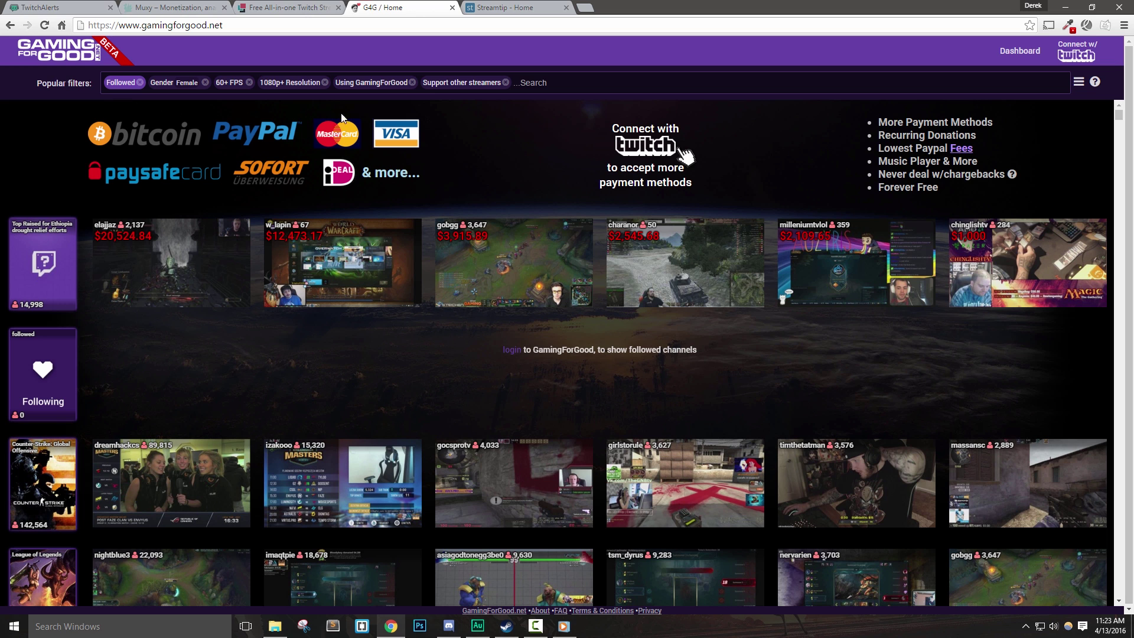
left_click(507, 9)
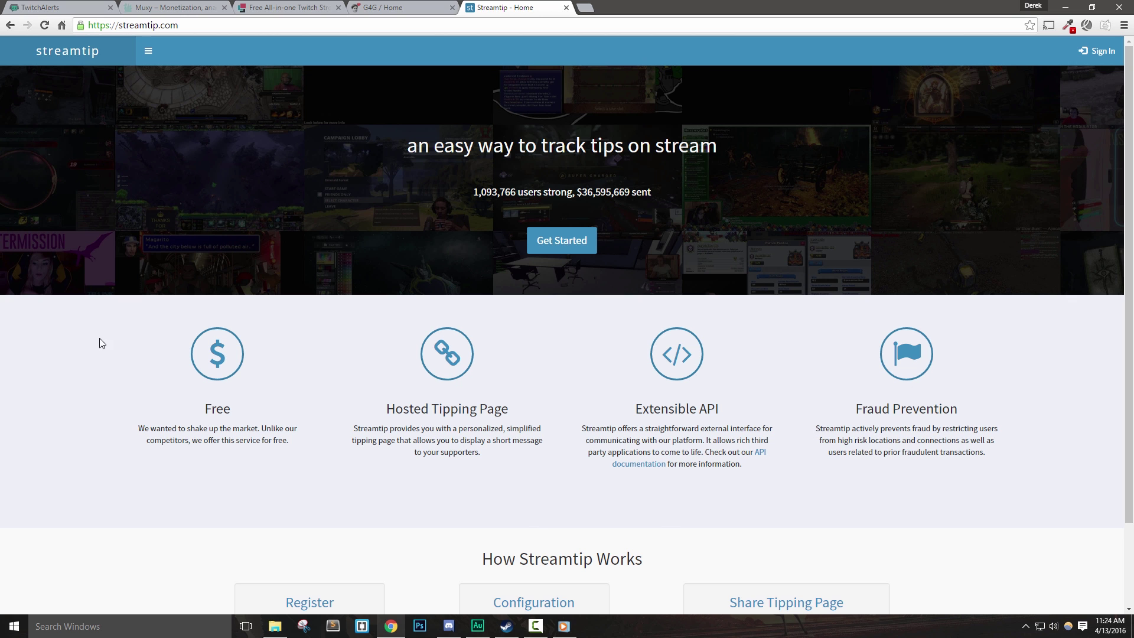
left_click(56, 8)
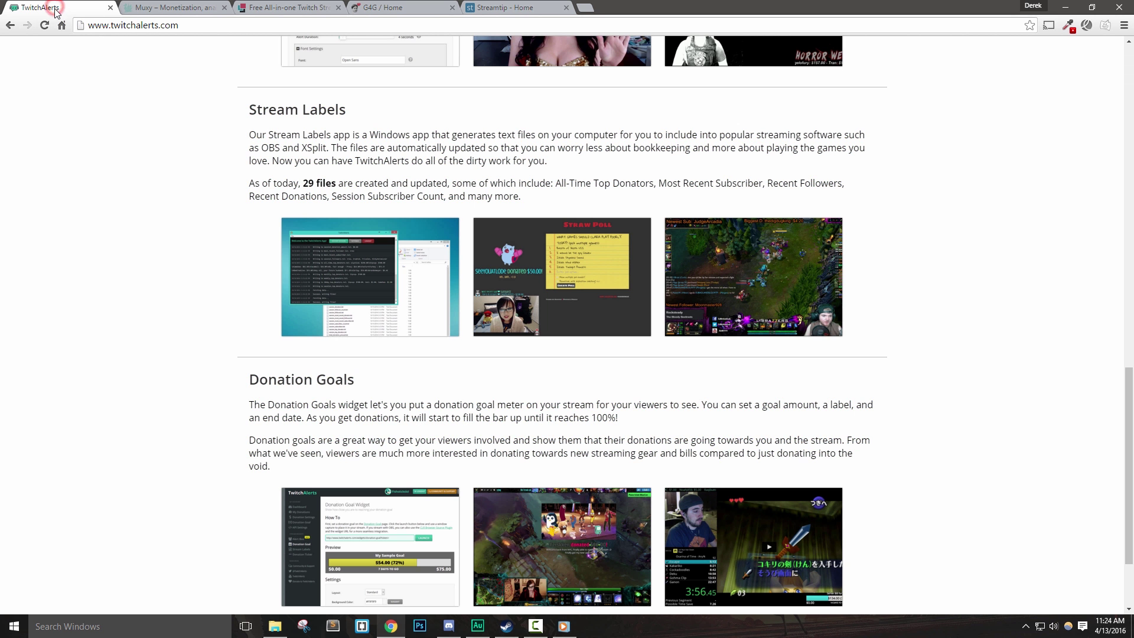
scroll(236, 394, "up", 15)
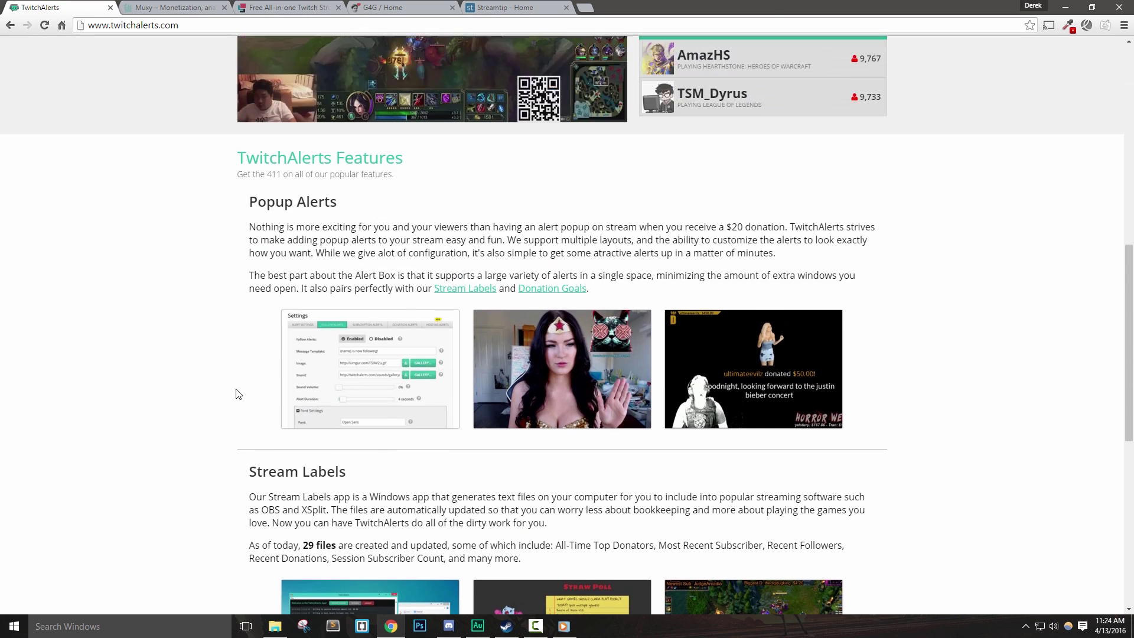
scroll(236, 394, "up", 2)
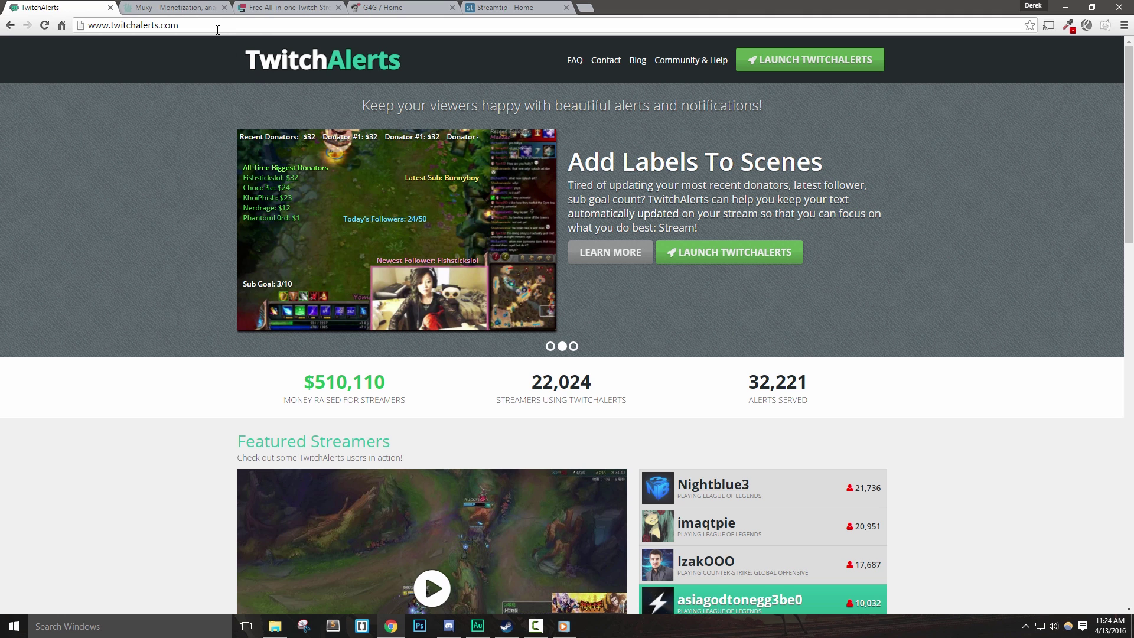
Launch TwitchAlerts and sign in with Connect with Twitch to reach today's dashboard
left_click(218, 25)
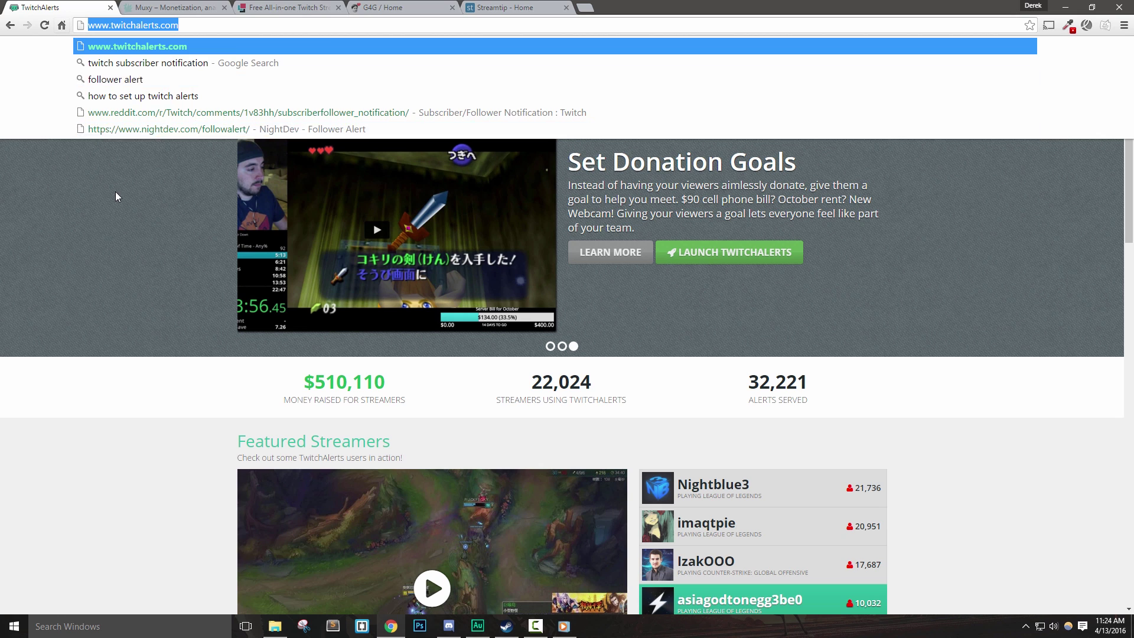
left_click(120, 210)
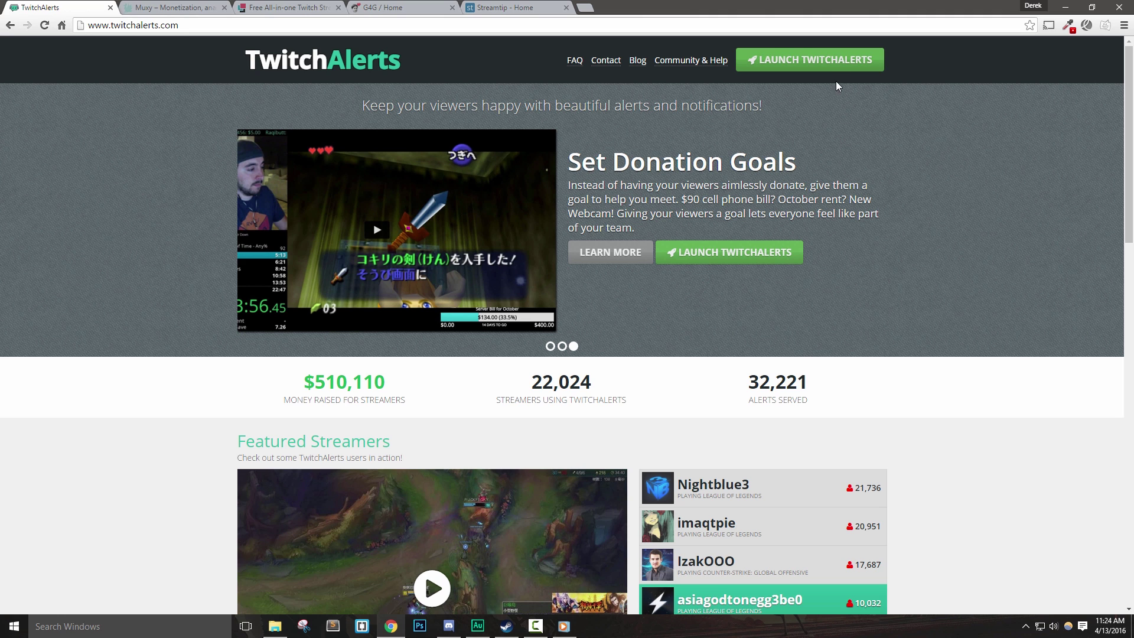
left_click(822, 59)
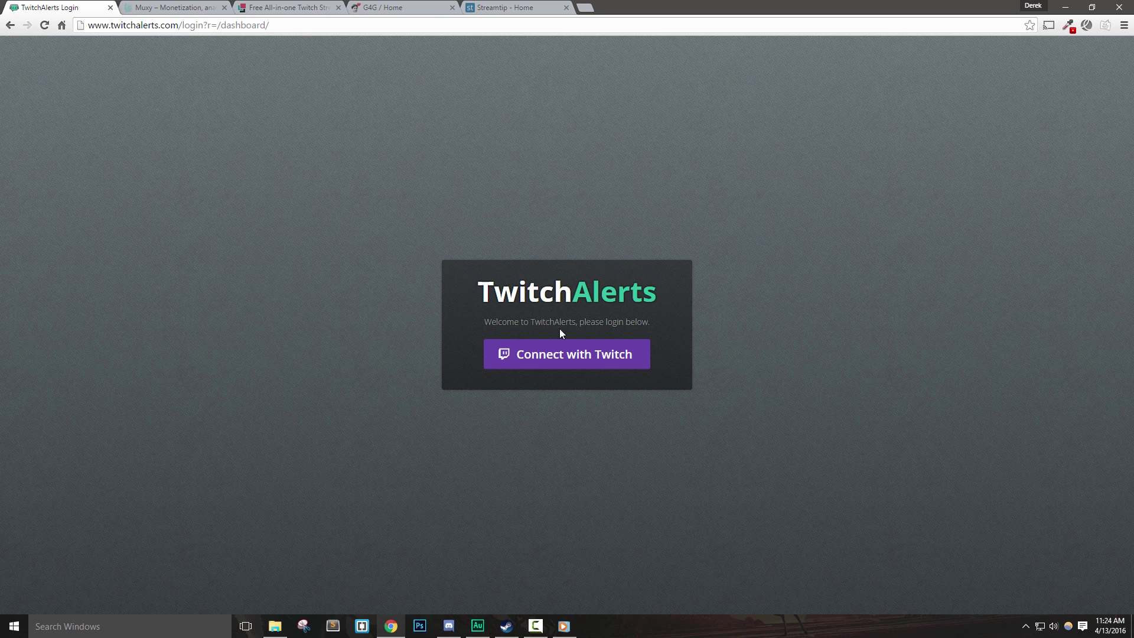
left_click(560, 356)
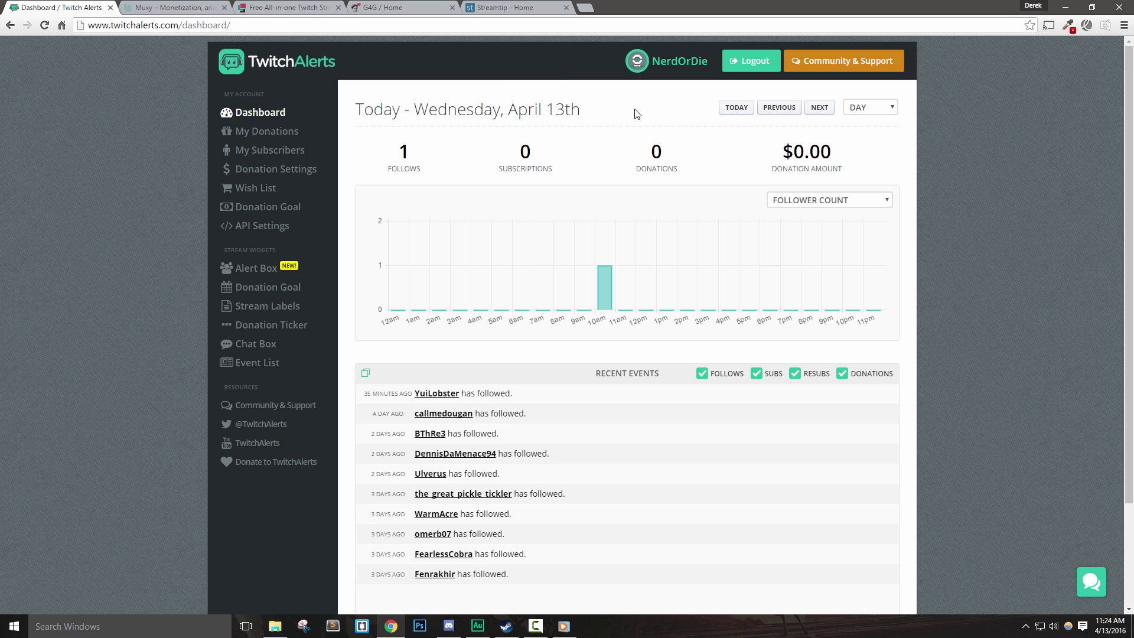
Open the Stream Labels page and read down to 'What files does it make?'
left_click(246, 308)
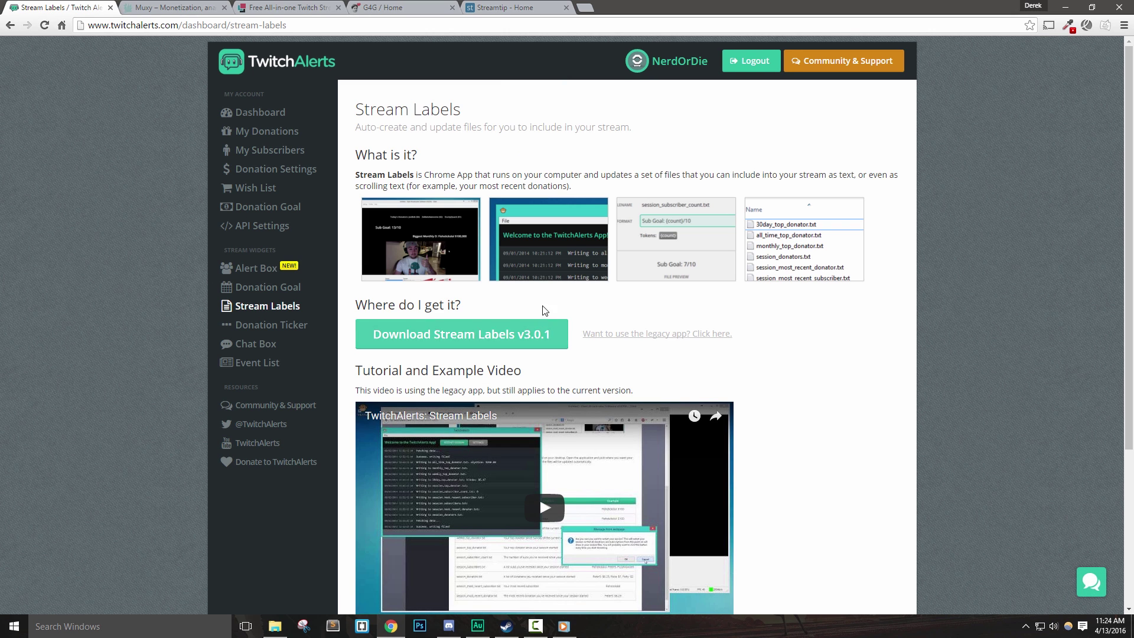
left_click_drag(469, 109, 355, 109)
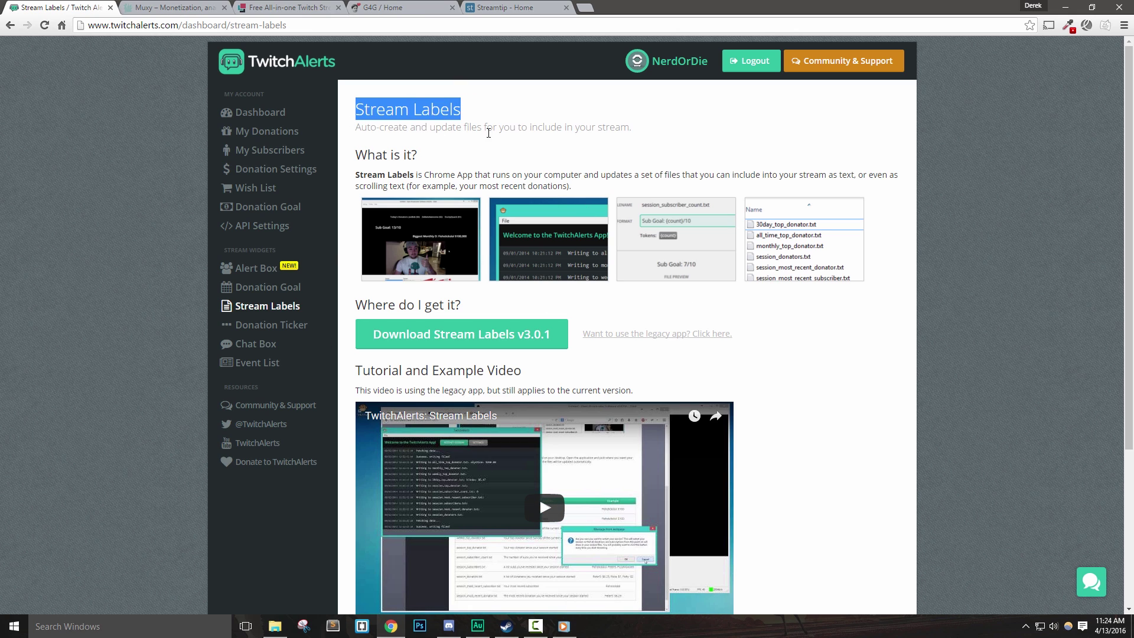
left_click(476, 115)
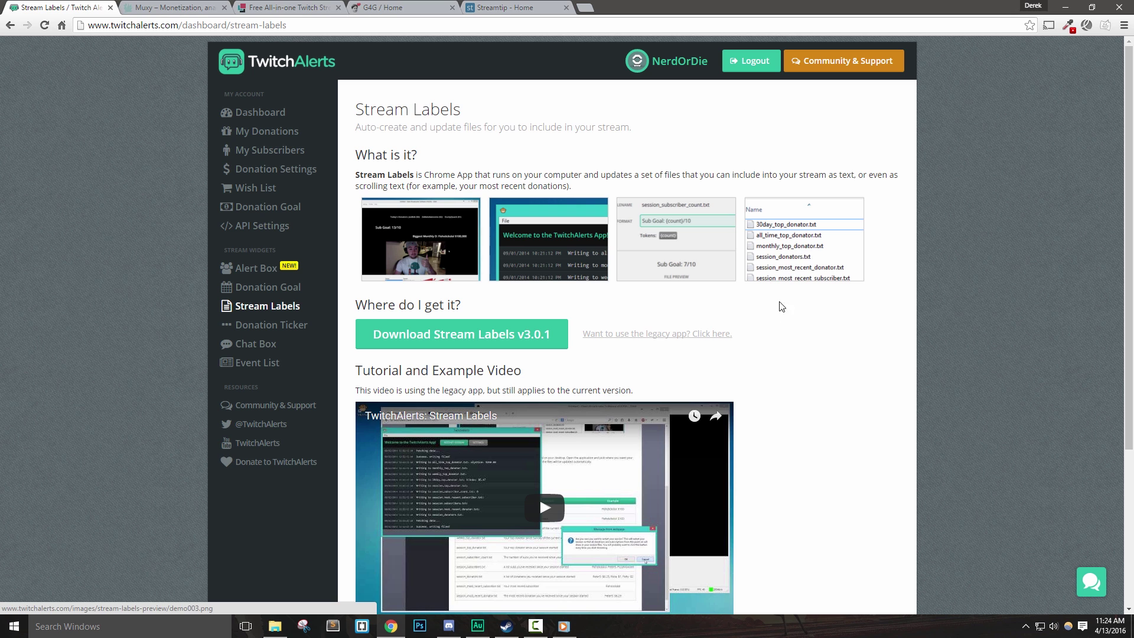
scroll(784, 405, "down", 4)
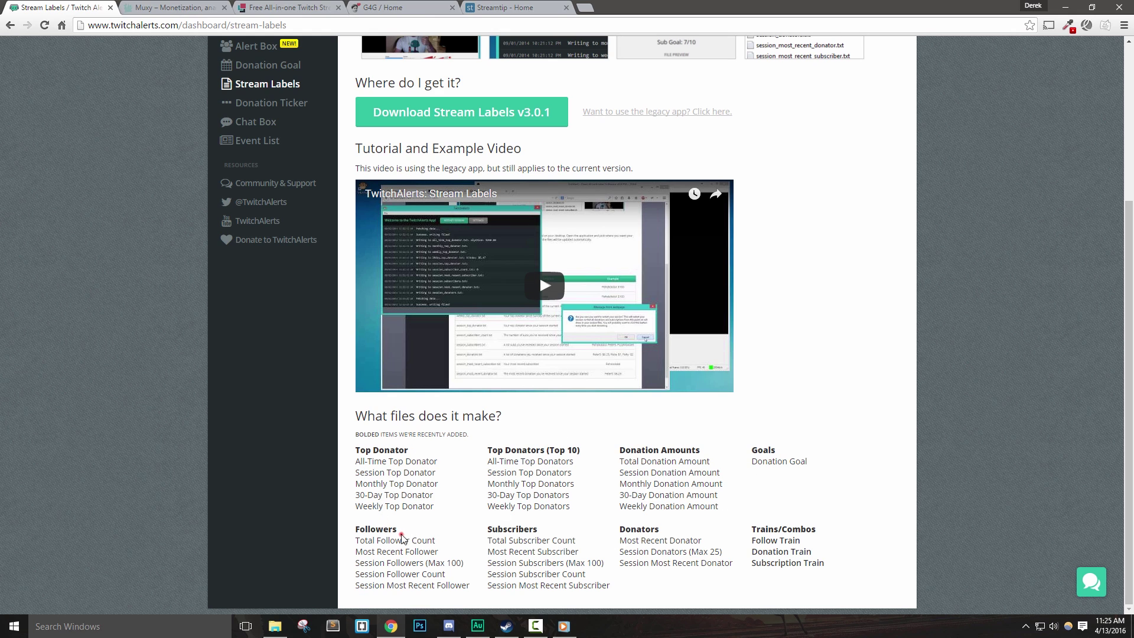
left_click(601, 447)
left_click(587, 536)
left_click(717, 530)
Go to the Chat Box widget page, its preview filling with live chat messages
left_click(749, 484)
scroll(305, 406, "up", 4)
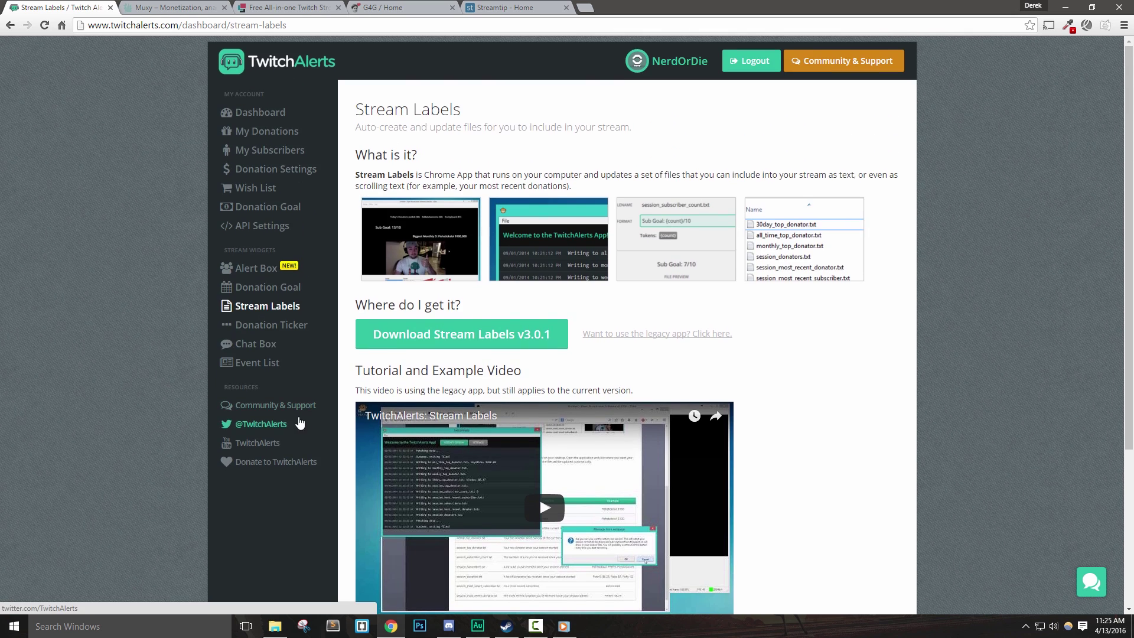
left_click(278, 344)
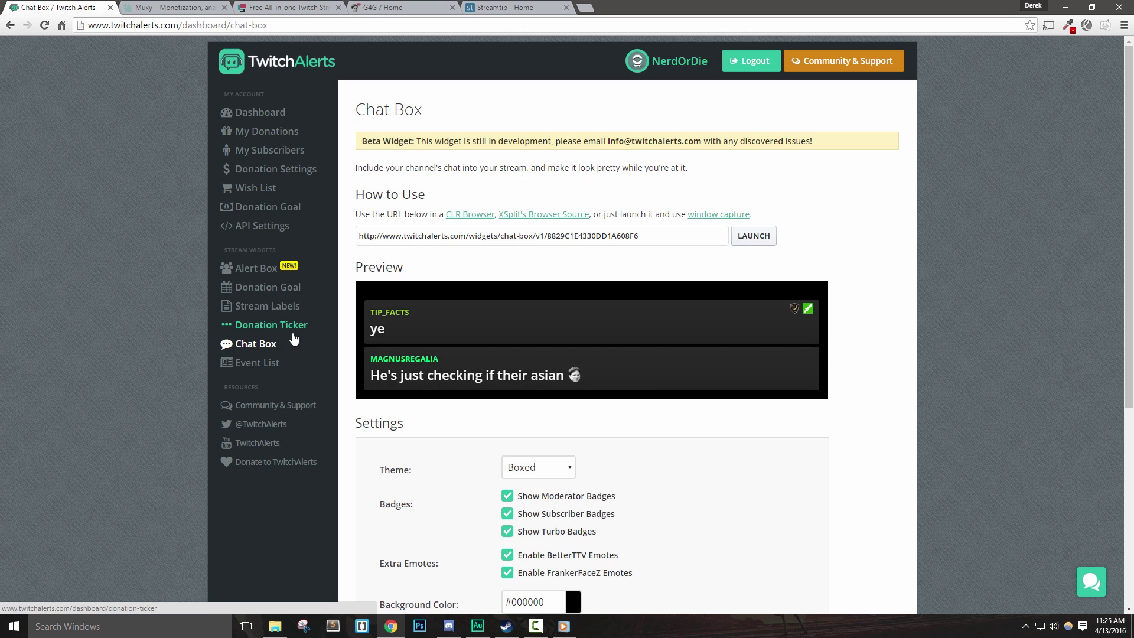
Open the Event List widget page and keep its theme on Custom CSS
left_click(248, 362)
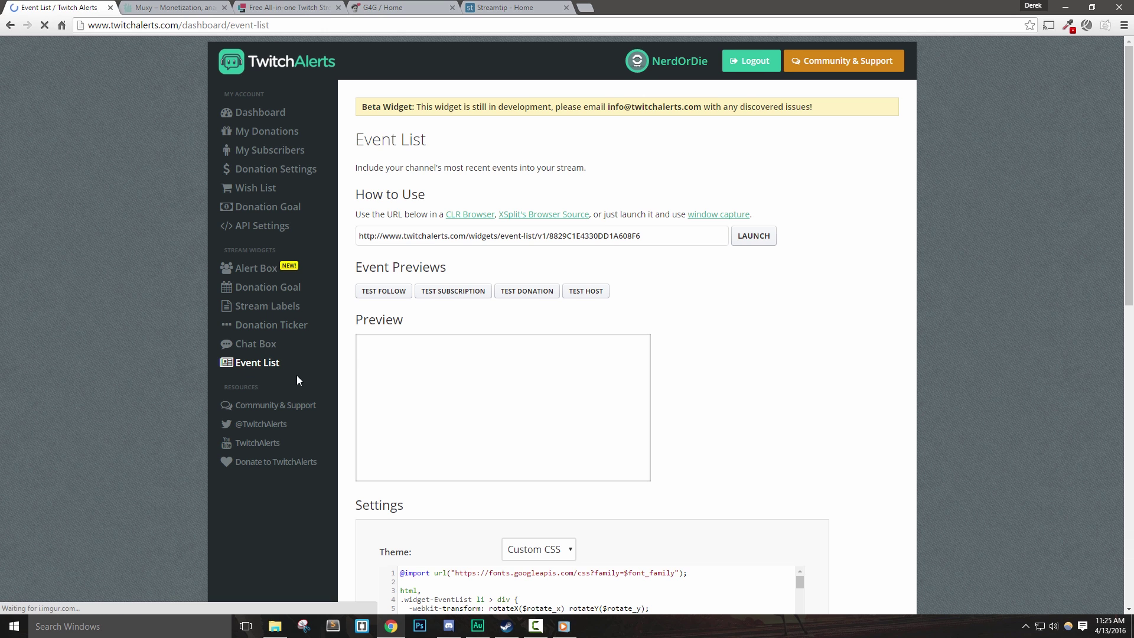
left_click(545, 548)
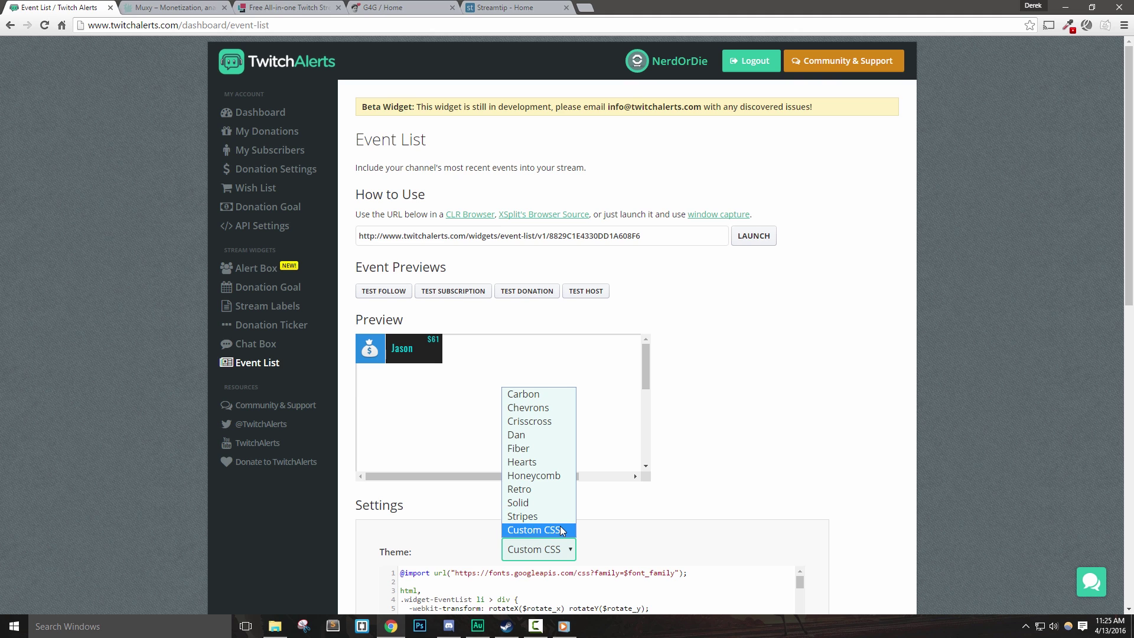
left_click(538, 531)
Fire test follow, subscription, donation and host events into the Event List preview
left_click(396, 292)
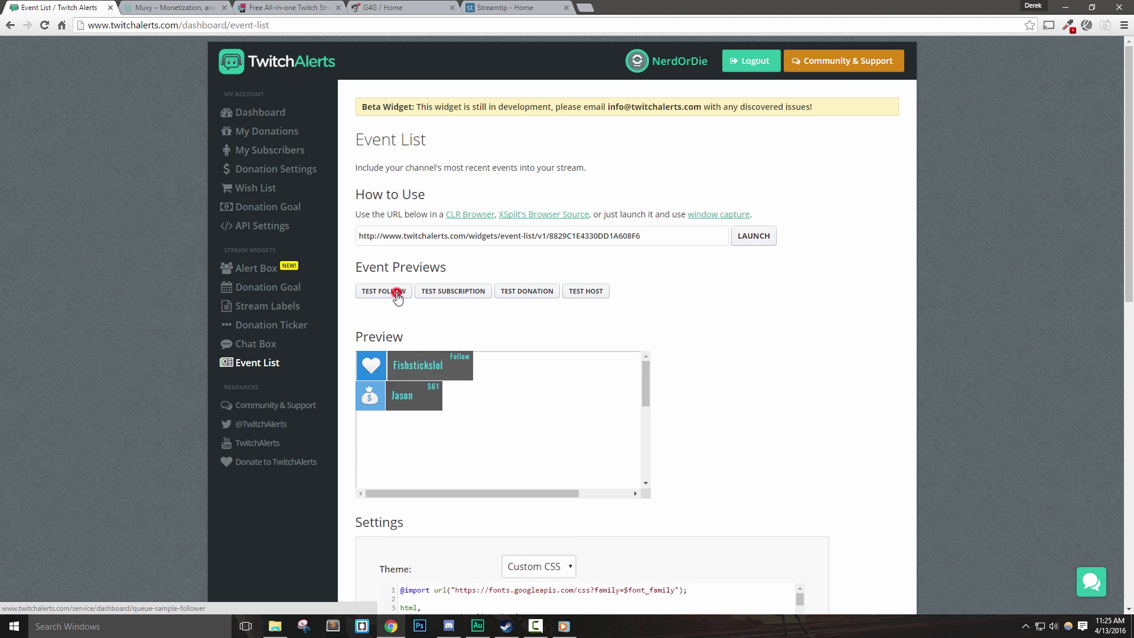
left_click(455, 292)
left_click(520, 292)
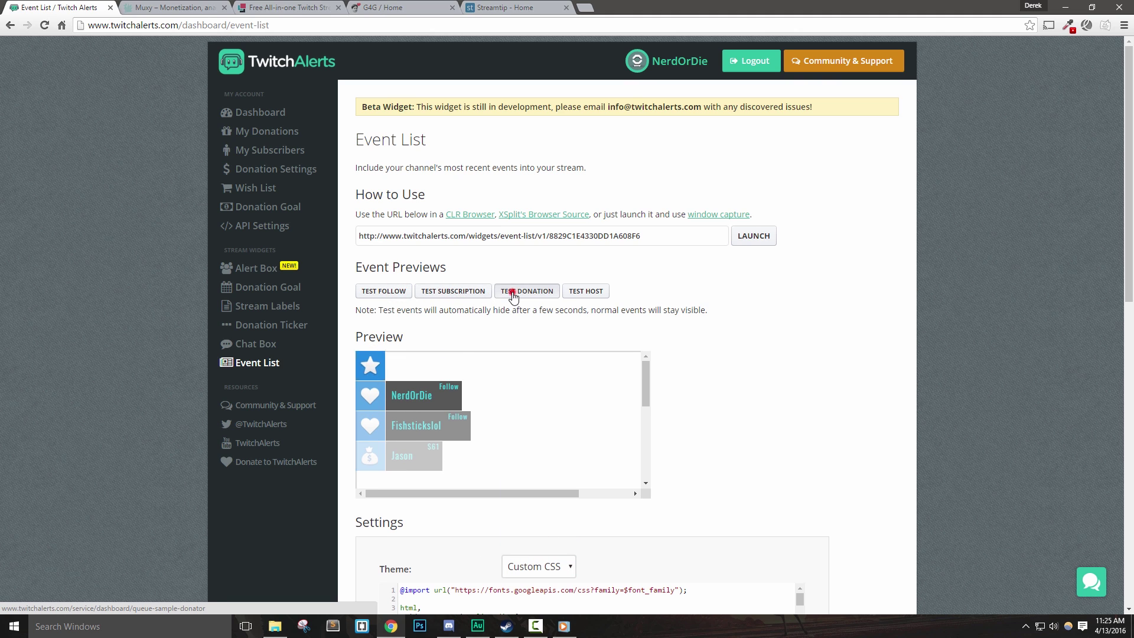
left_click(590, 291)
Scroll through the Event List settings, then move over to the Muxy home page
scroll(761, 405, "down", 3)
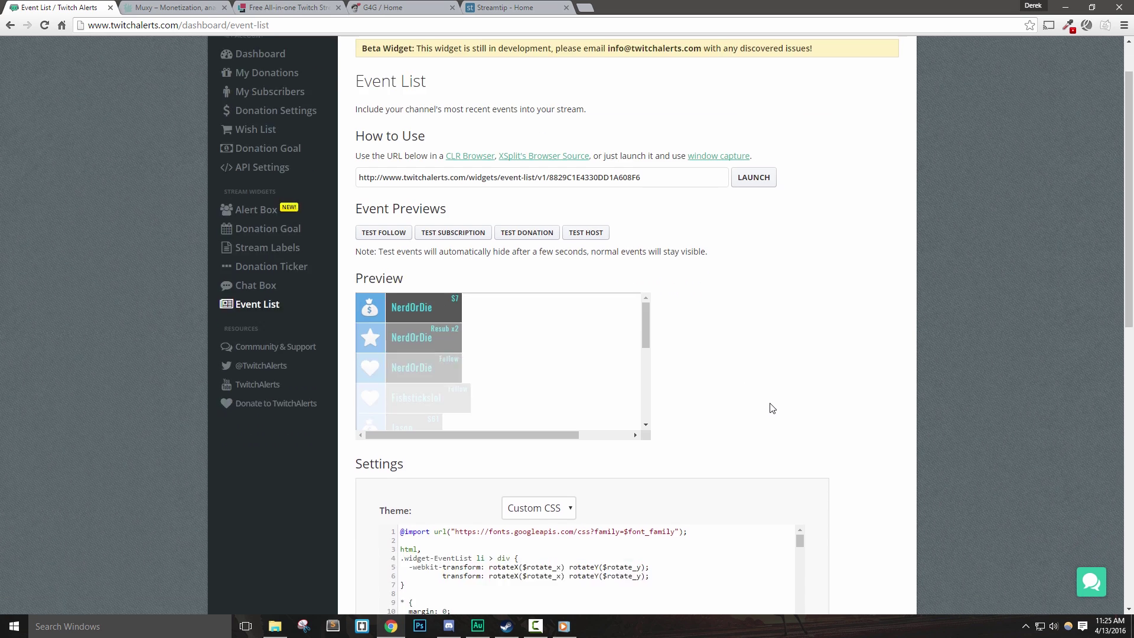
scroll(767, 366, "down", 1)
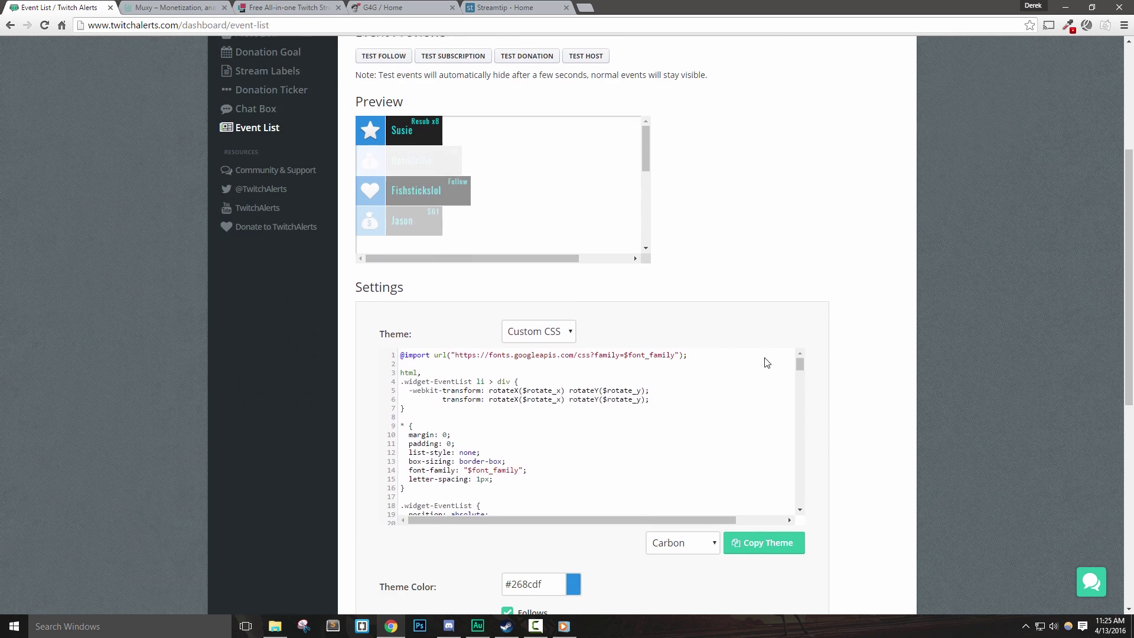
scroll(771, 357, "down", 2)
scroll(839, 384, "down", 6)
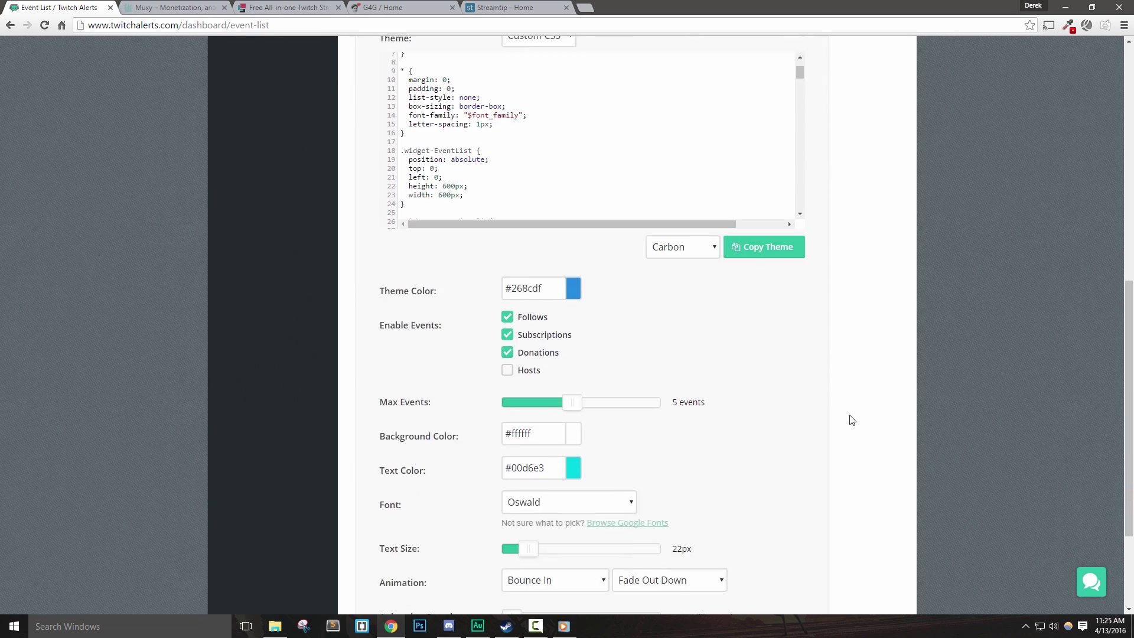
scroll(850, 423, "up", 5)
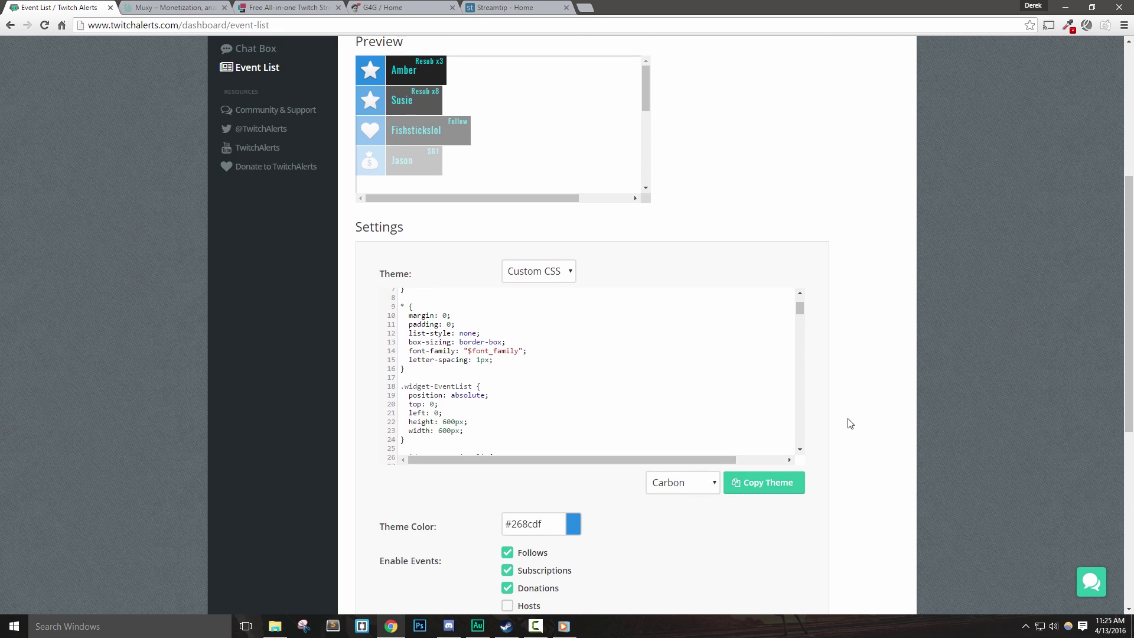
scroll(848, 423, "up", 1)
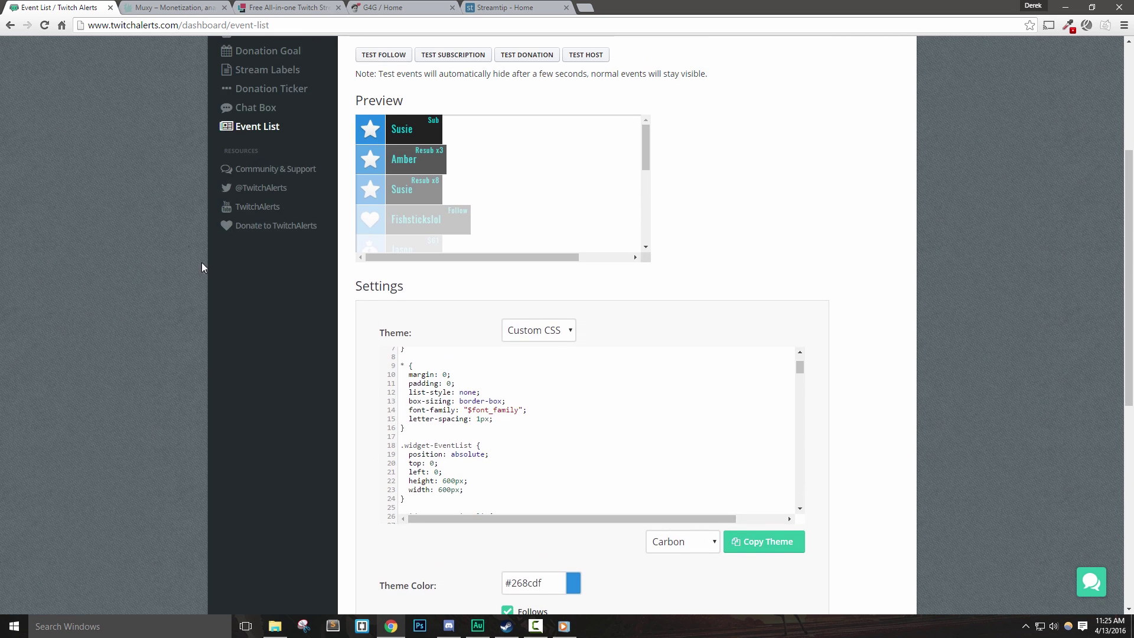
left_click(175, 12)
Launch the Muxy dashboard in a new tab, showing 2 followers, $0.00 donations, 0 hosts
scroll(225, 298, "up", 6)
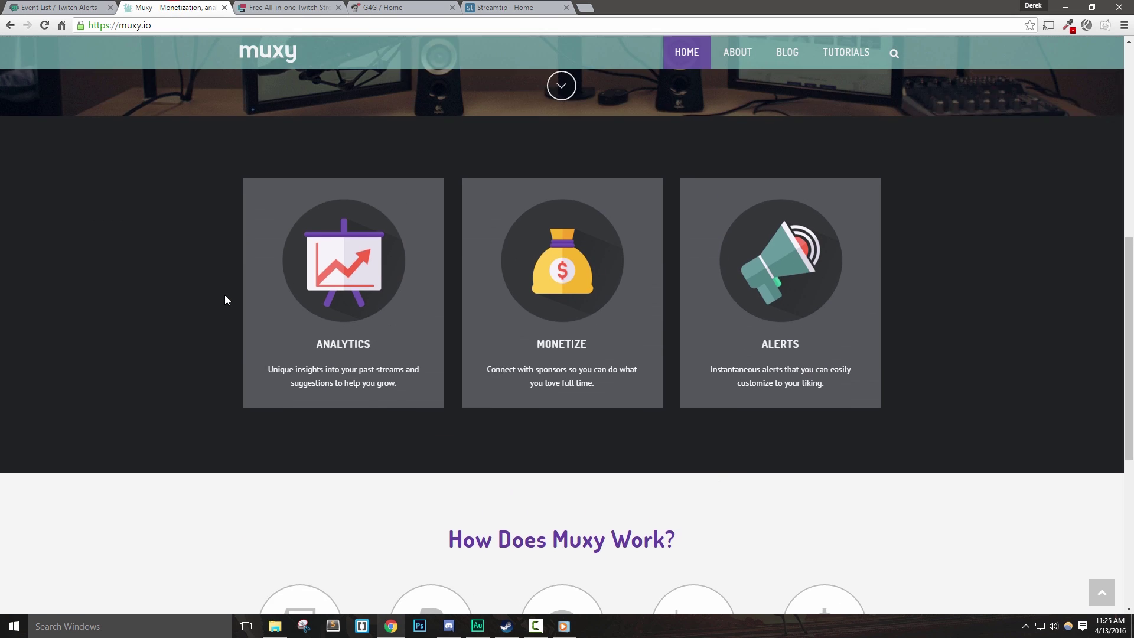
scroll(225, 299, "up", 8)
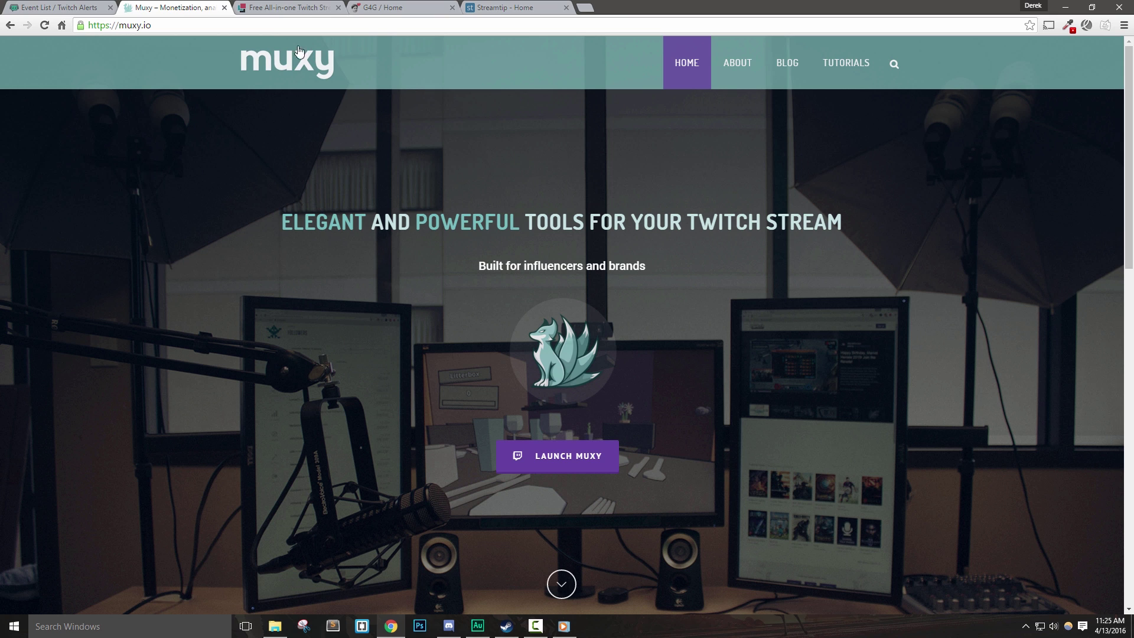
left_click_drag(180, 25, 53, 25)
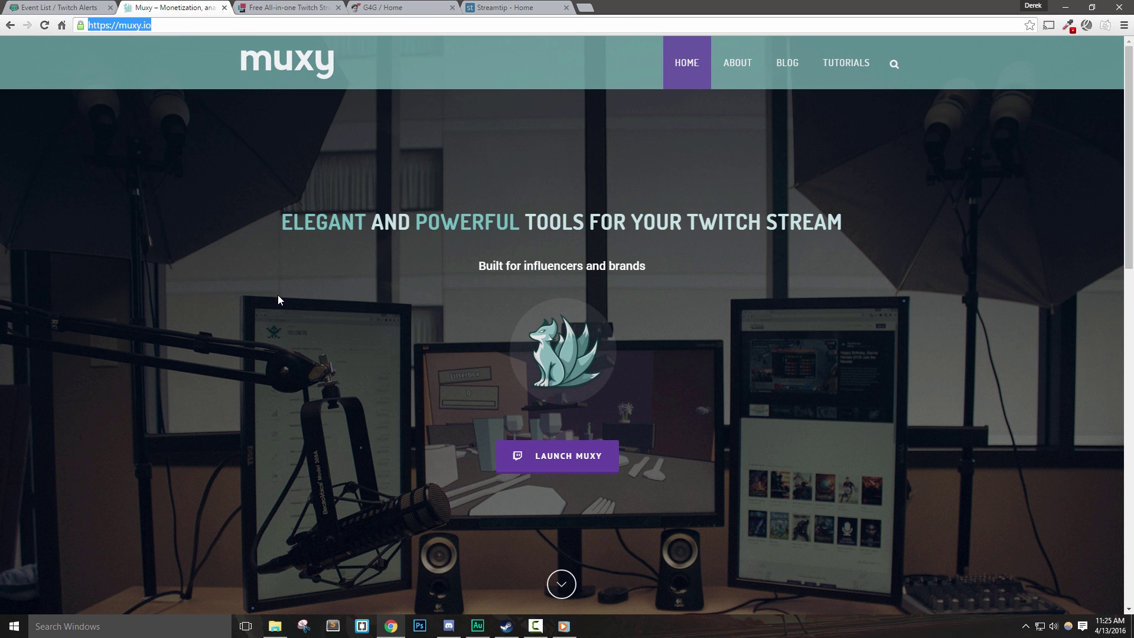
left_click(176, 28)
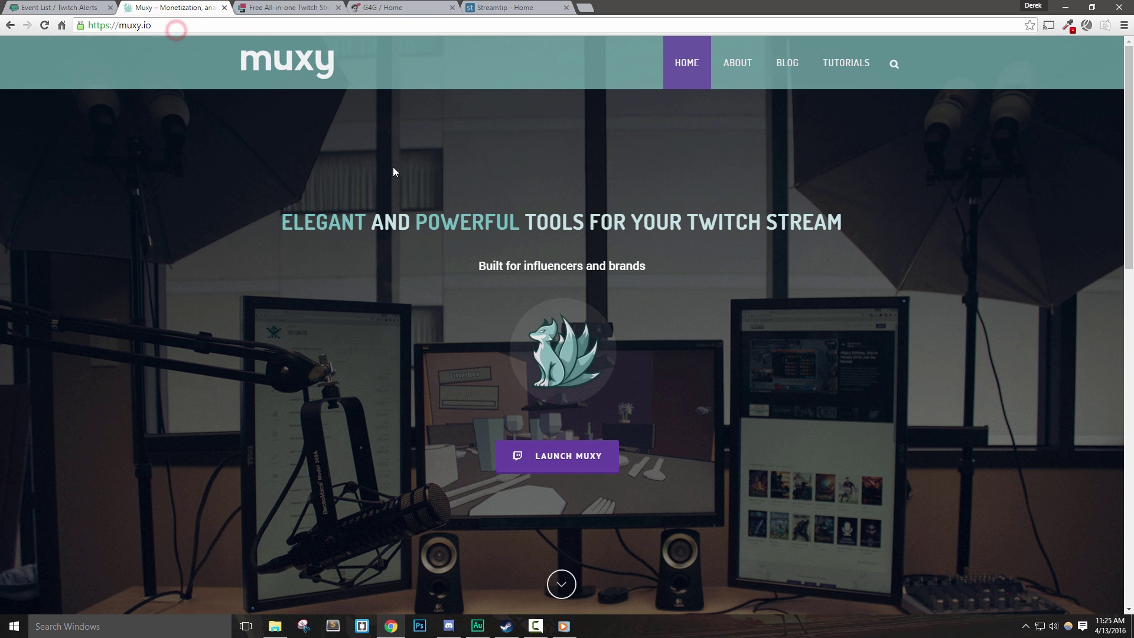
left_click(579, 461)
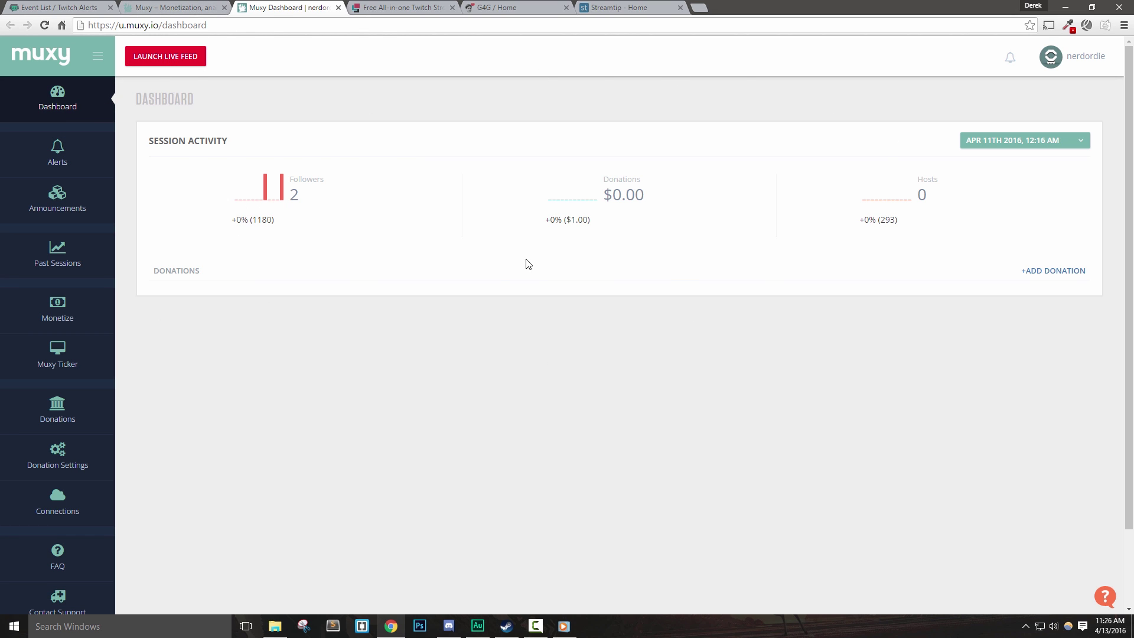
Open the Muxy live feed in a new tab, then review the Muxy Ticker installation steps
left_click(185, 65)
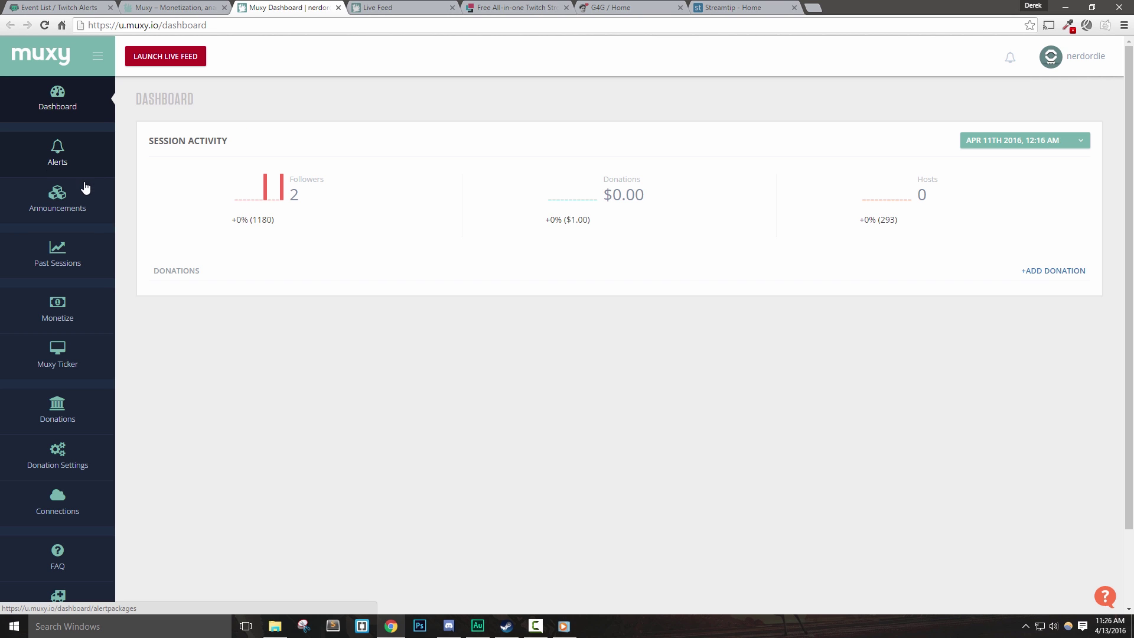
left_click(64, 353)
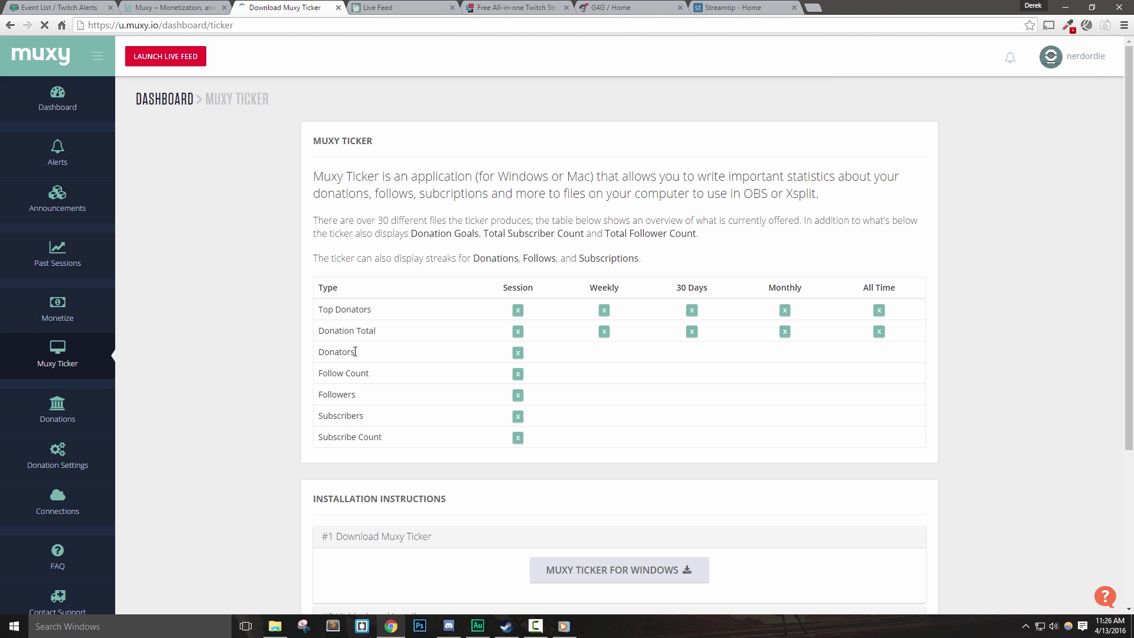
scroll(366, 324, "down", 2)
scroll(659, 383, "down", 2)
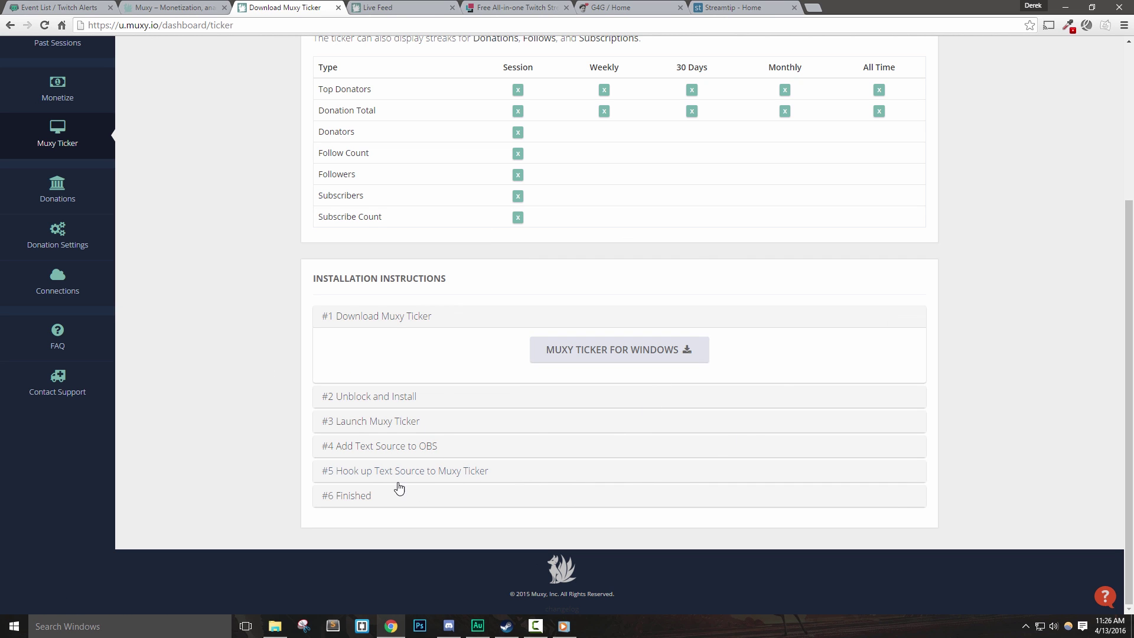
scroll(306, 393, "up", 3)
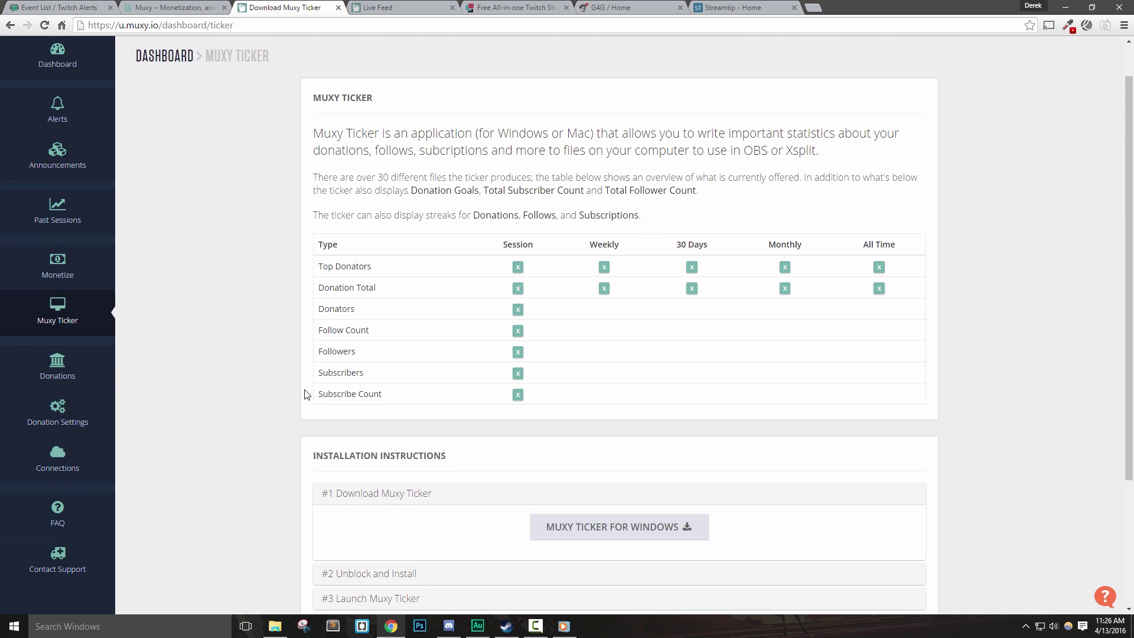
left_click(69, 453)
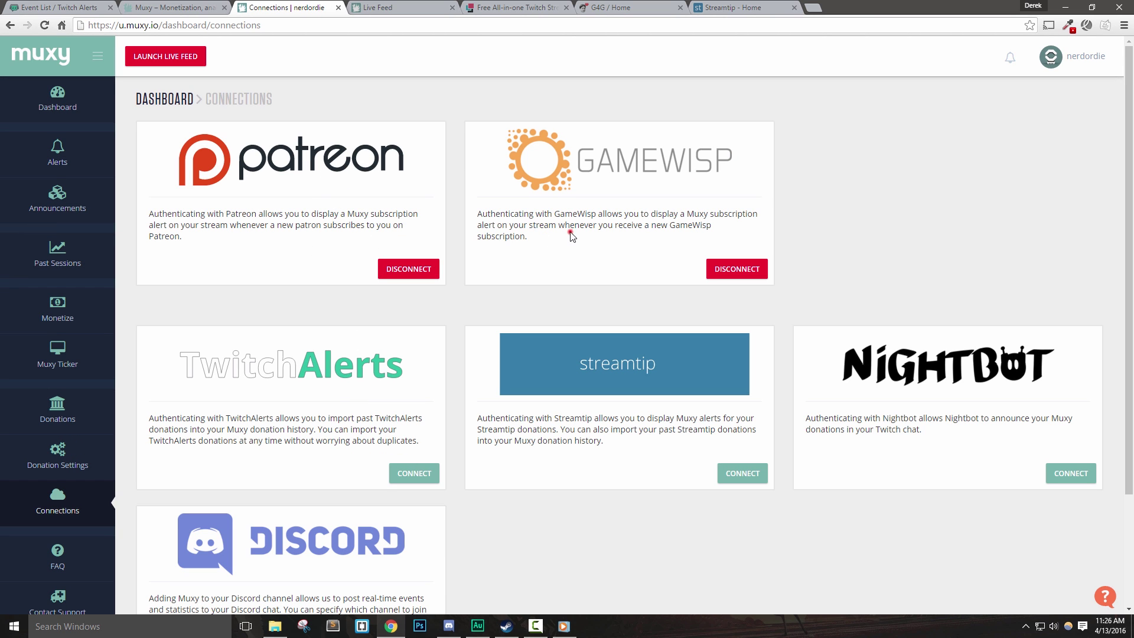
Begin linking TwitchAlerts from Muxy's Connections page, then close the Live Feed tab
scroll(368, 537, "down", 1)
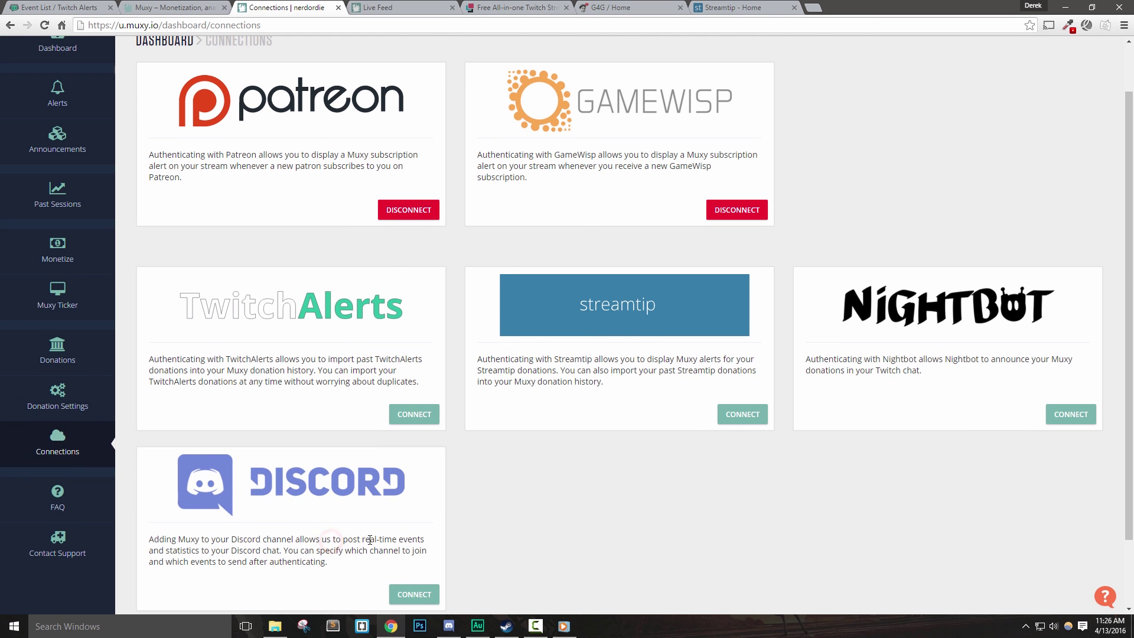
left_click(589, 364)
left_click(414, 414)
left_click(437, 8)
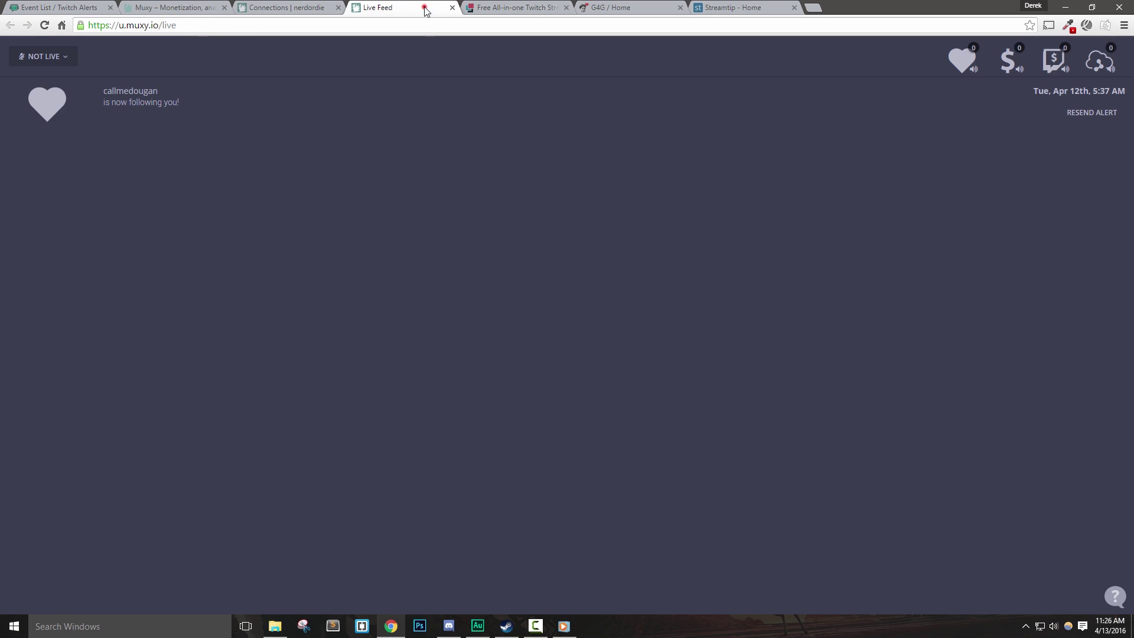
left_click(451, 8)
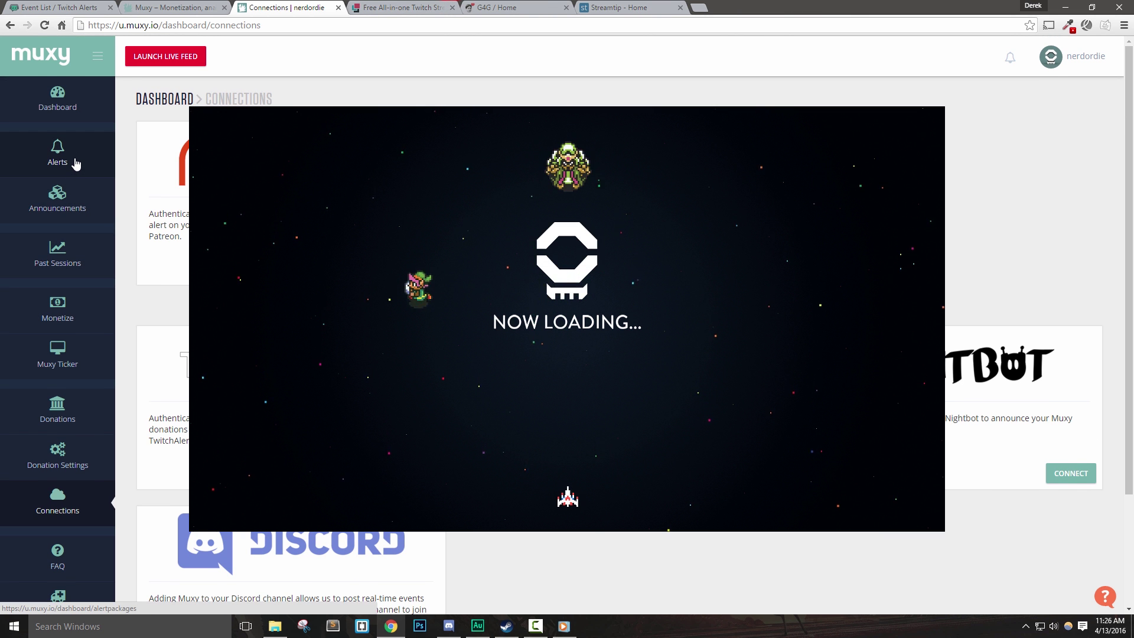
left_click(75, 164)
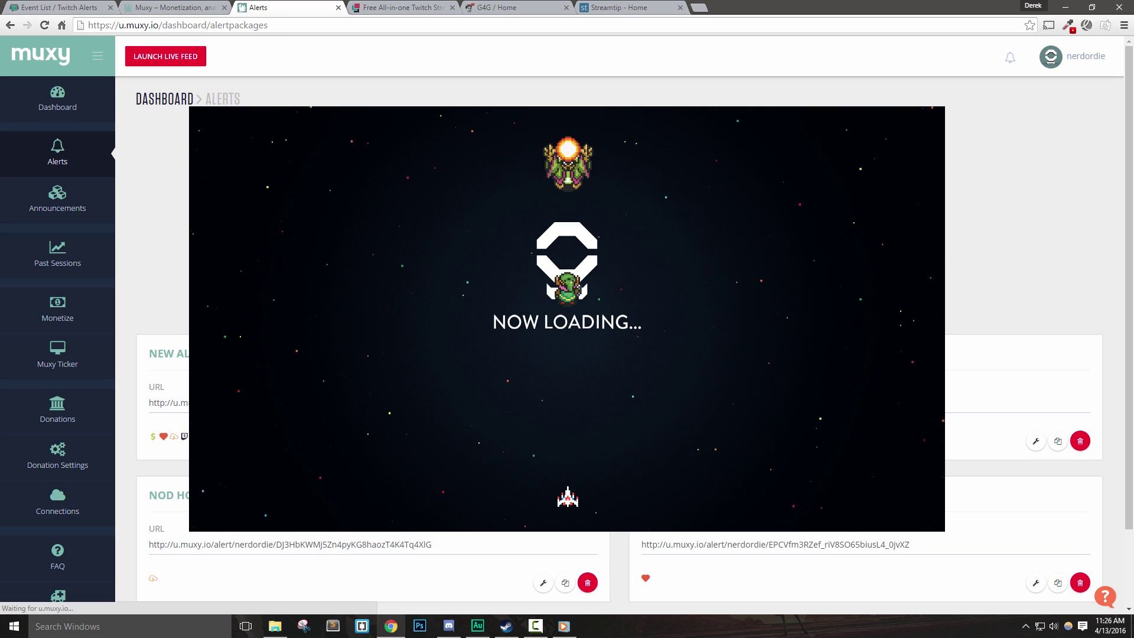
scroll(1003, 395, "down", 3)
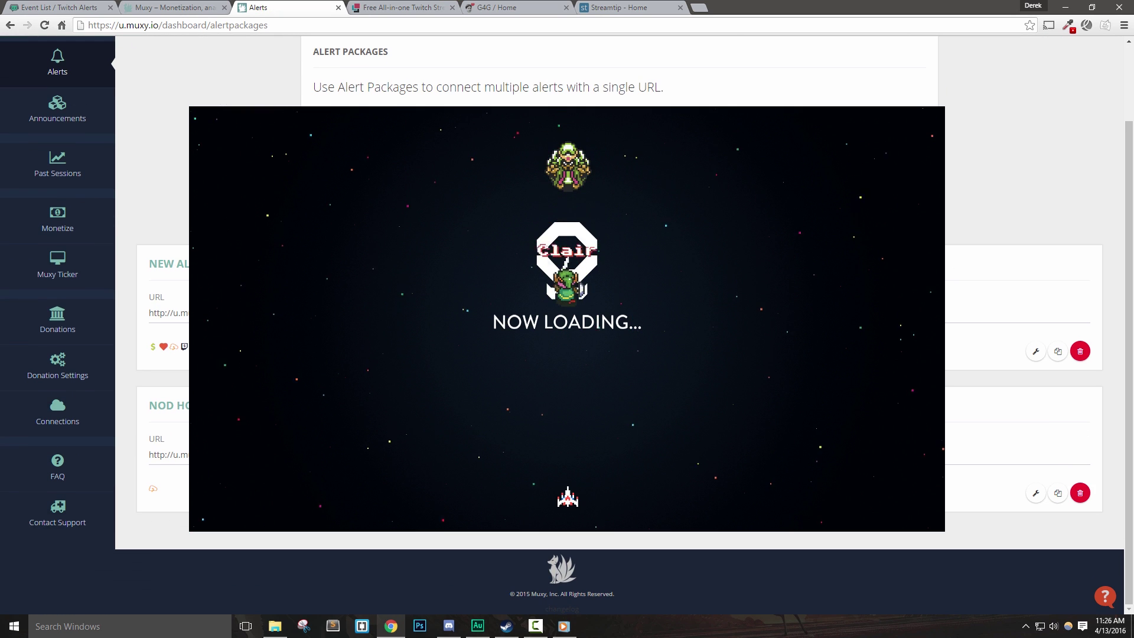
left_click(1035, 352)
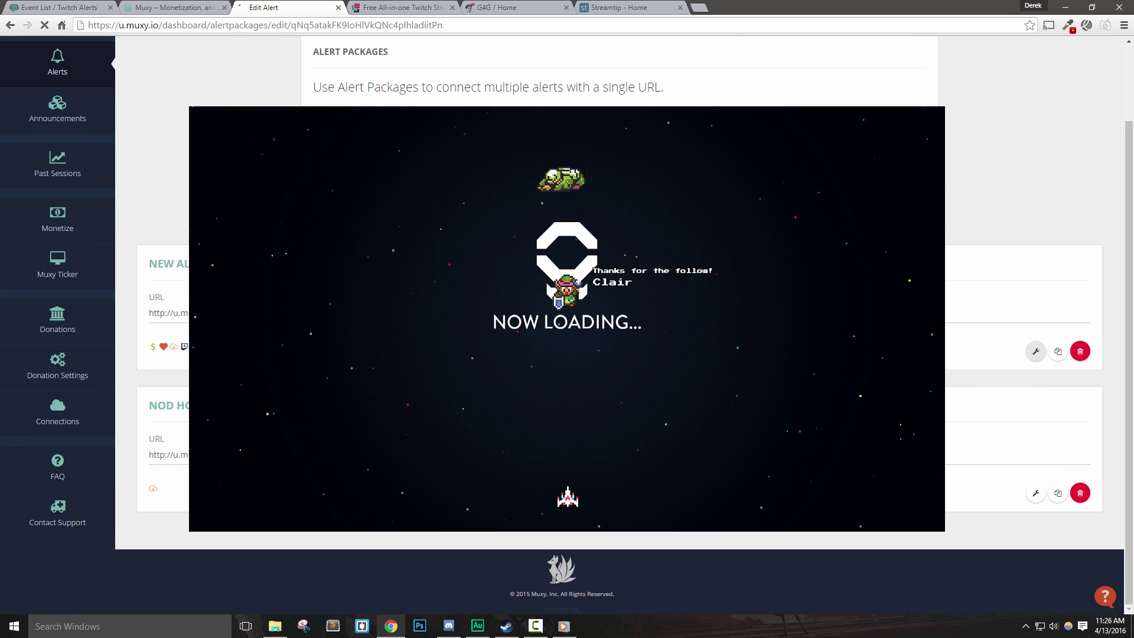
scroll(650, 296, "down", 3)
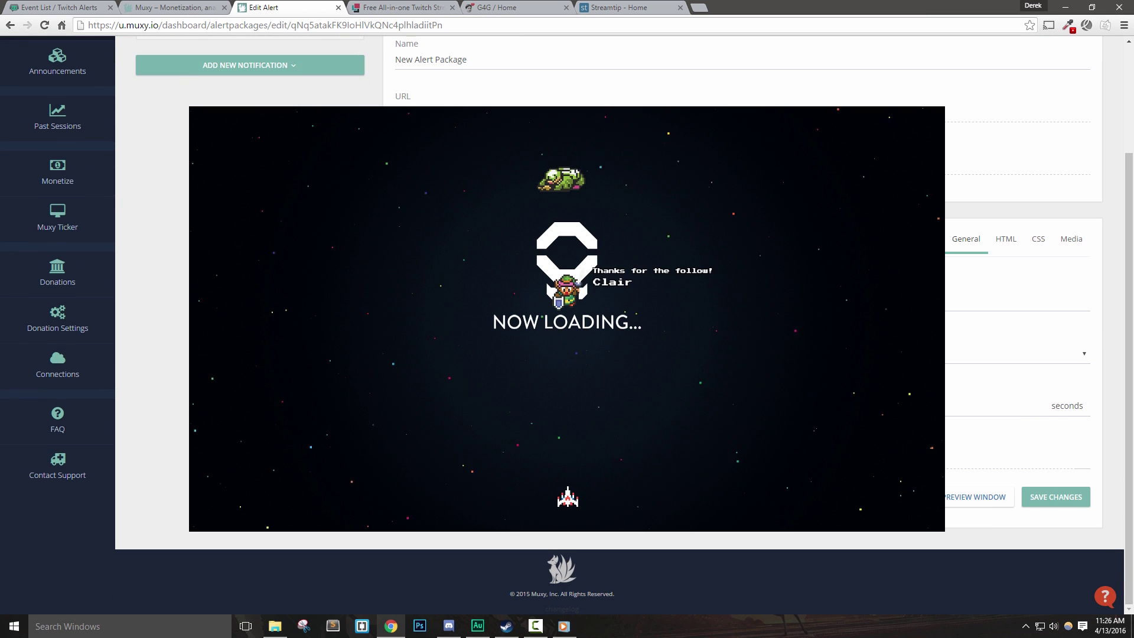
left_click(1003, 240)
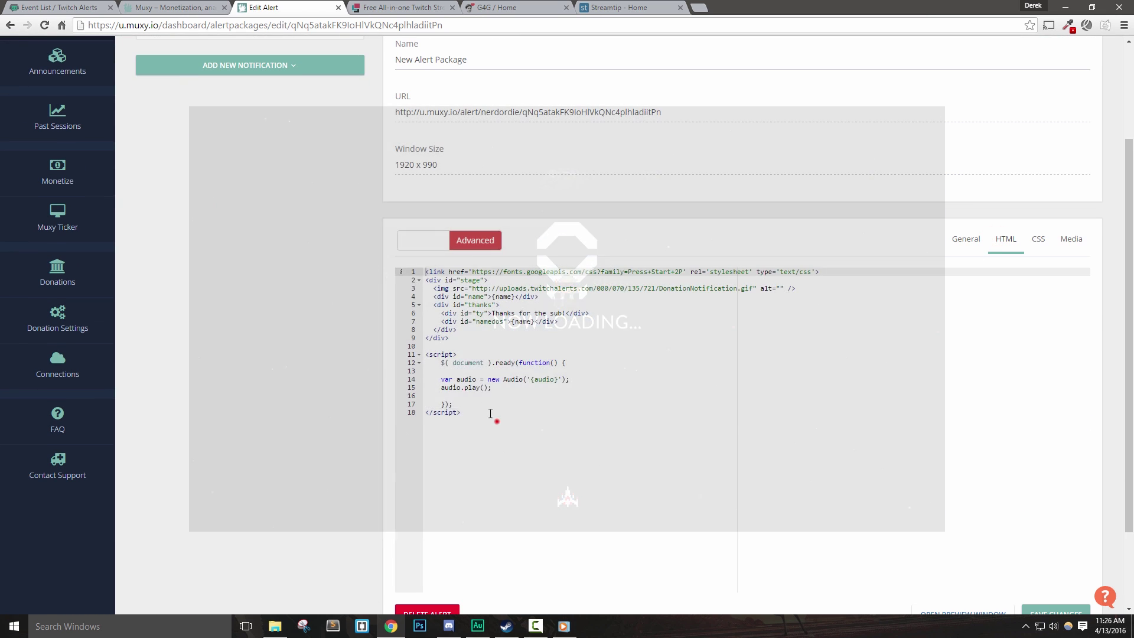
left_click(490, 414)
key("ctrl+a")
left_click(302, 356)
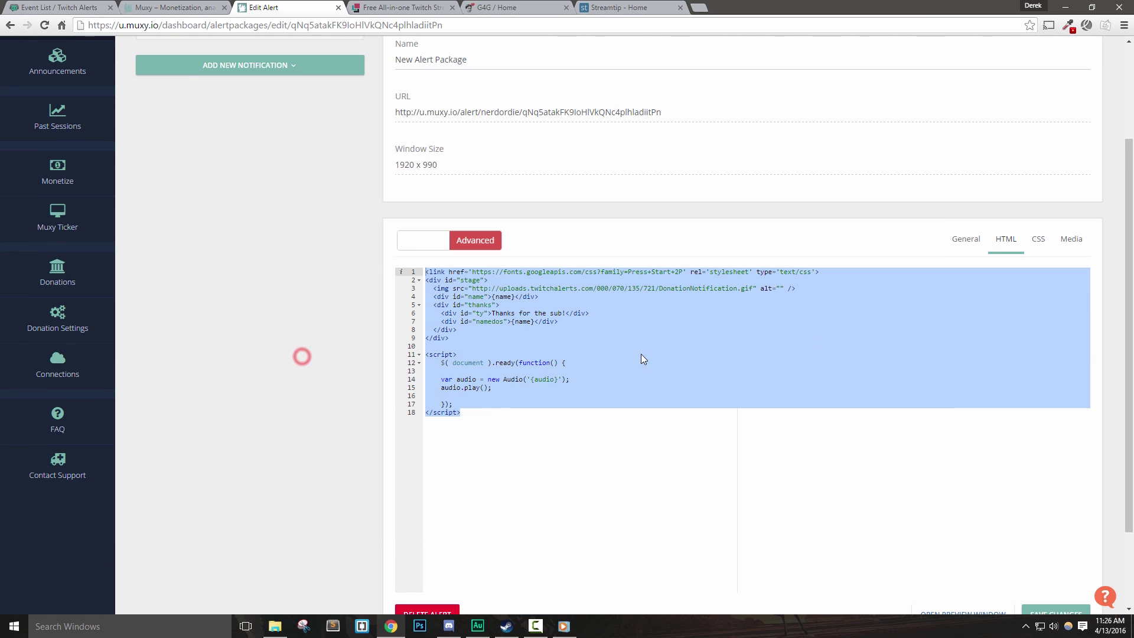
left_click(1039, 239)
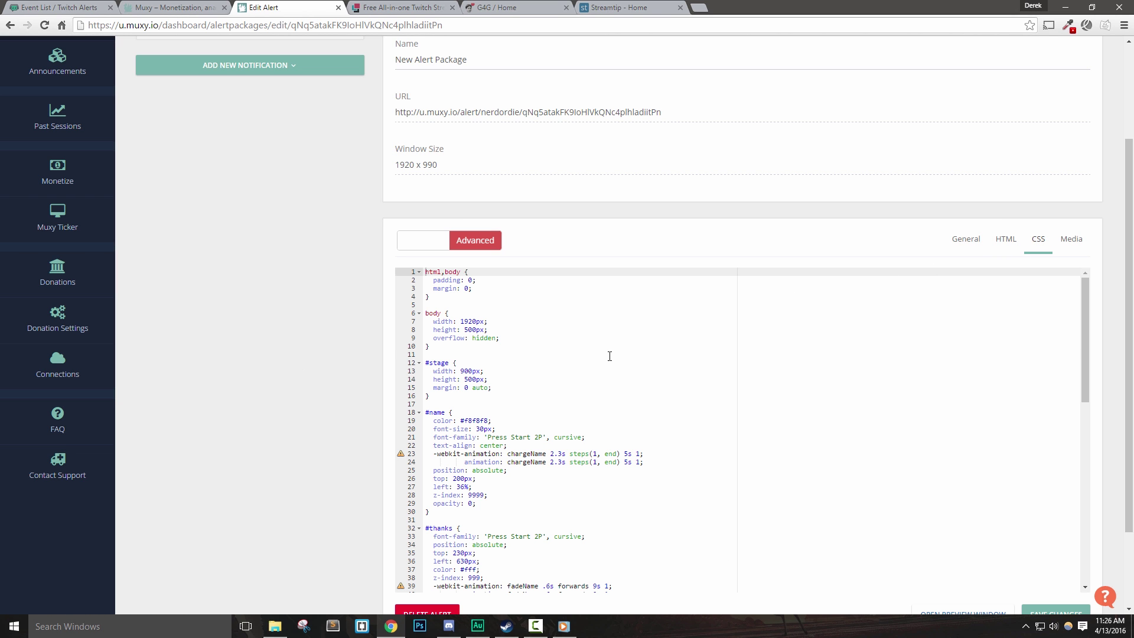
left_click(511, 346)
scroll(511, 352, "down", 4)
scroll(511, 353, "down", 3)
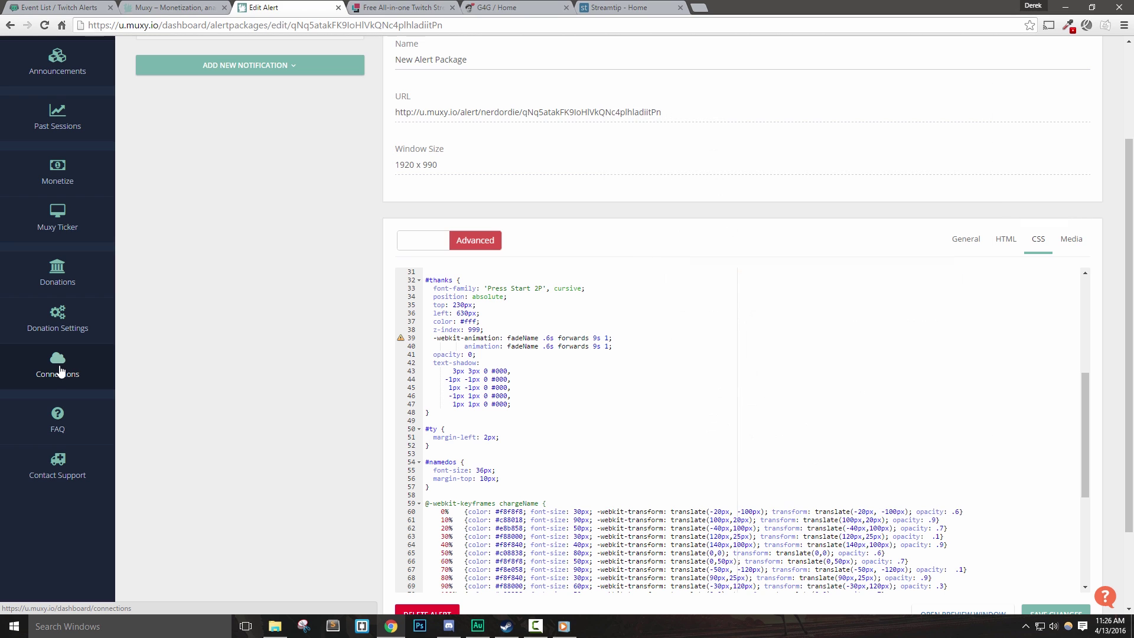
left_click(92, 376)
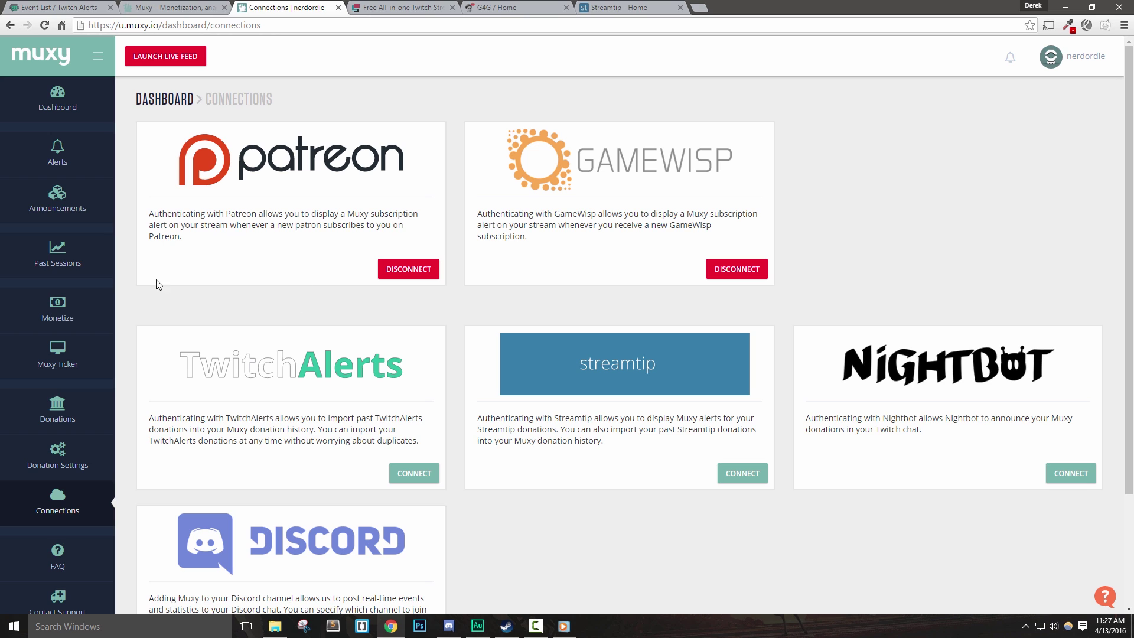
Open Muxy's live feed in a new tab and send it a test follow alert
left_click(171, 58)
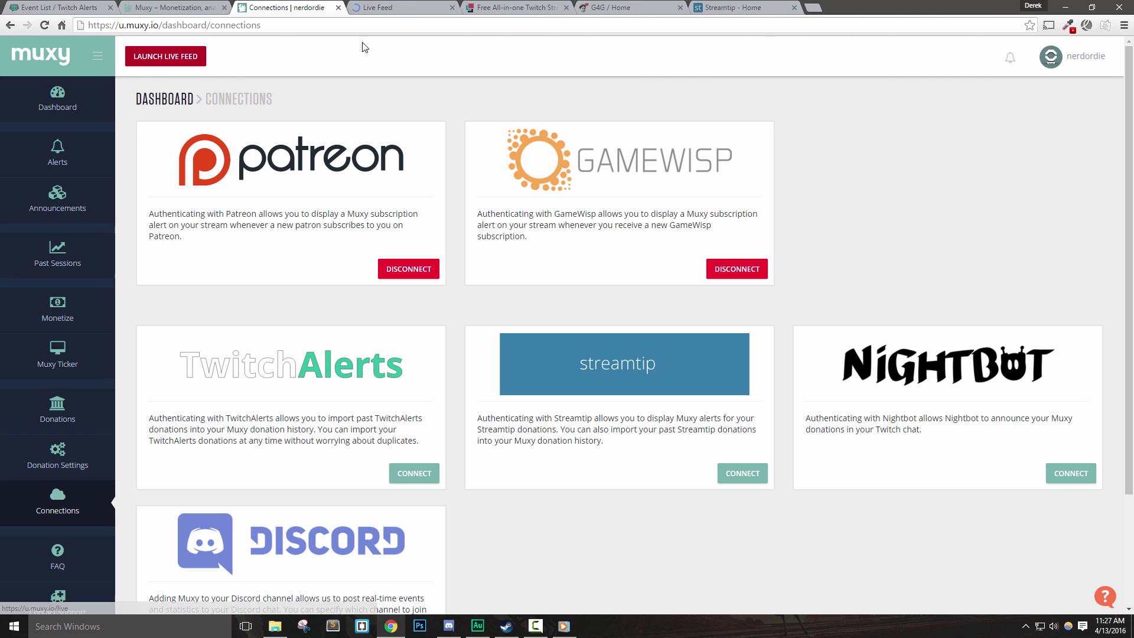
left_click(379, 9)
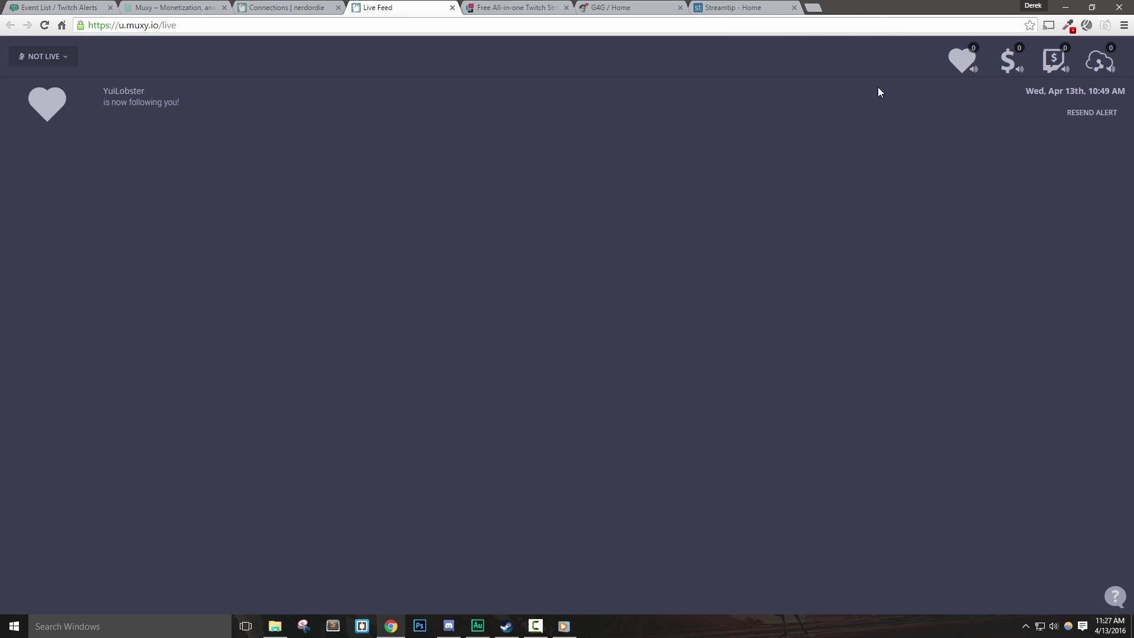
right_click(969, 61)
left_click(966, 61)
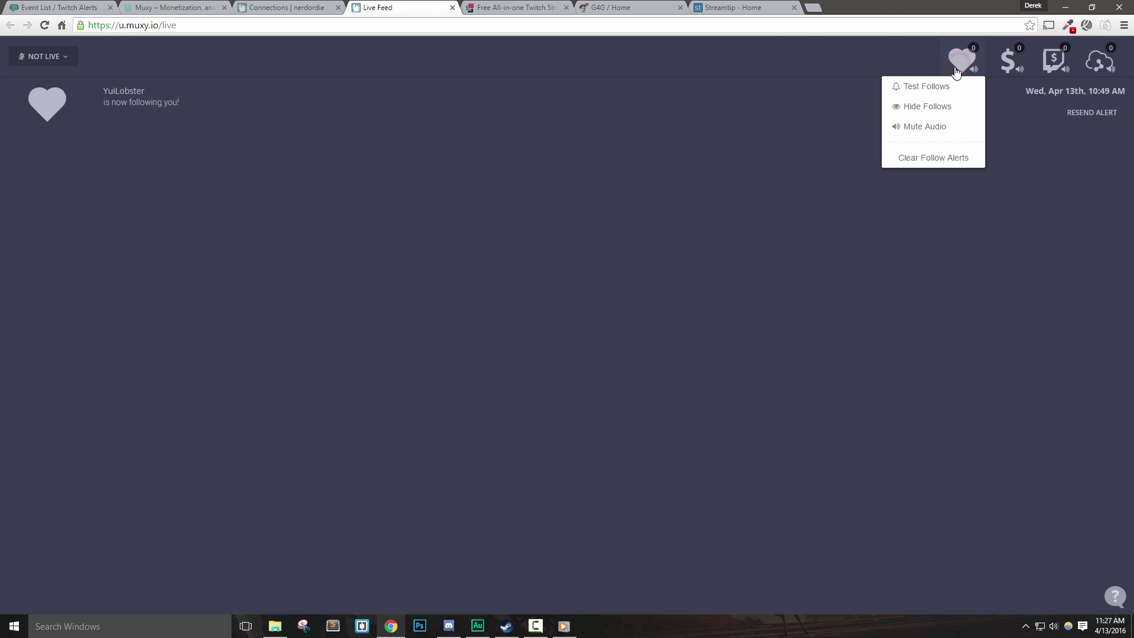
left_click(936, 86)
Add a test $3.75 donation alert and an 11-month subscription alert to the live feed
left_click(1008, 59)
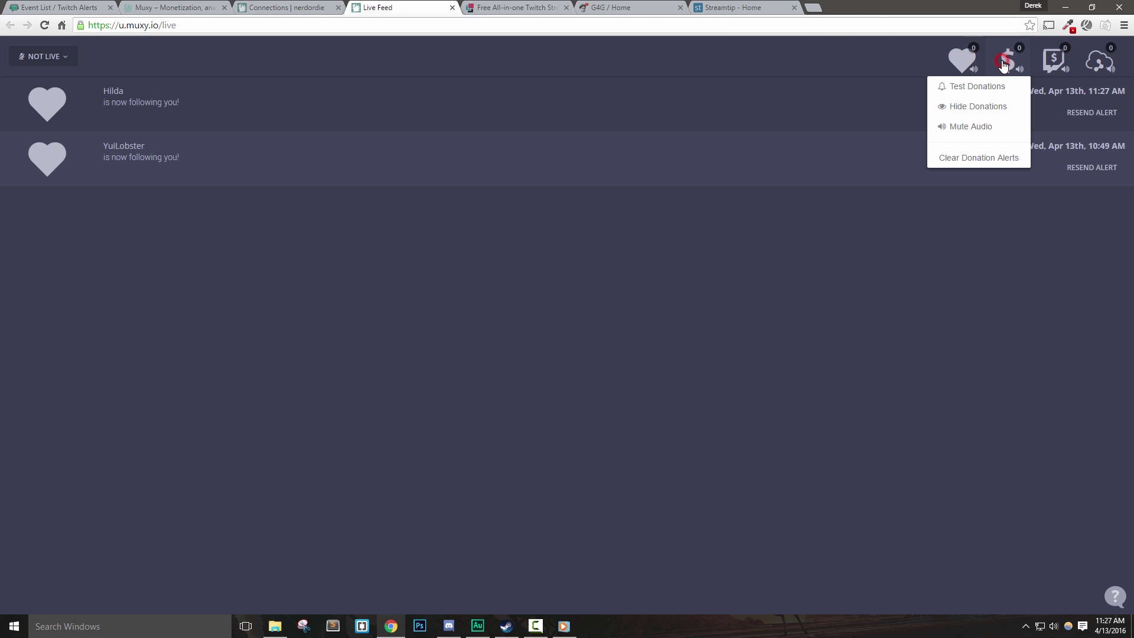
left_click(993, 88)
left_click(1054, 62)
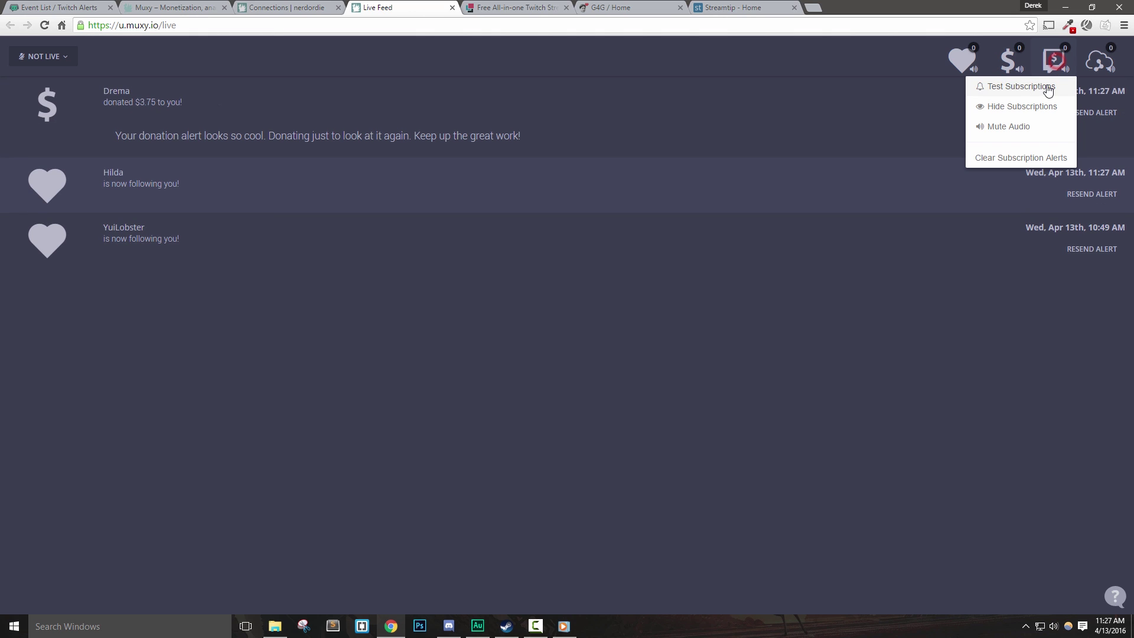
left_click(1046, 87)
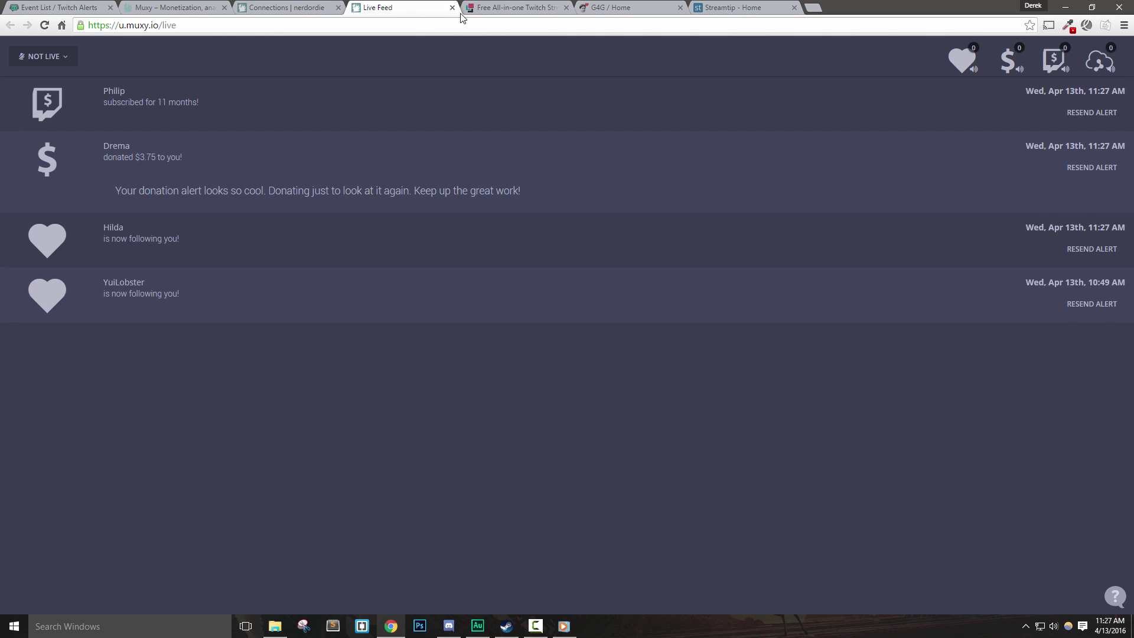
left_click(480, 8)
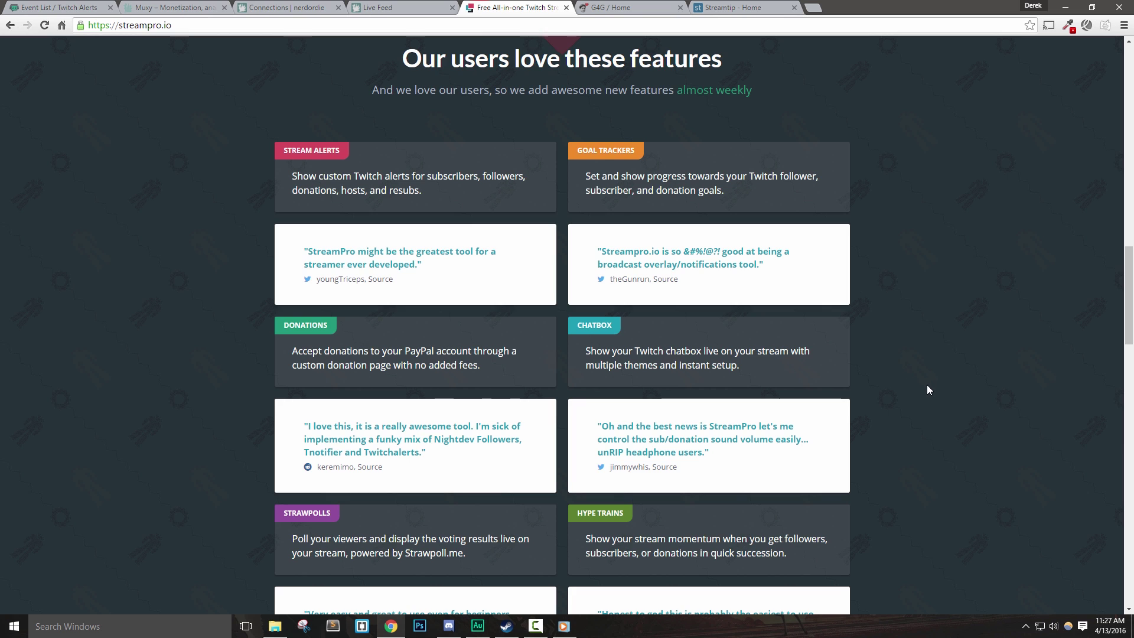
Scroll back to the top of the StreamPro features page
scroll(927, 389, "up", 20)
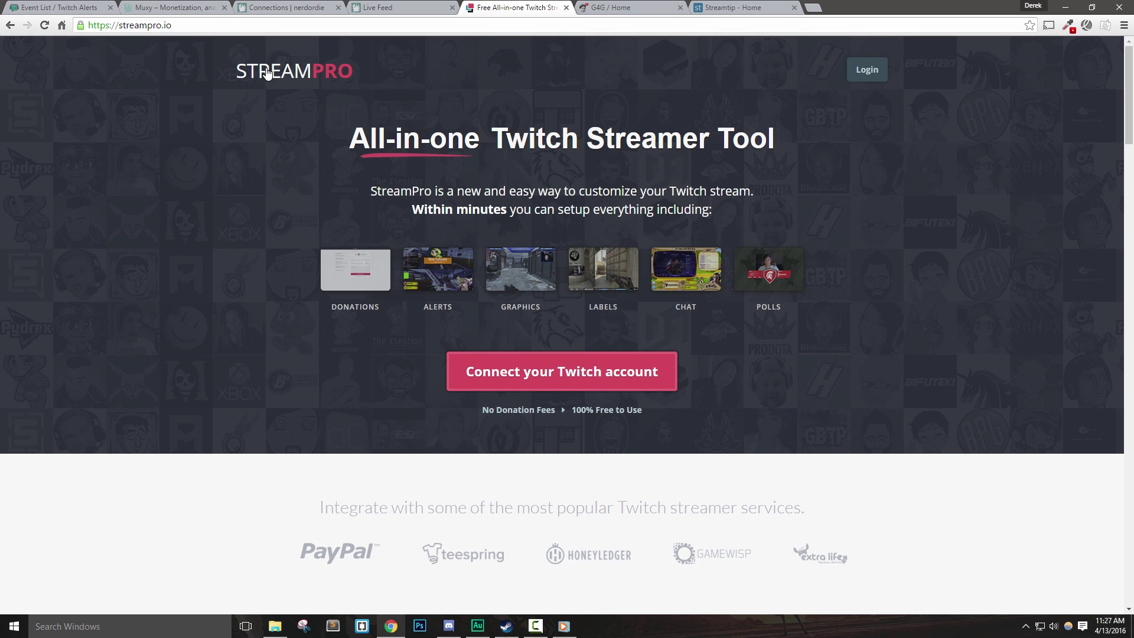
left_click(182, 28)
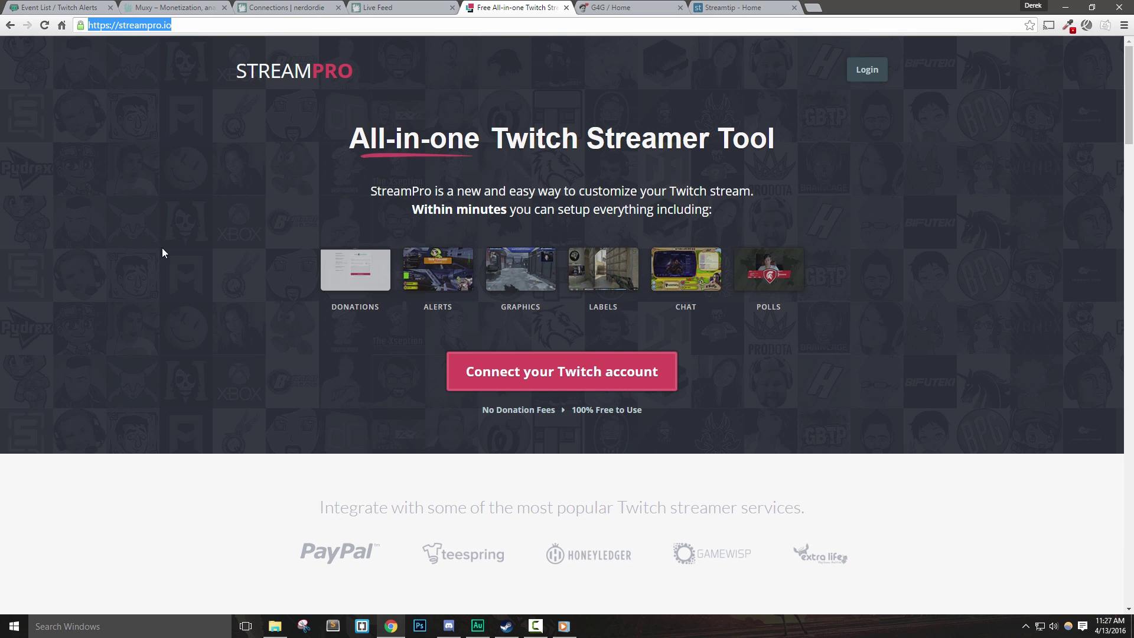
left_click(158, 383)
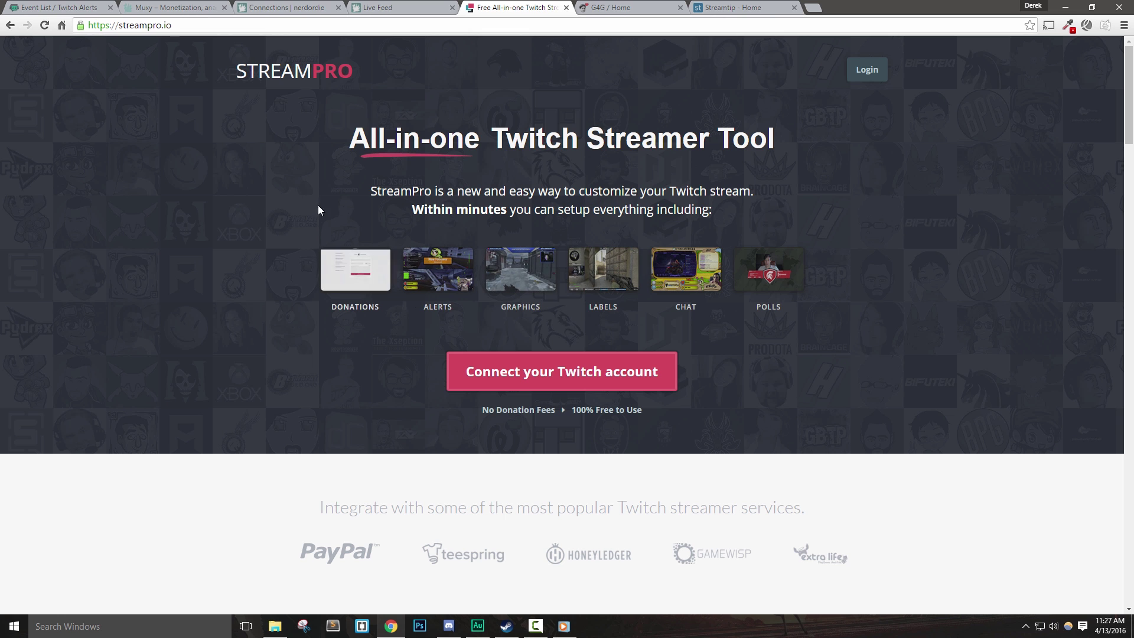
Send the TwitchAlerts tab from the Event List to its home page, then return to StreamPro
left_click(69, 10)
scroll(242, 247, "up", 5)
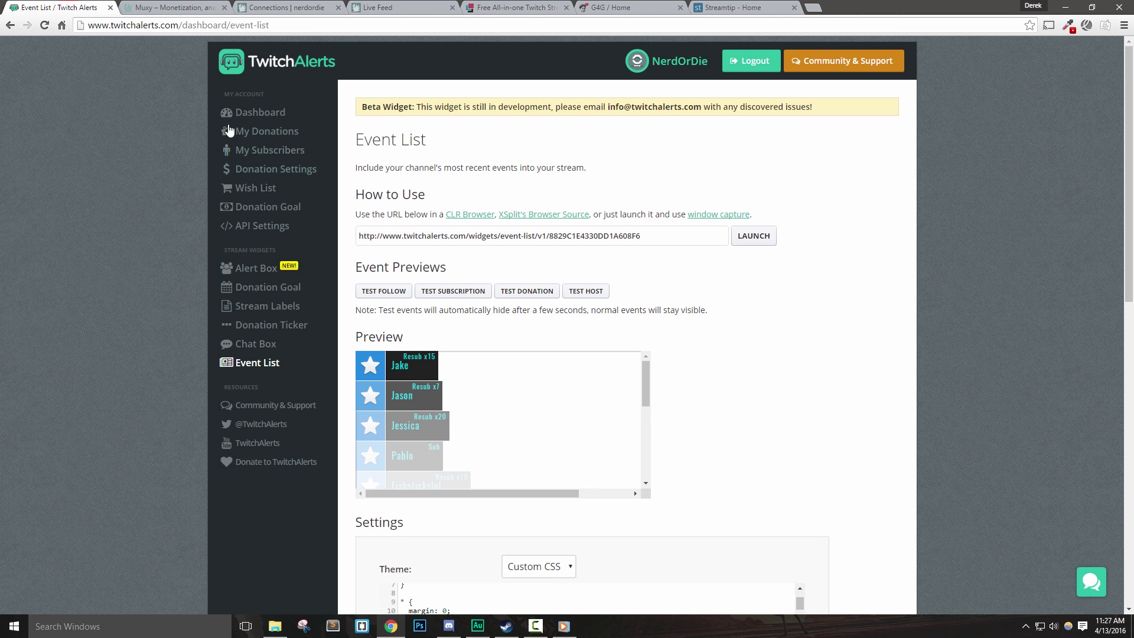
left_click(264, 66)
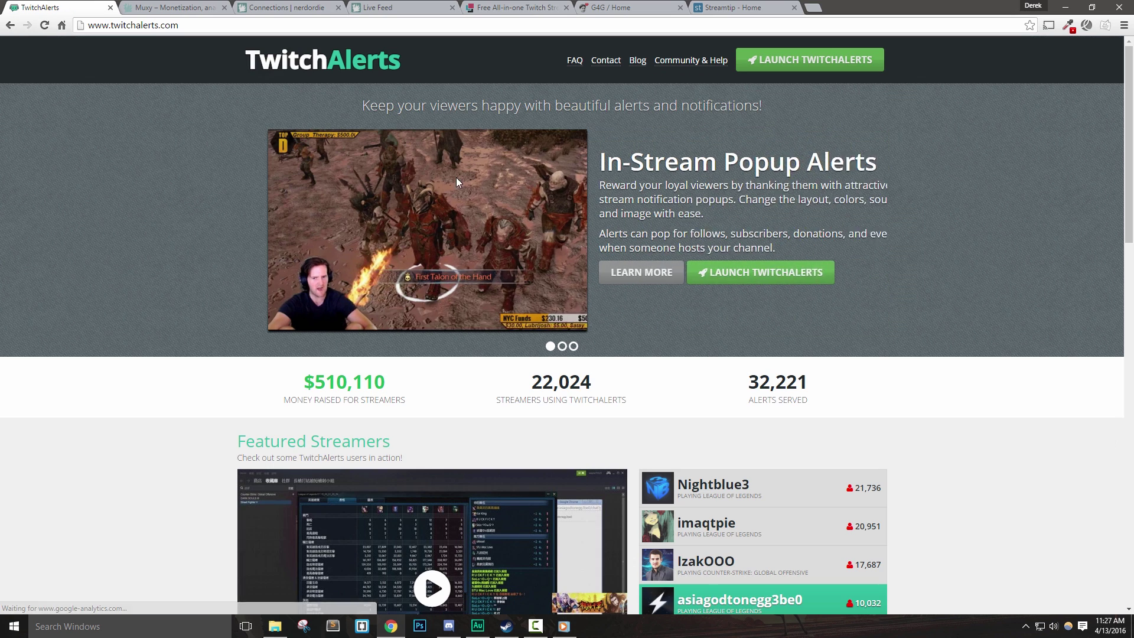
left_click(515, 7)
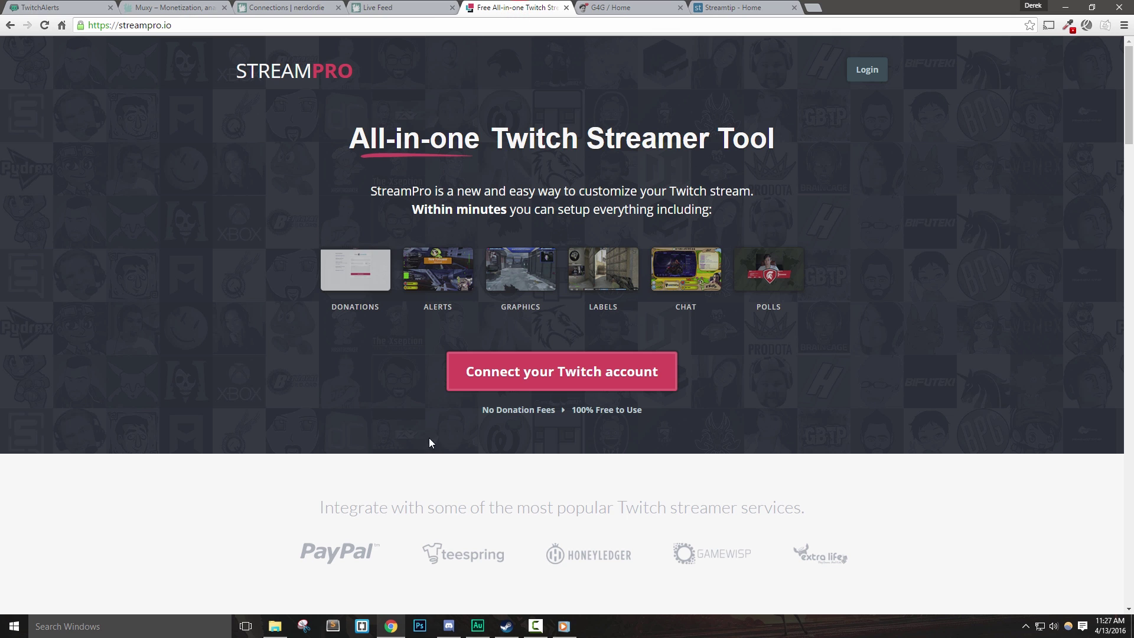
Connect the Twitch account and create a 1920 x 1080 overlay named 'New Overlay'
left_click(643, 379)
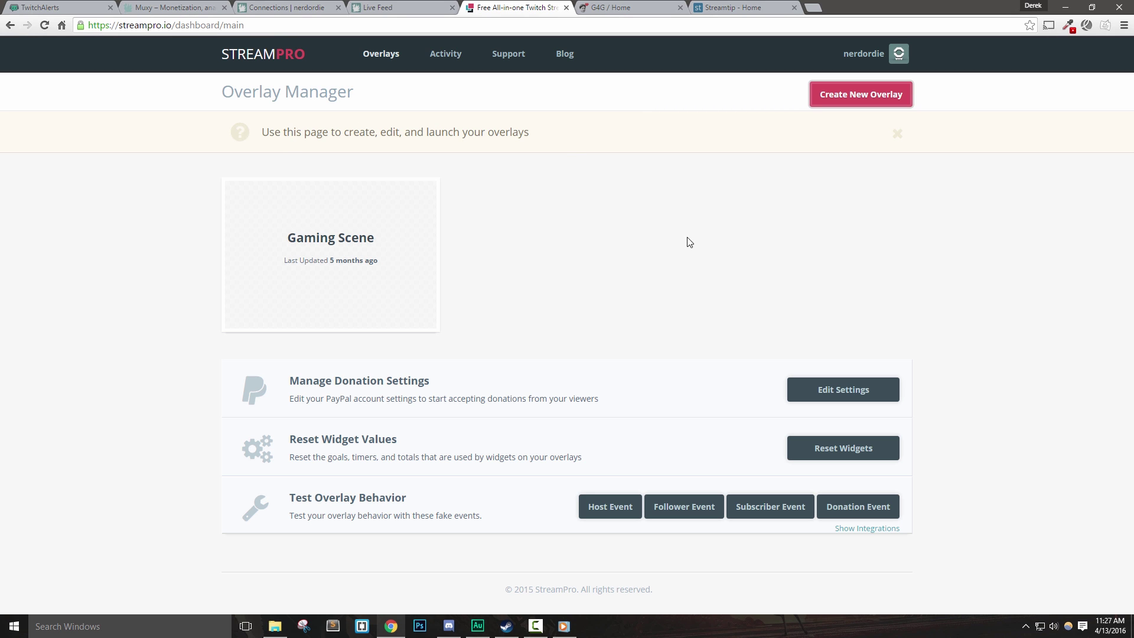
left_click(838, 100)
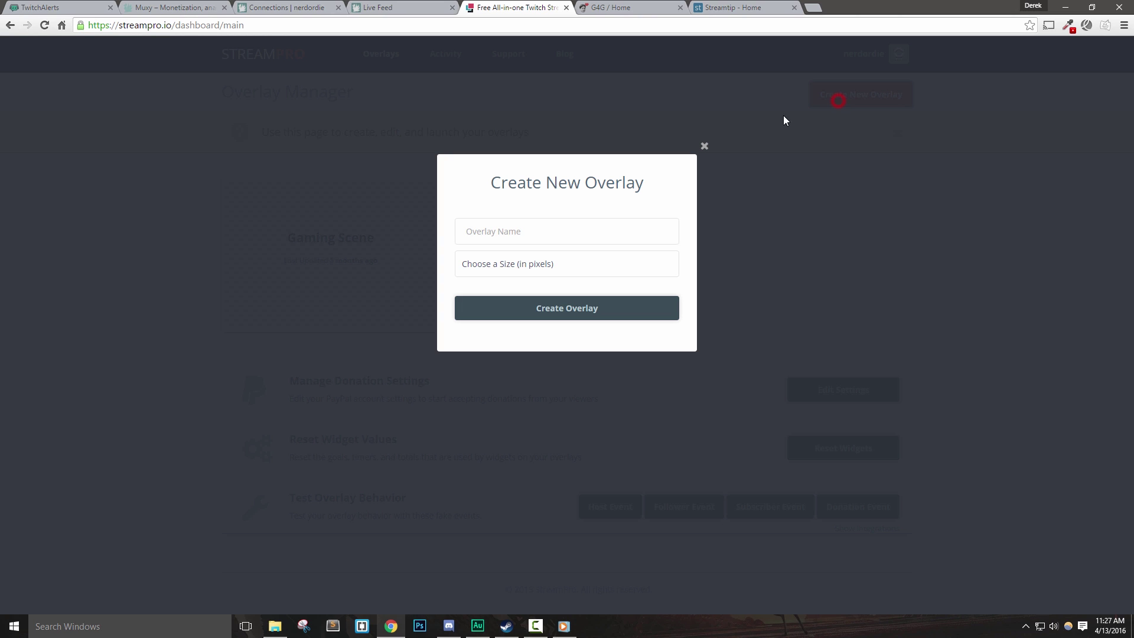
left_click(559, 231)
type("New Overlay")
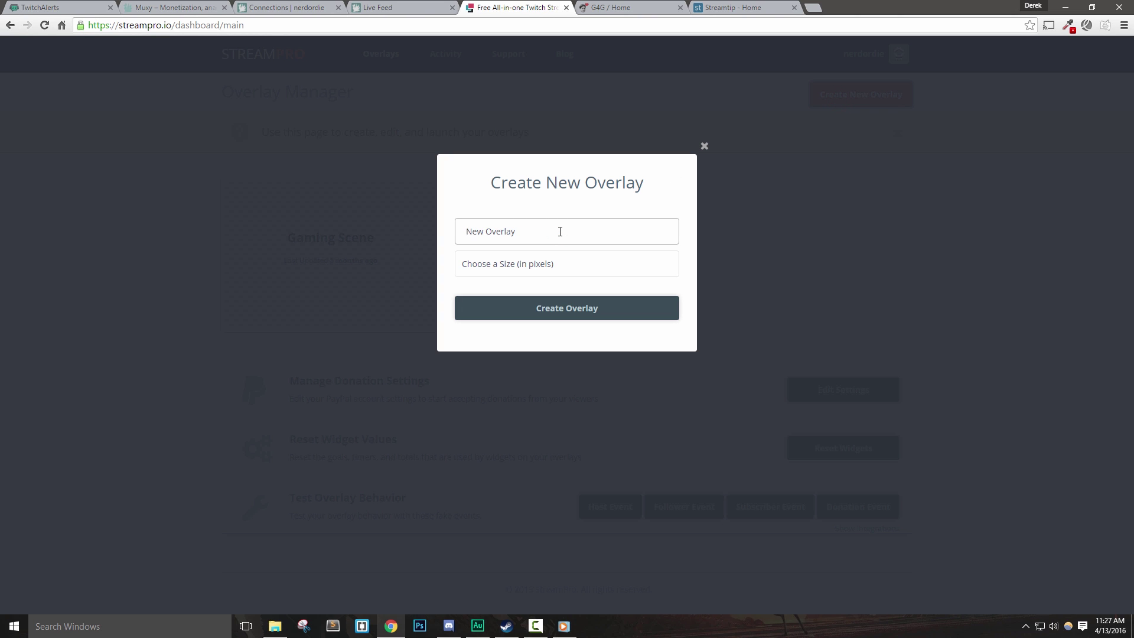
left_click(543, 262)
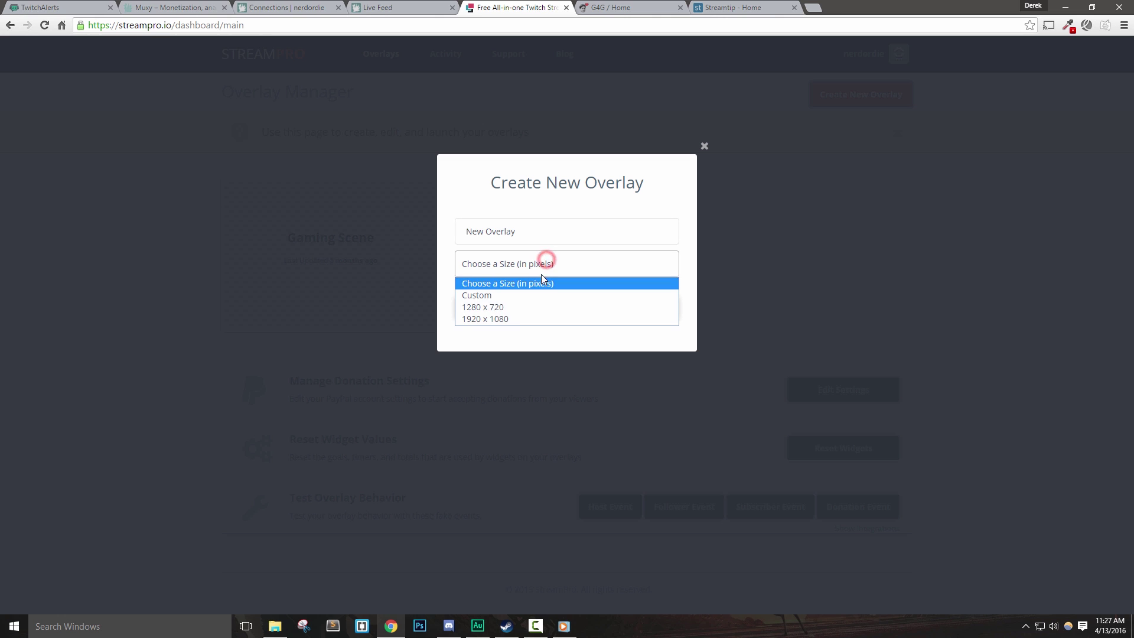
left_click(512, 318)
left_click(552, 317)
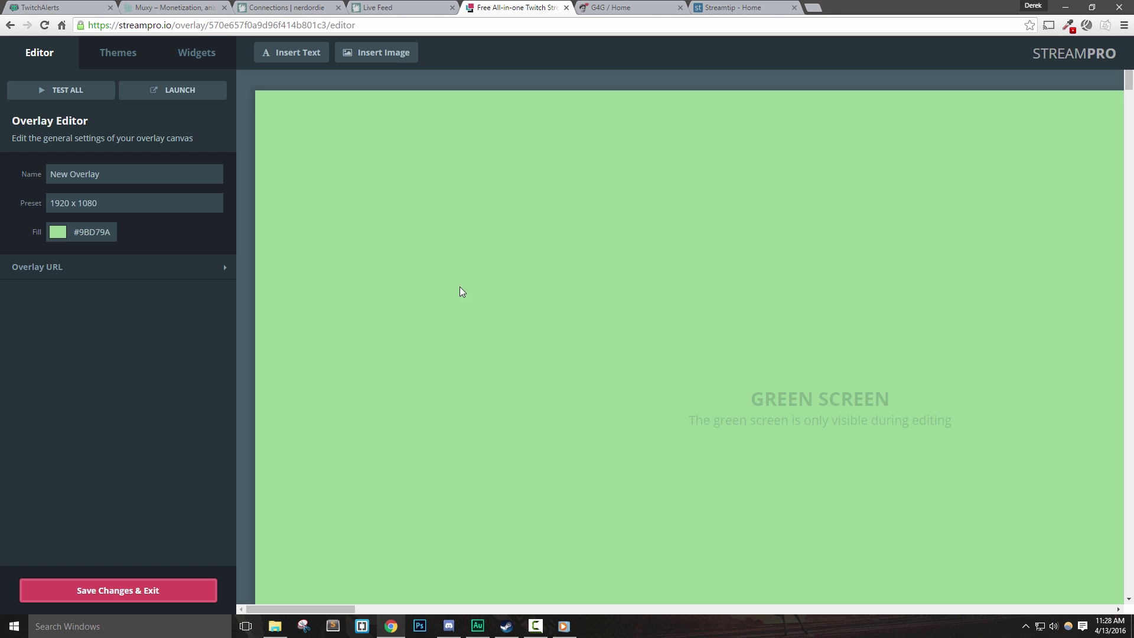
Apply the CS:GO Asiimov theme to the new overlay
left_click(194, 50)
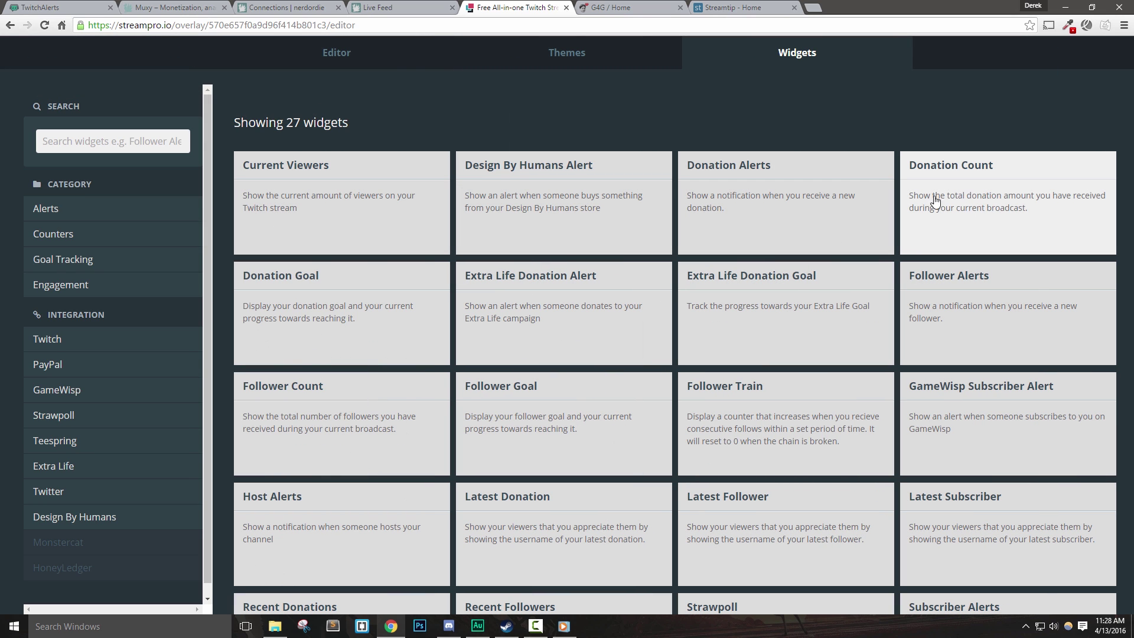
scroll(643, 425, "down", 5)
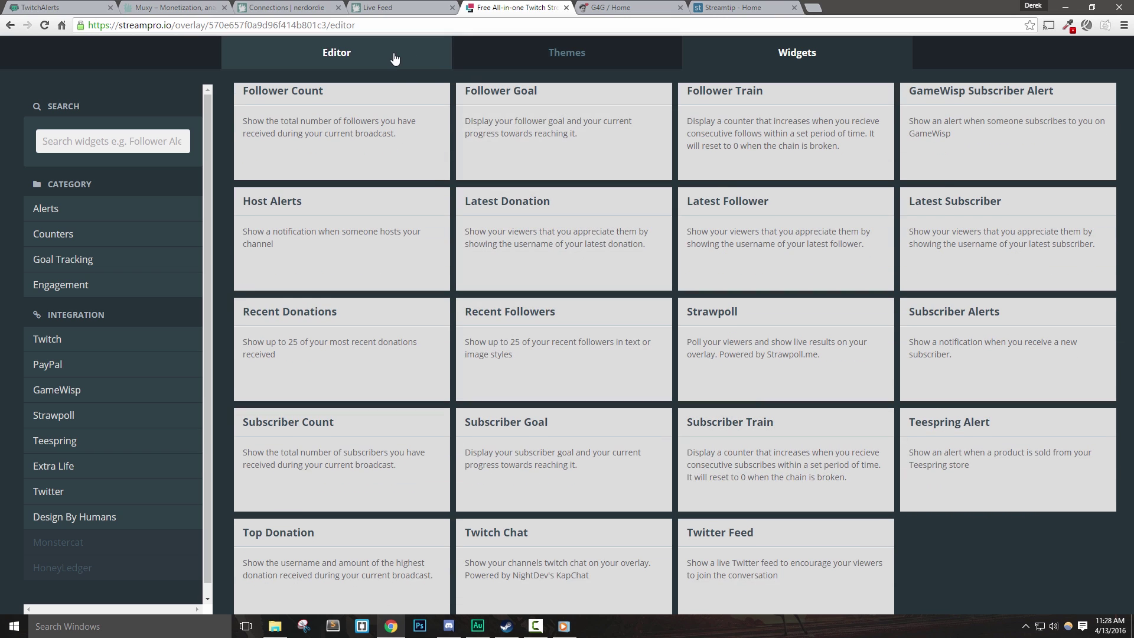
left_click(514, 51)
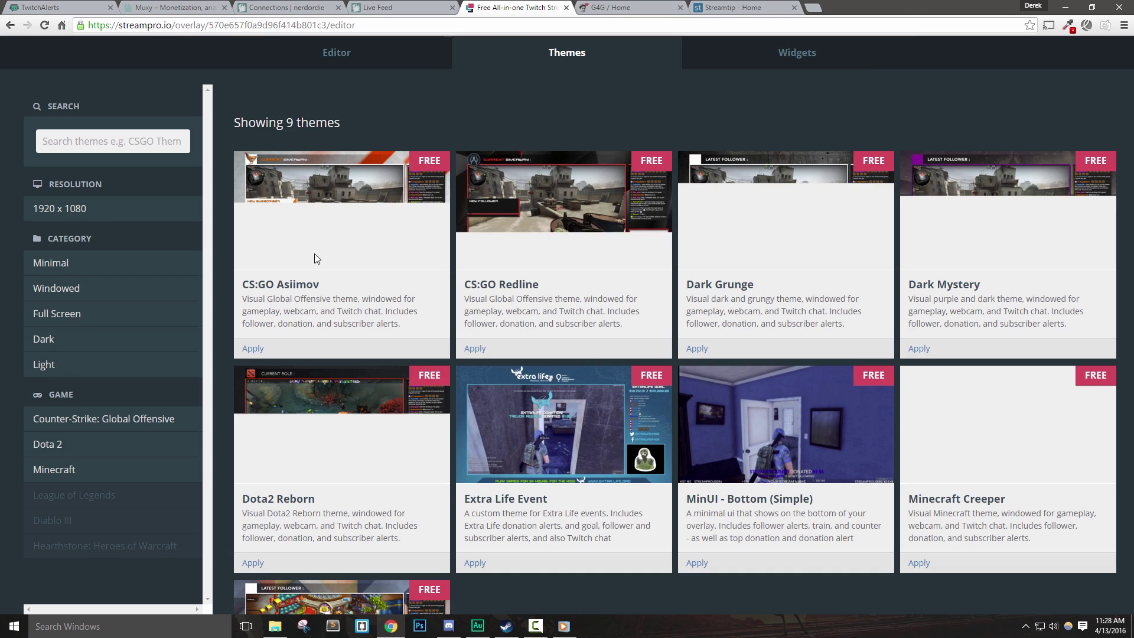
left_click(253, 349)
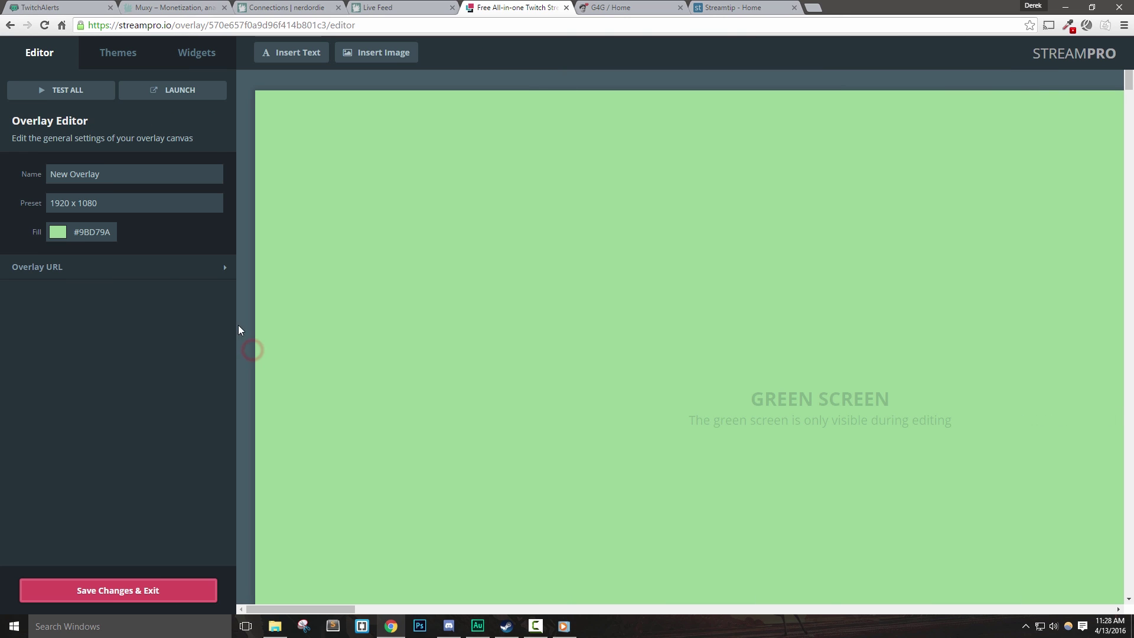
Add the Strawpoll widget to the overlay from the widget list
double_click(185, 58)
scroll(650, 354, "down", 1)
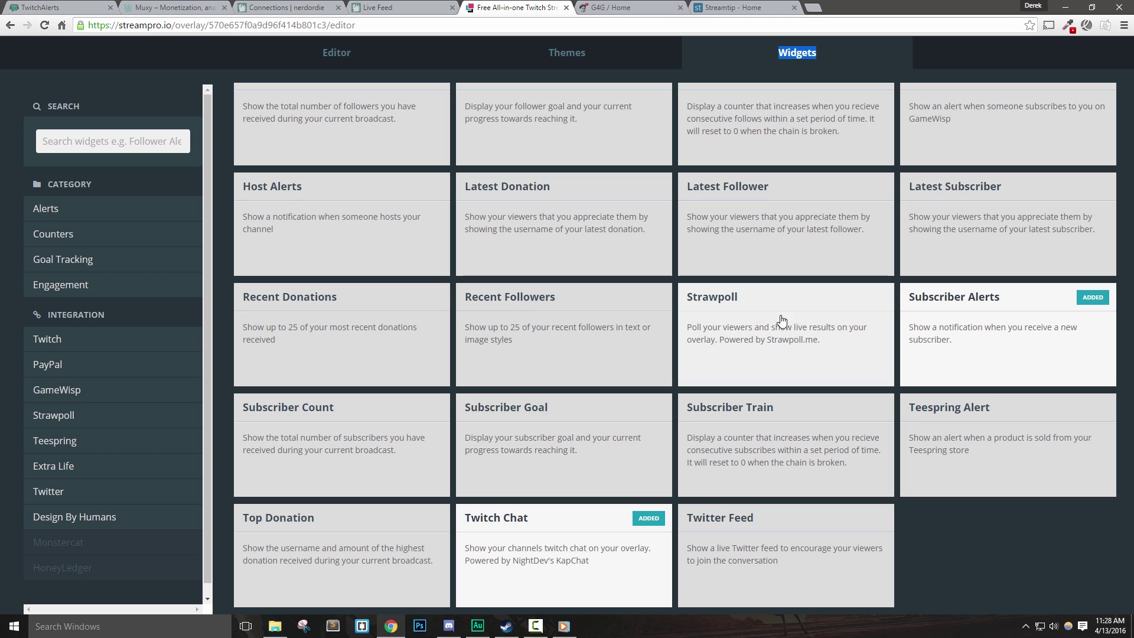
left_click(807, 324)
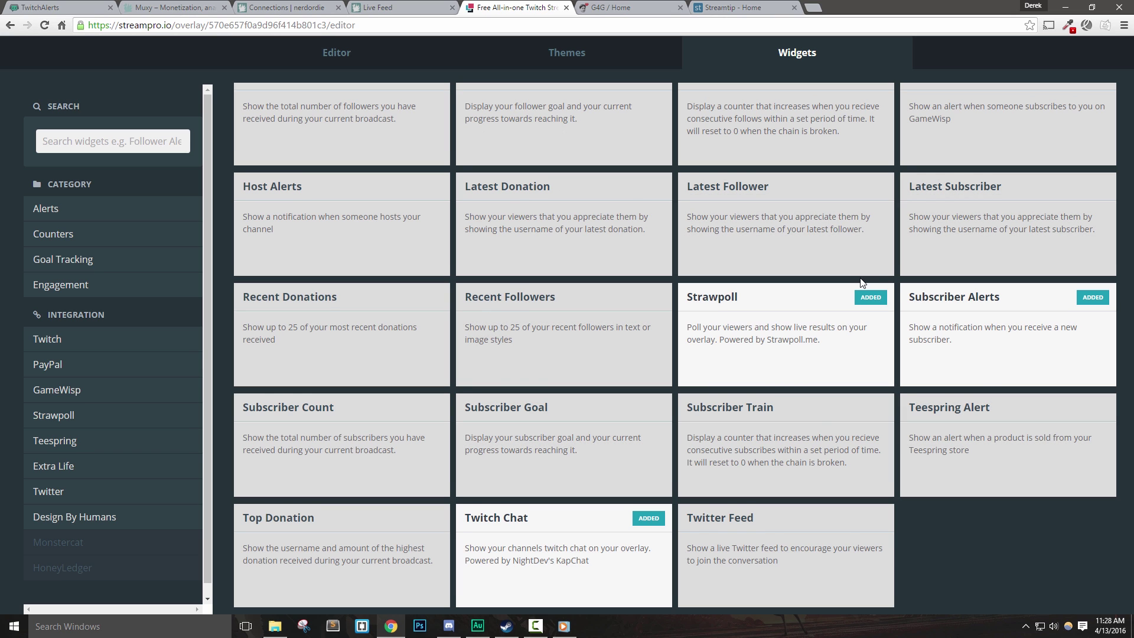
scroll(862, 284, "up", 2)
scroll(861, 284, "up", 1)
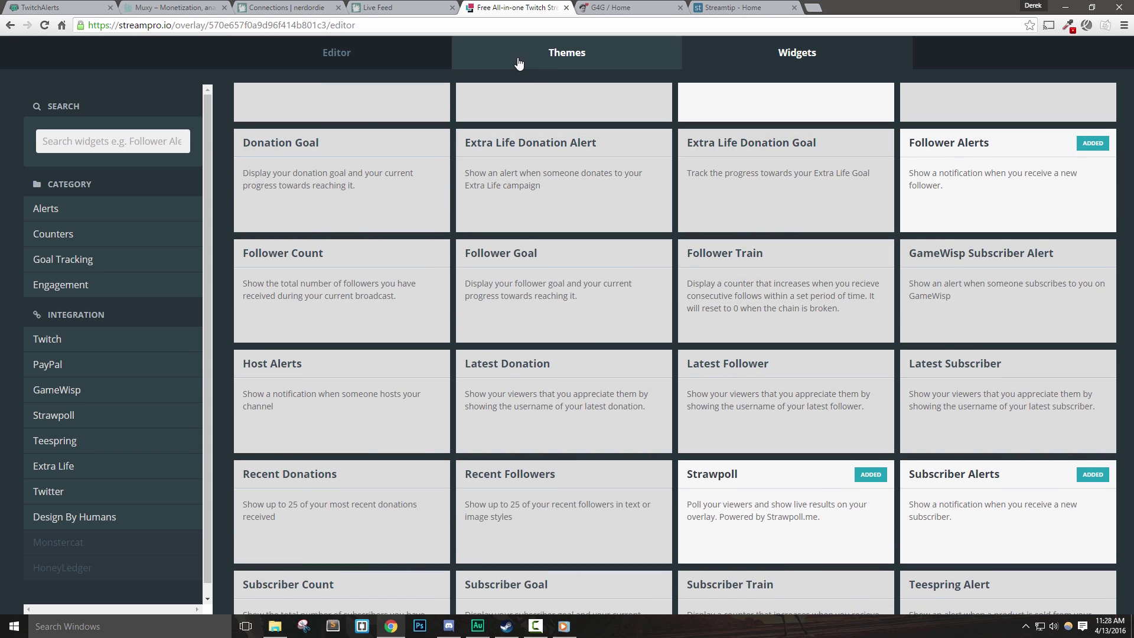
In the Editor, set the Donation Alerts display duration to 15 seconds
left_click(407, 52)
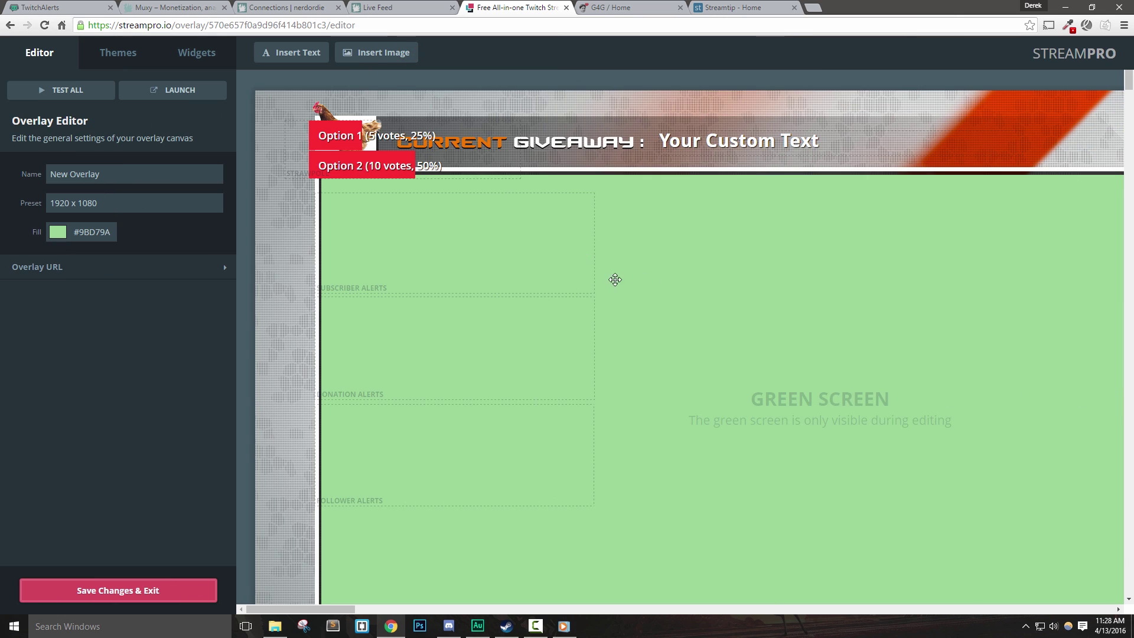
scroll(590, 295, "down", 4)
scroll(576, 320, "up", 3)
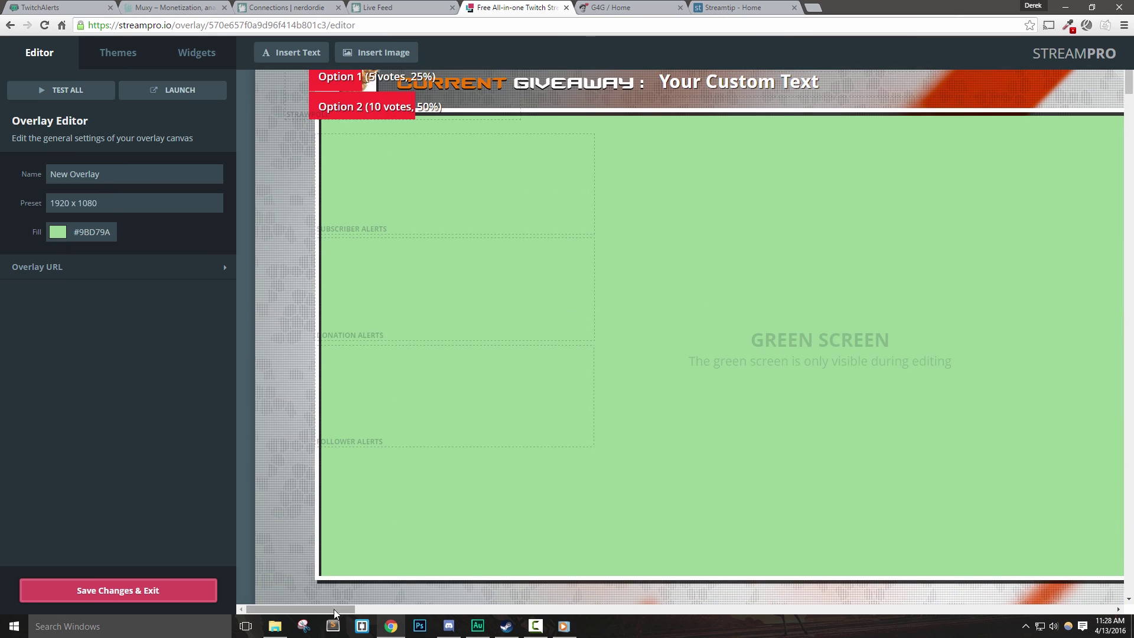
mouse_move(334, 613)
left_mouse_down()
mouse_move(379, 616)
mouse_move(331, 616)
left_mouse_up()
left_click(417, 297)
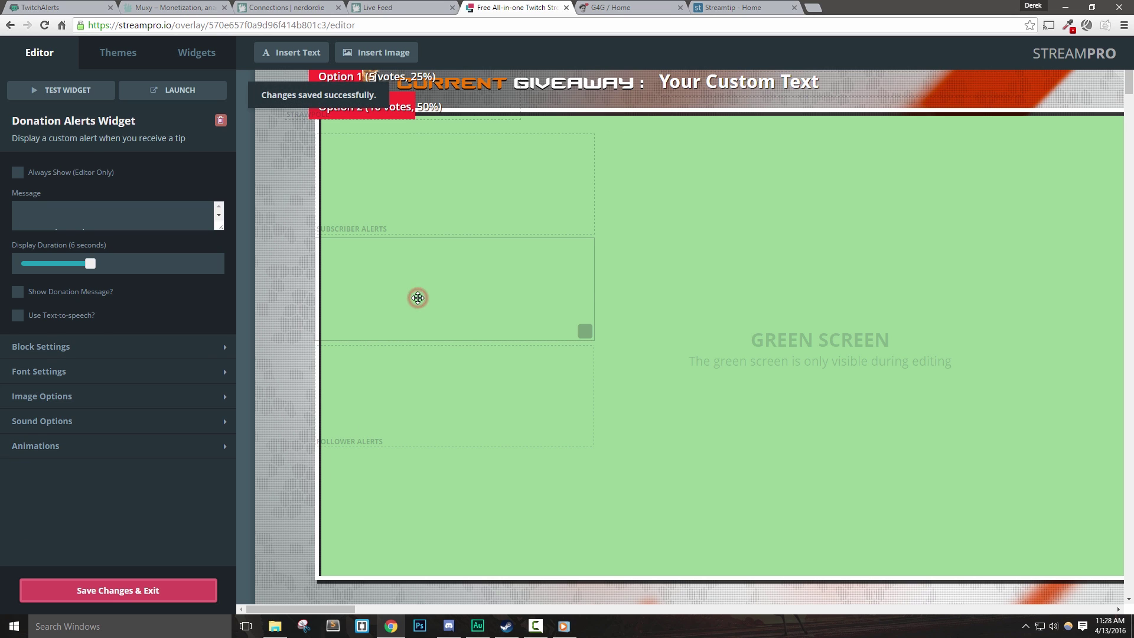
left_click_drag(92, 268, 111, 271)
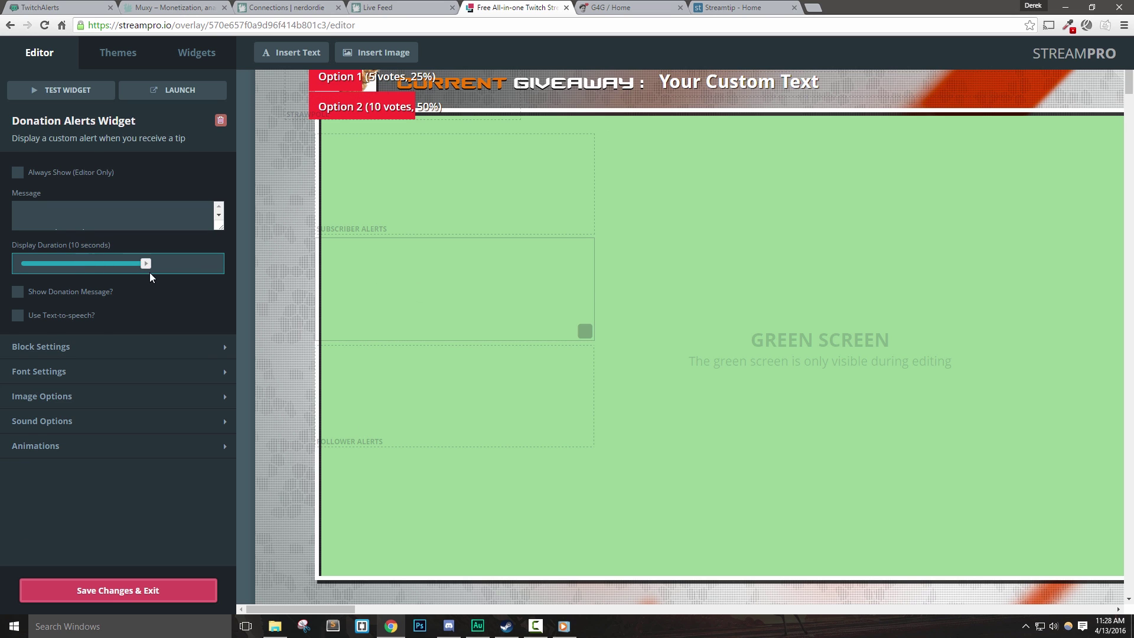
Move the Strawpoll box to the overlay centre and switch to Gaming For Good
scroll(379, 294, "up", 1)
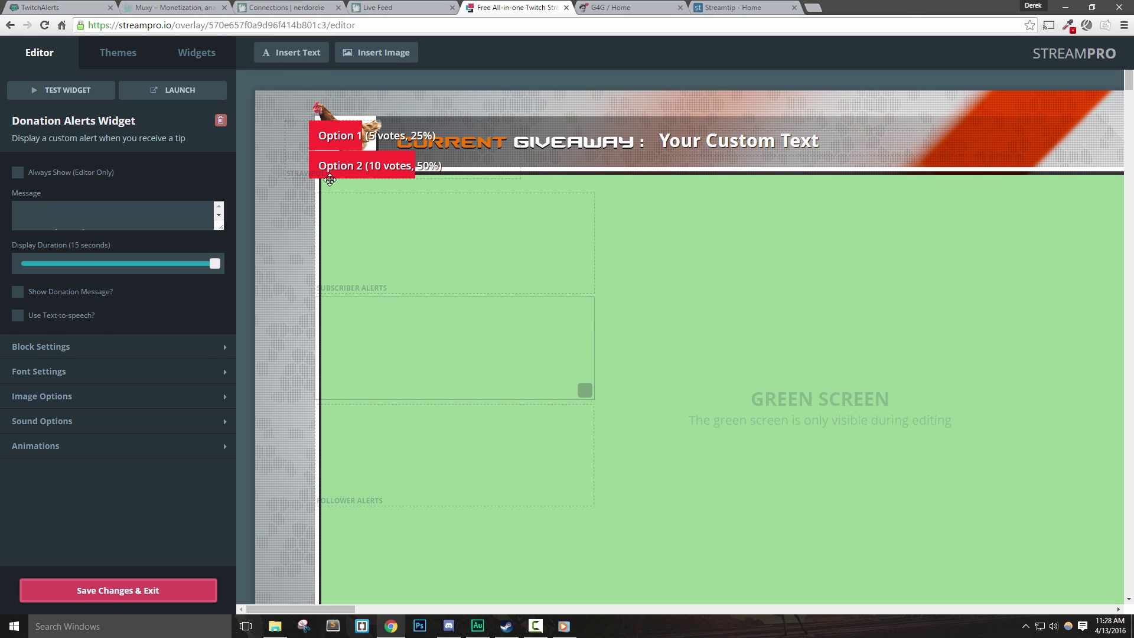
left_click_drag(369, 165, 662, 235)
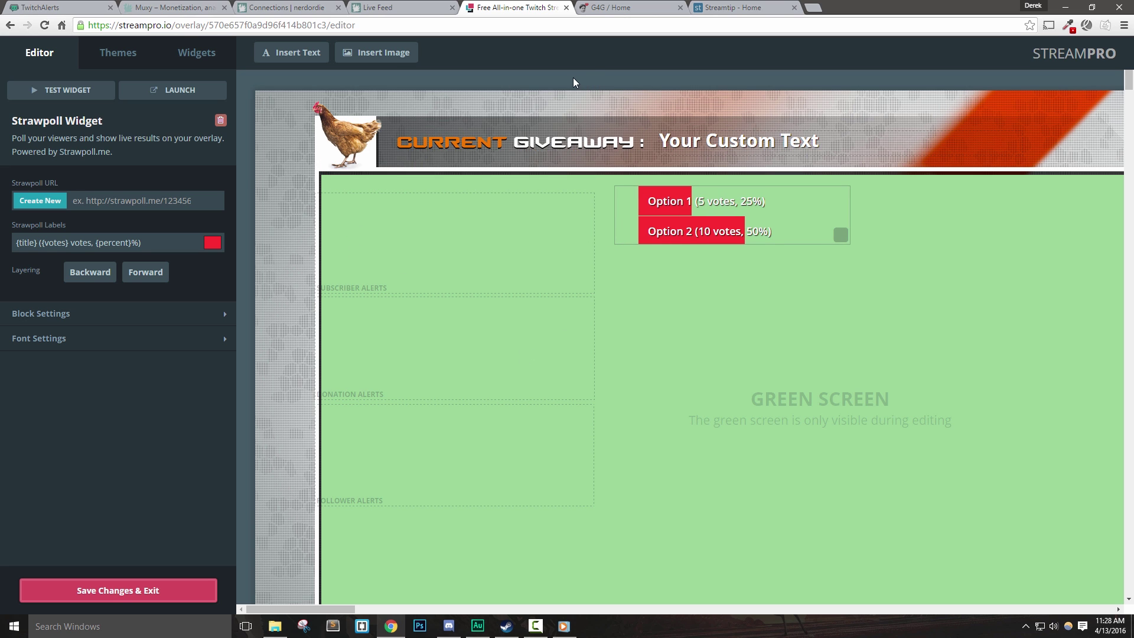
left_click(627, 8)
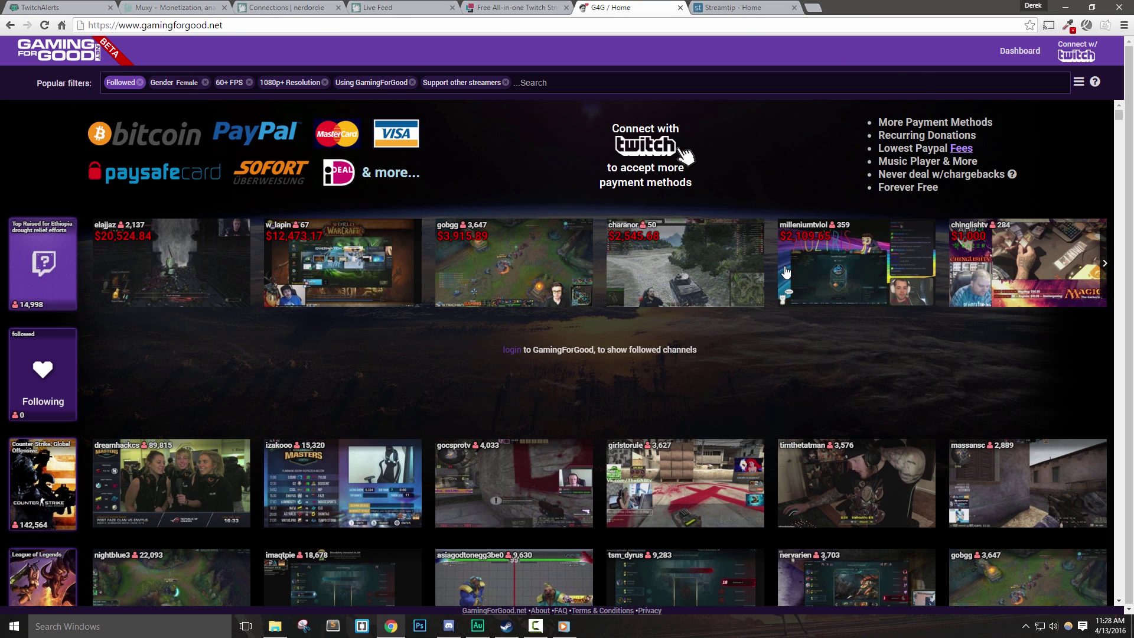
Open the Gaming For Good dashboard and expand Feedback, Donation Log and Game Giveaways
left_click(1034, 53)
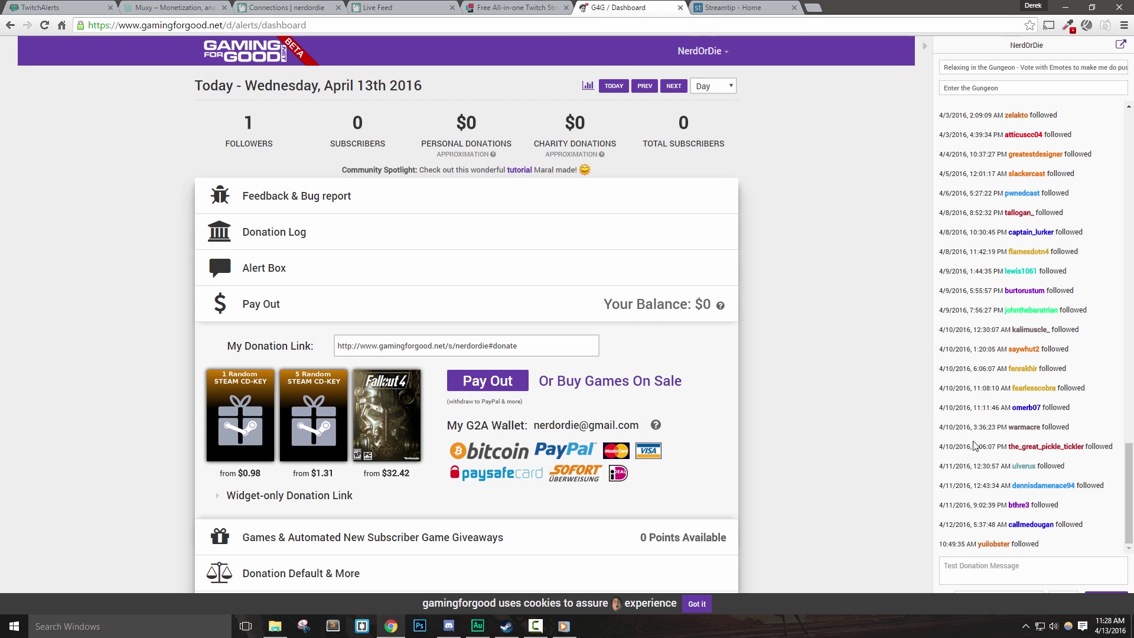
left_click(360, 205)
left_click(292, 327)
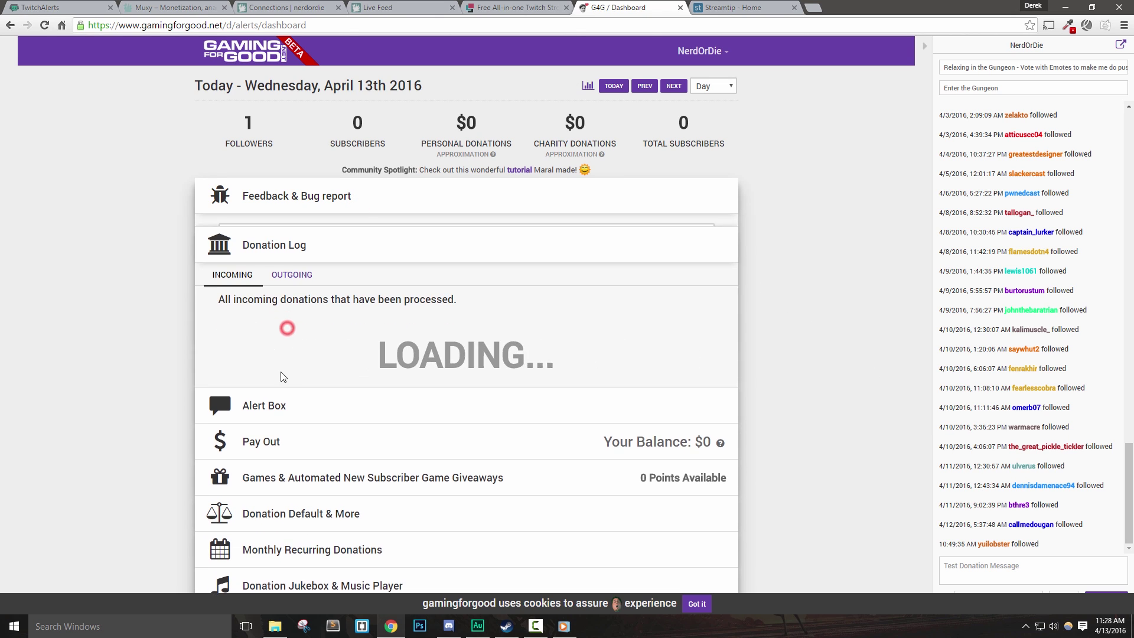
scroll(484, 390, "down", 3)
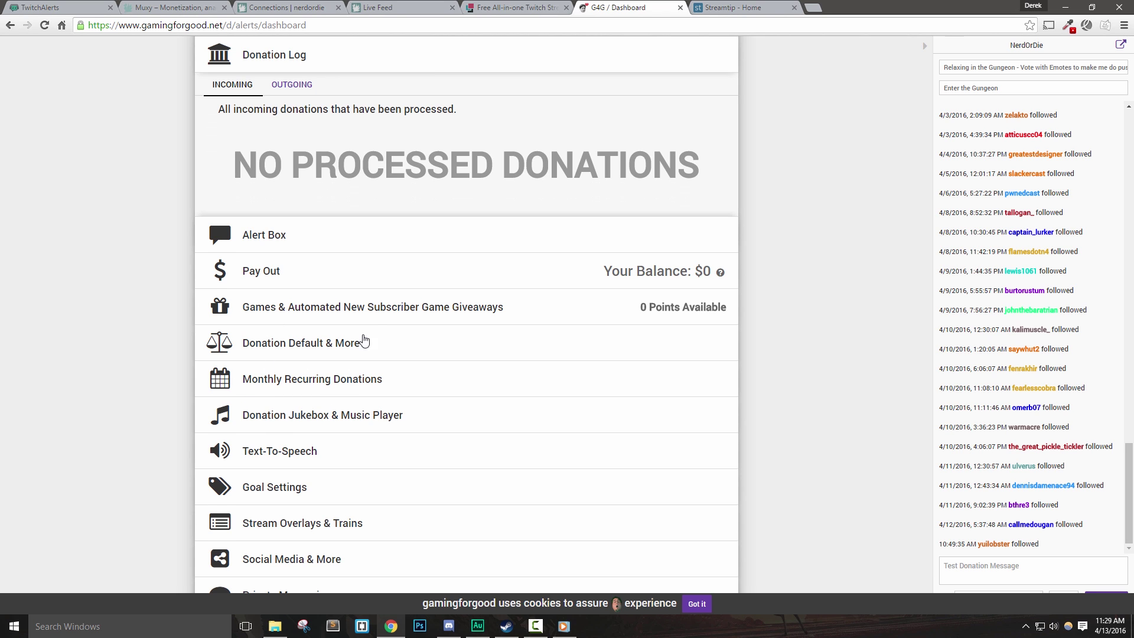
left_click(372, 308)
scroll(373, 313, "down", 1)
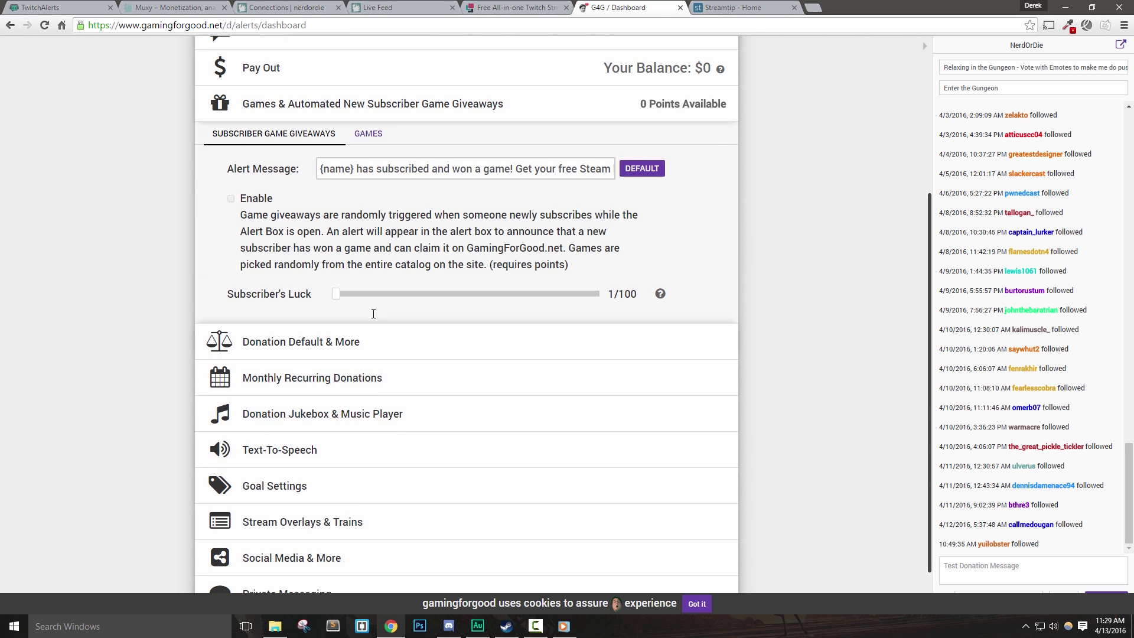
scroll(374, 313, "down", 1)
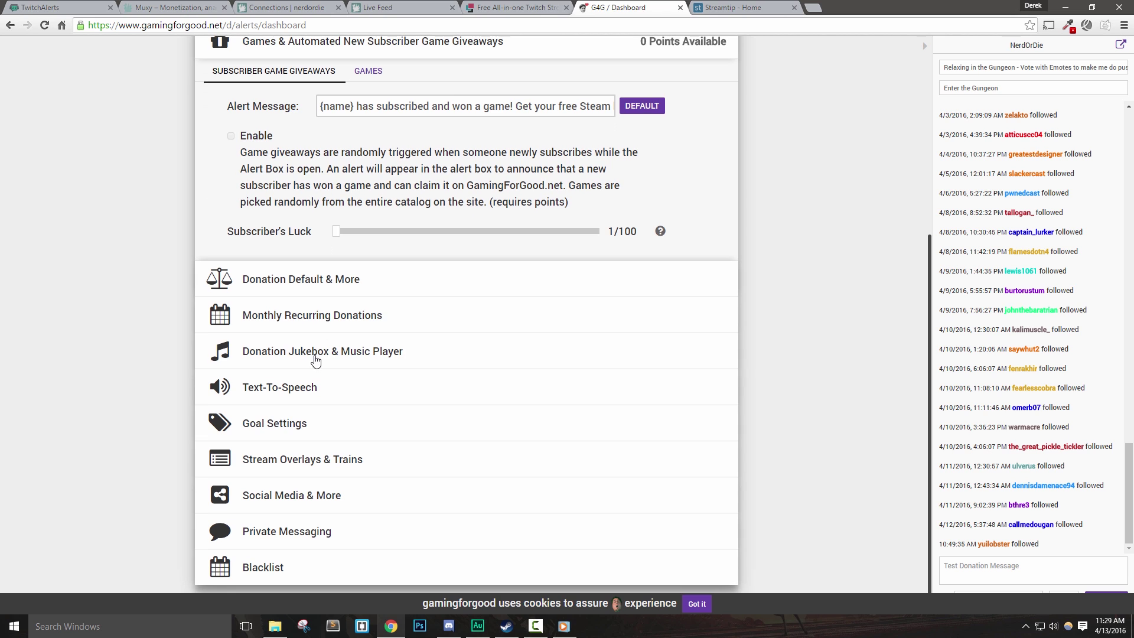
Expand Goal Settings and Donation Jukebox & Music Player, reviewing its 30 seconds per dollar setting
left_click(303, 422)
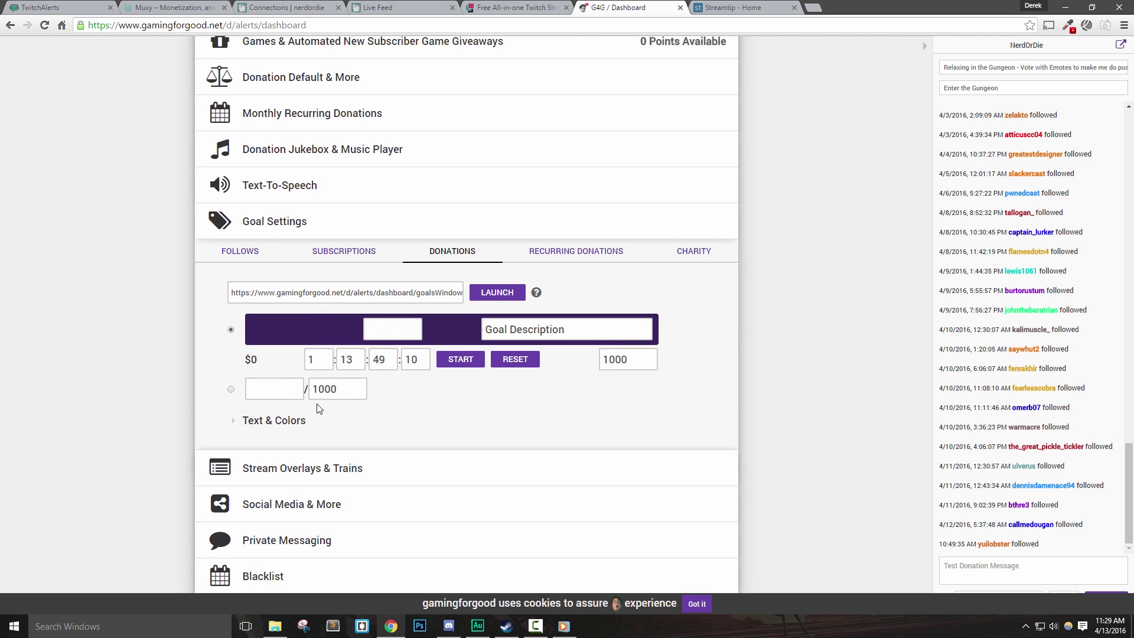
scroll(322, 396, "up", 2)
left_click(331, 268)
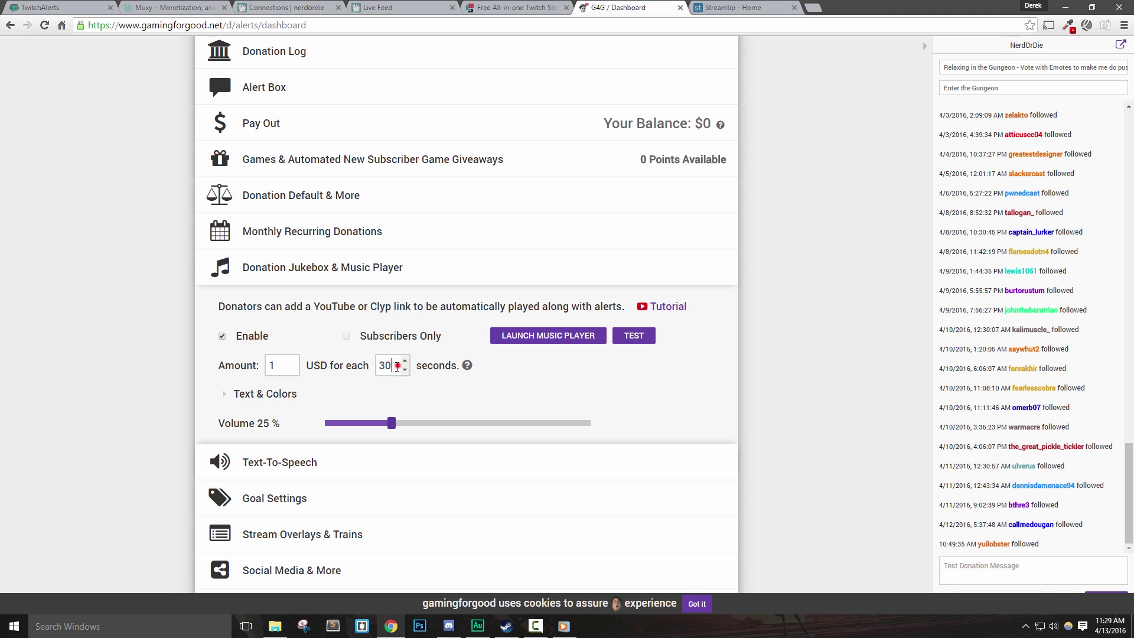
double_click(396, 366)
double_click(284, 367)
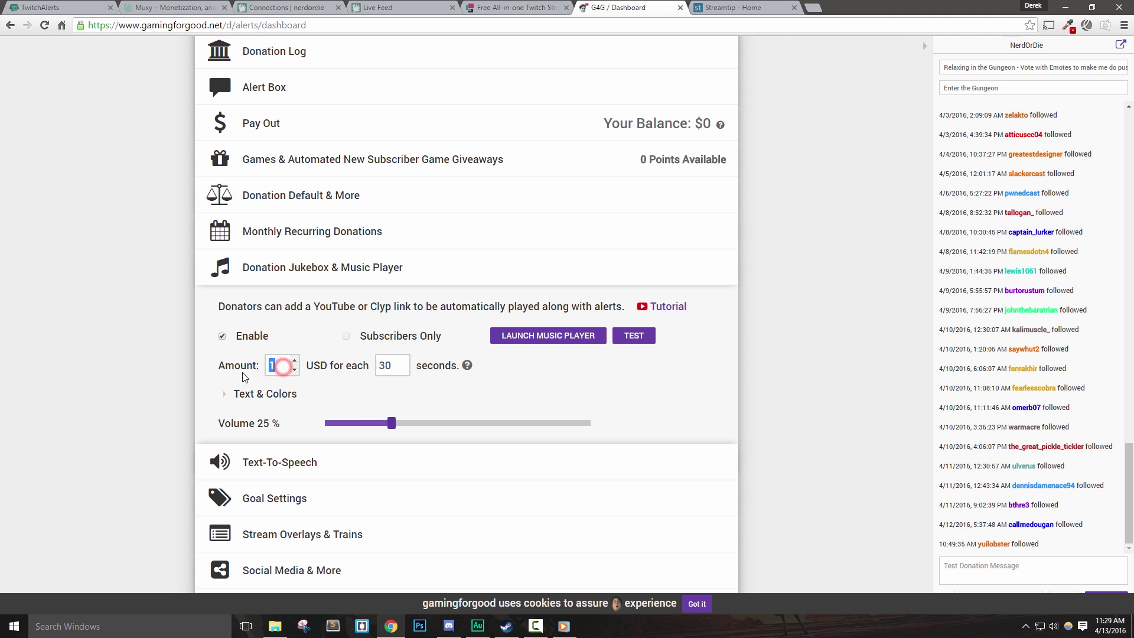
left_click(852, 402)
scroll(782, 431, "up", 2)
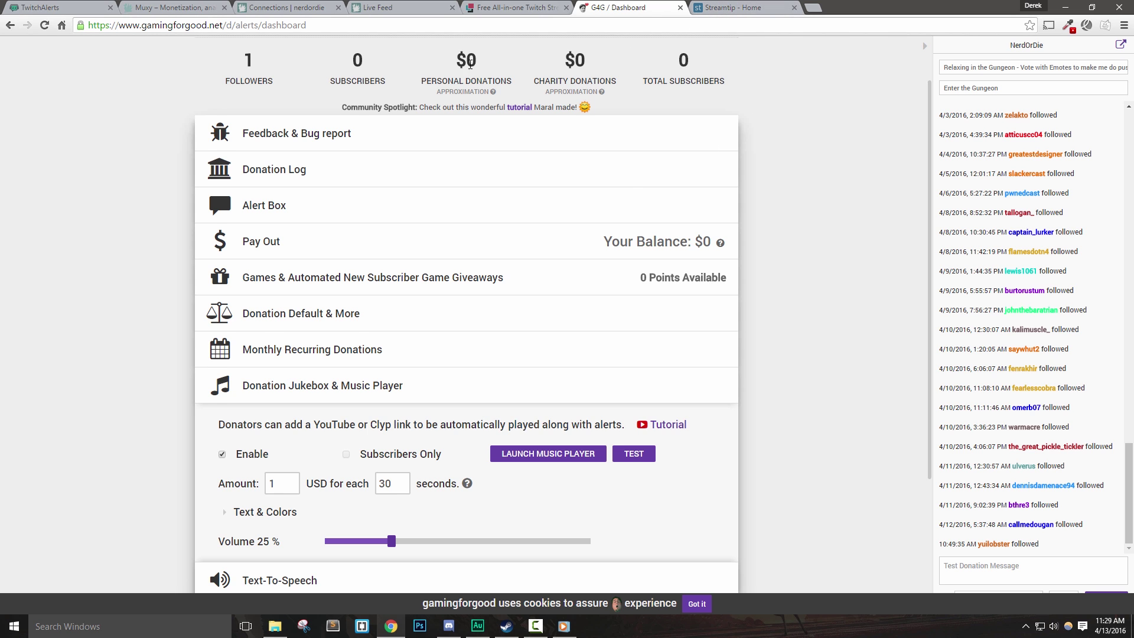
scroll(417, 292, "up", 1)
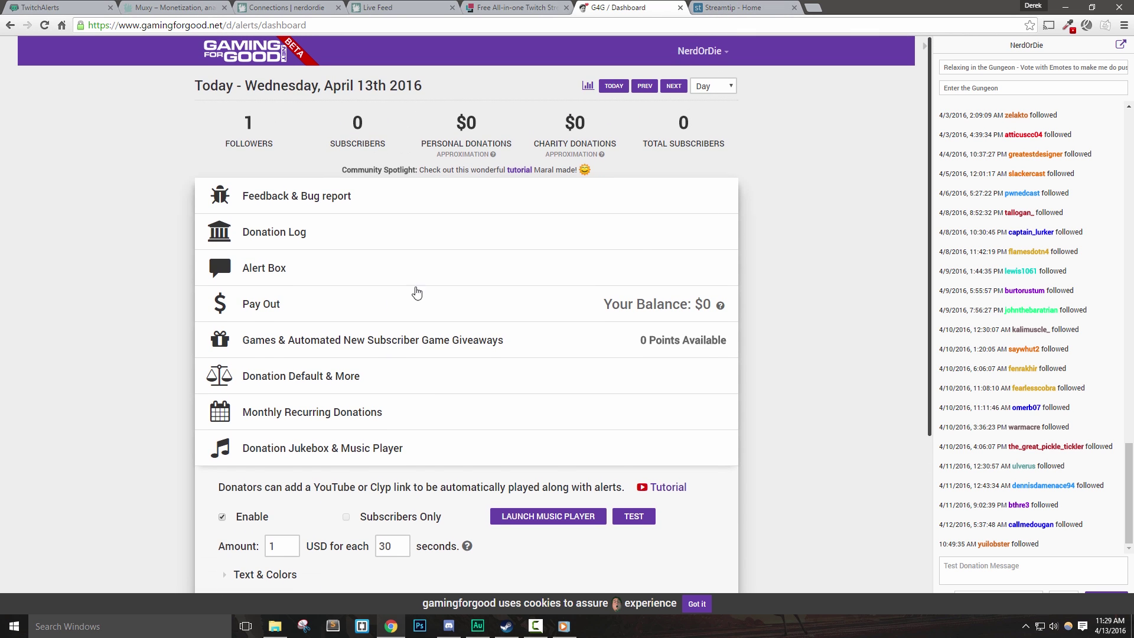
left_click(717, 8)
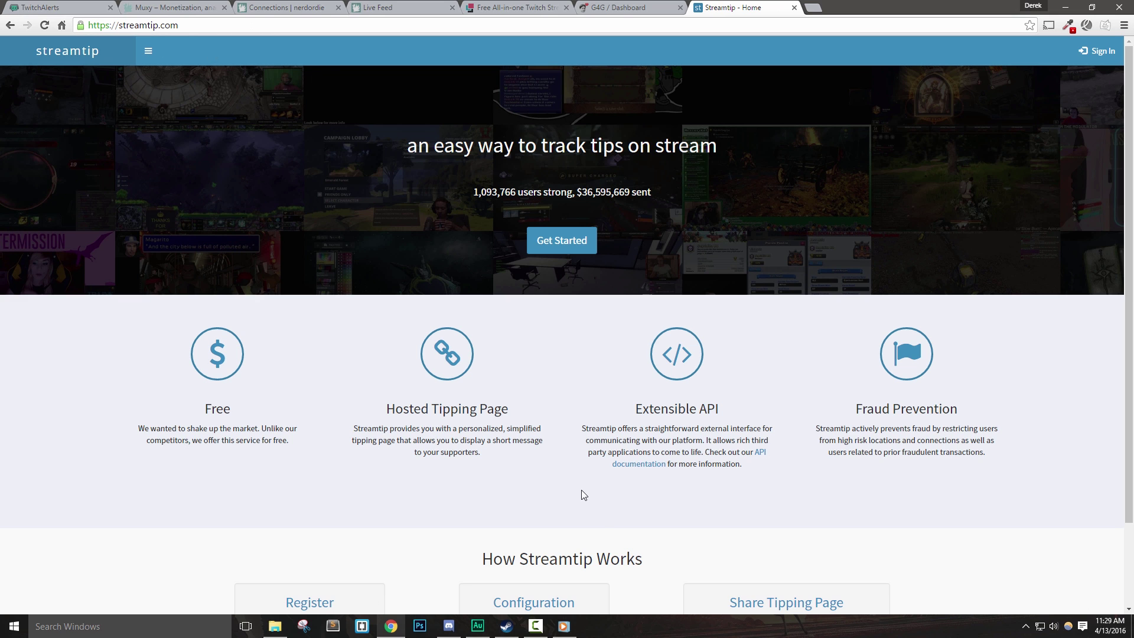
left_click_drag(187, 23, 86, 25)
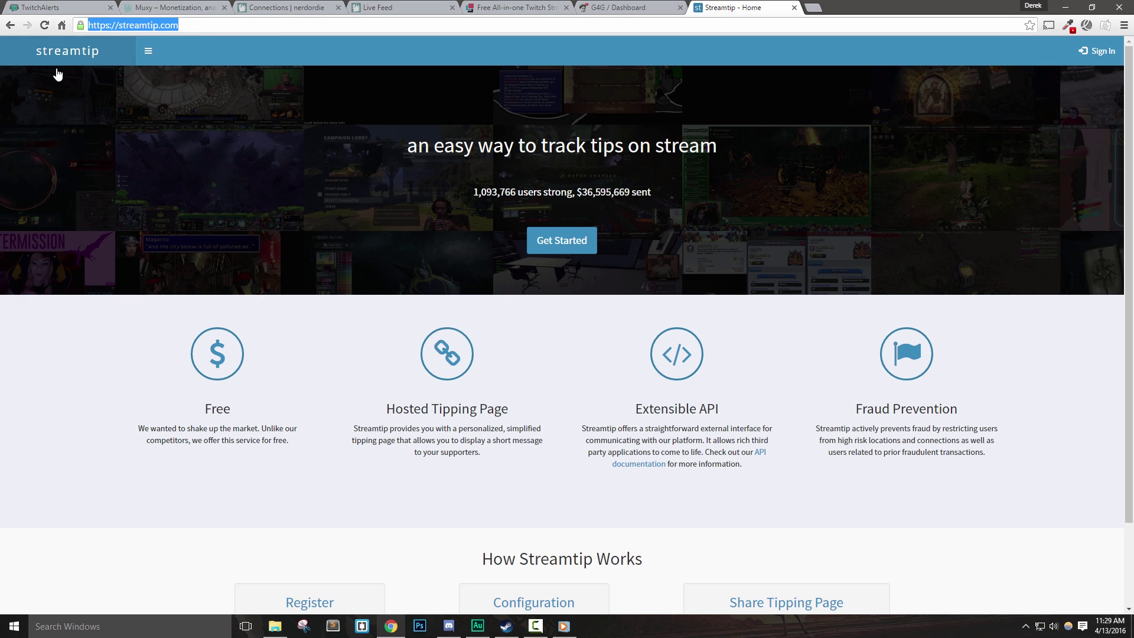
left_click(86, 403)
scroll(87, 403, "down", 3)
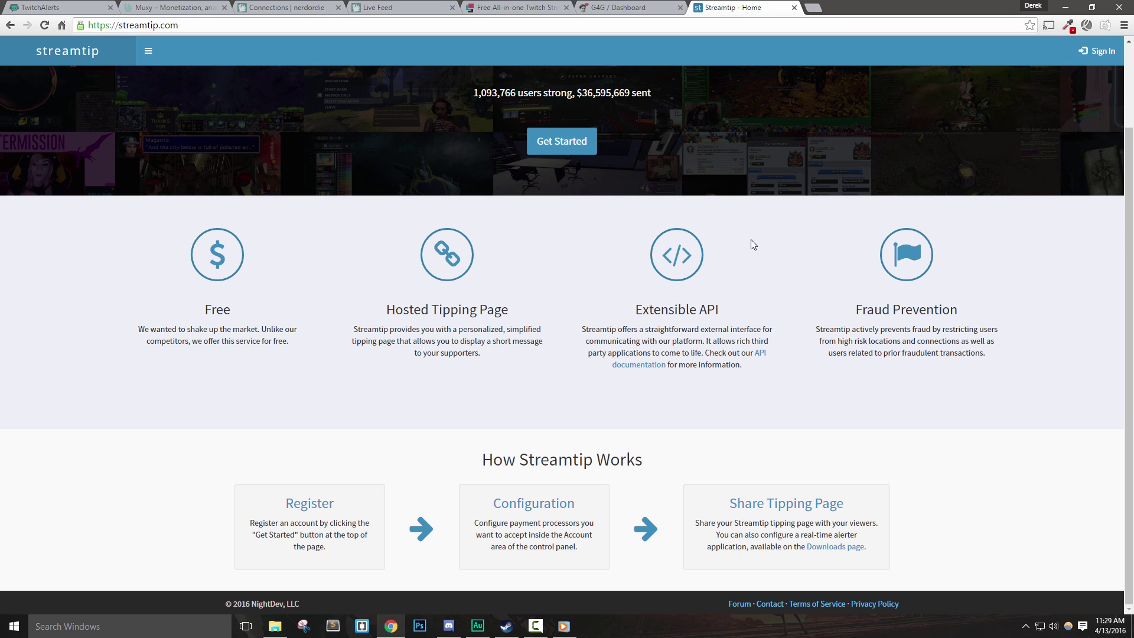
scroll(753, 245, "up", 2)
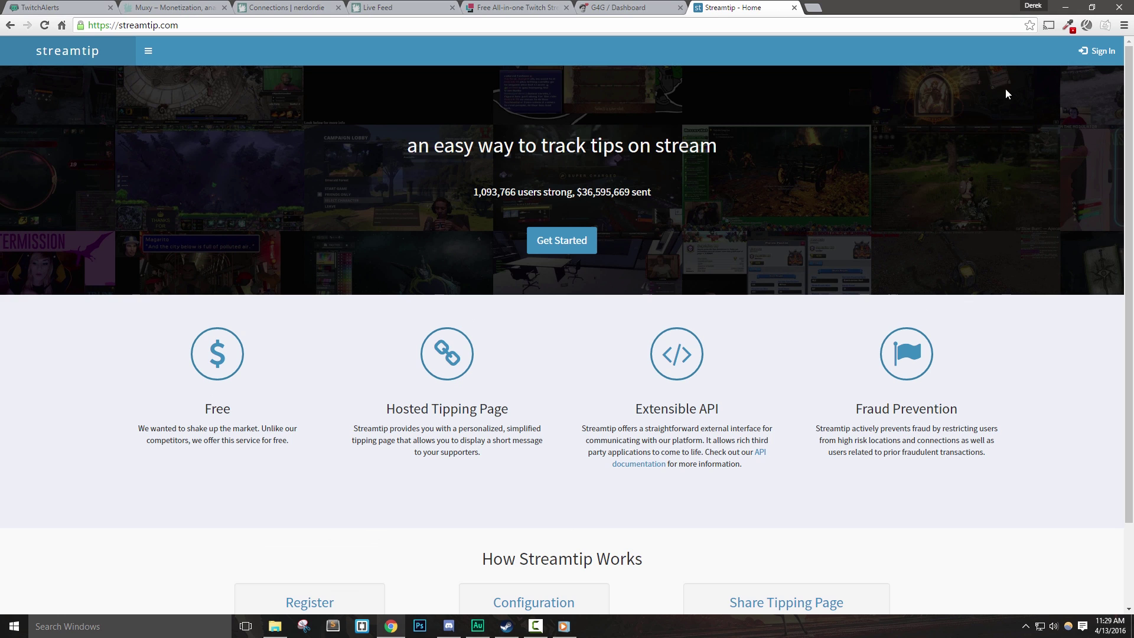
scroll(518, 287, "down", 2)
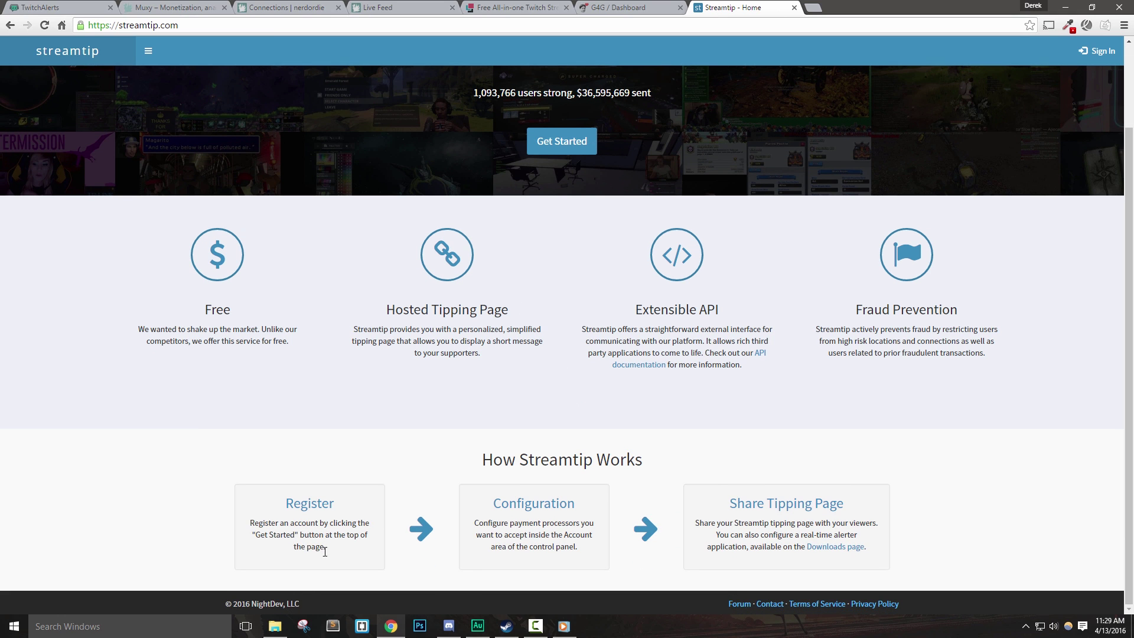
left_click_drag(308, 602, 241, 600)
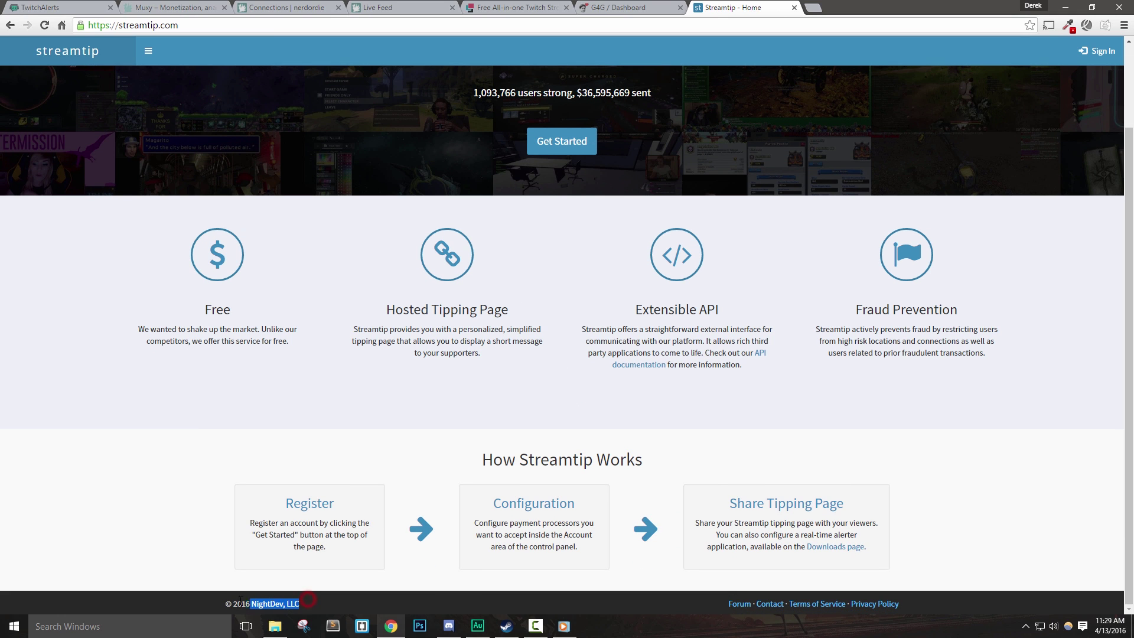
left_click(346, 605)
scroll(608, 354, "up", 2)
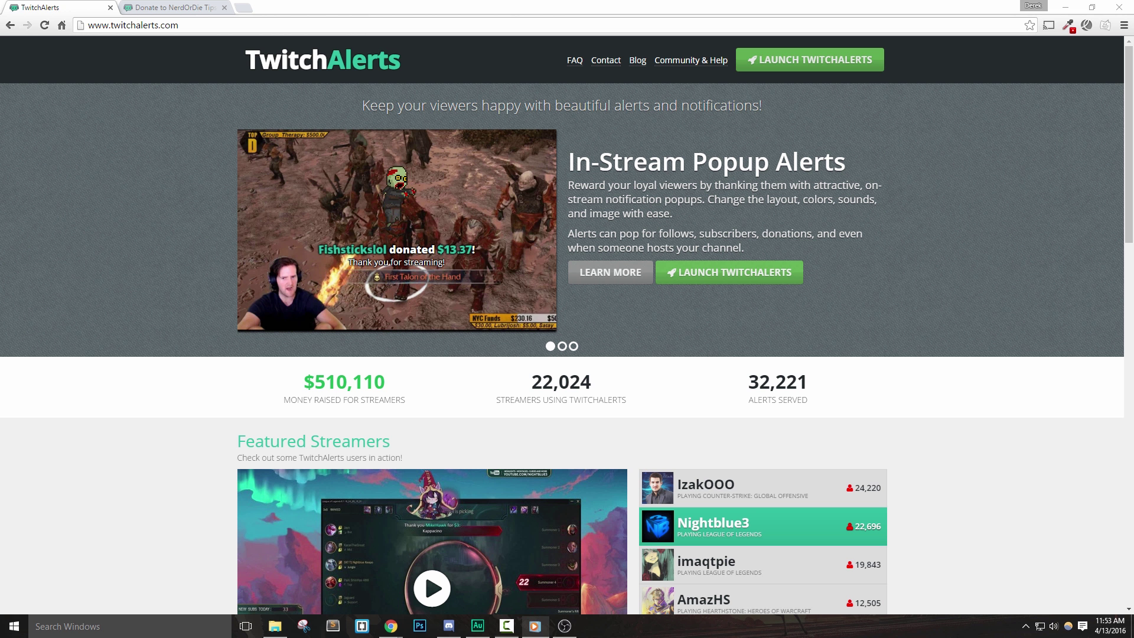
Close the leftover donation tab, launch TwitchAlerts and sign in with Twitch
left_click(96, 368)
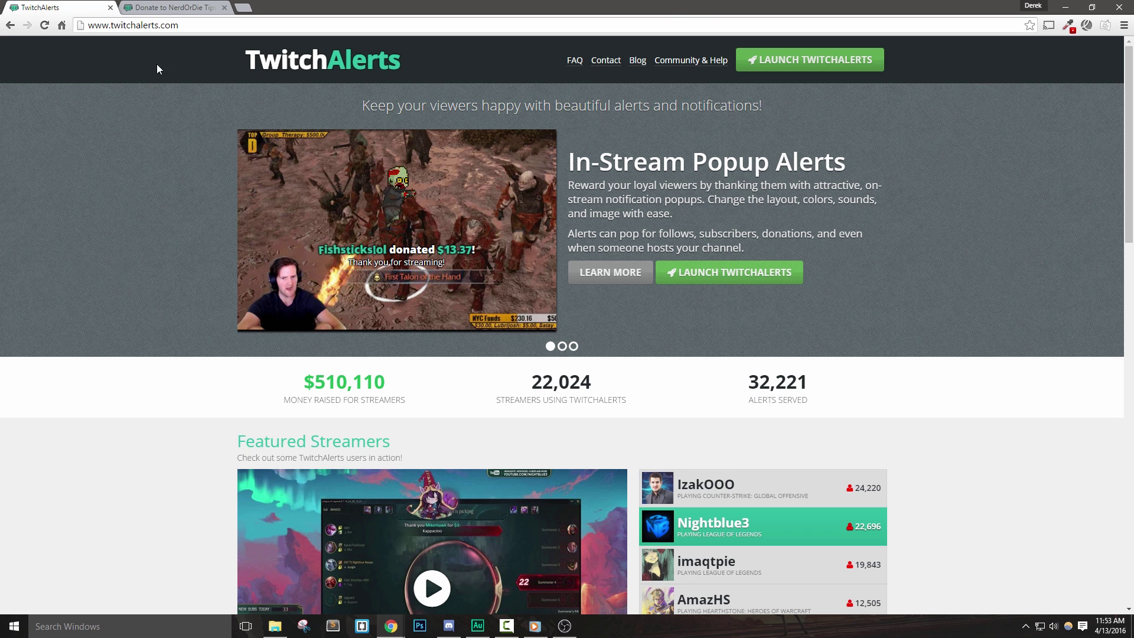
left_click(141, 24)
left_click(117, 313)
left_click(224, 7)
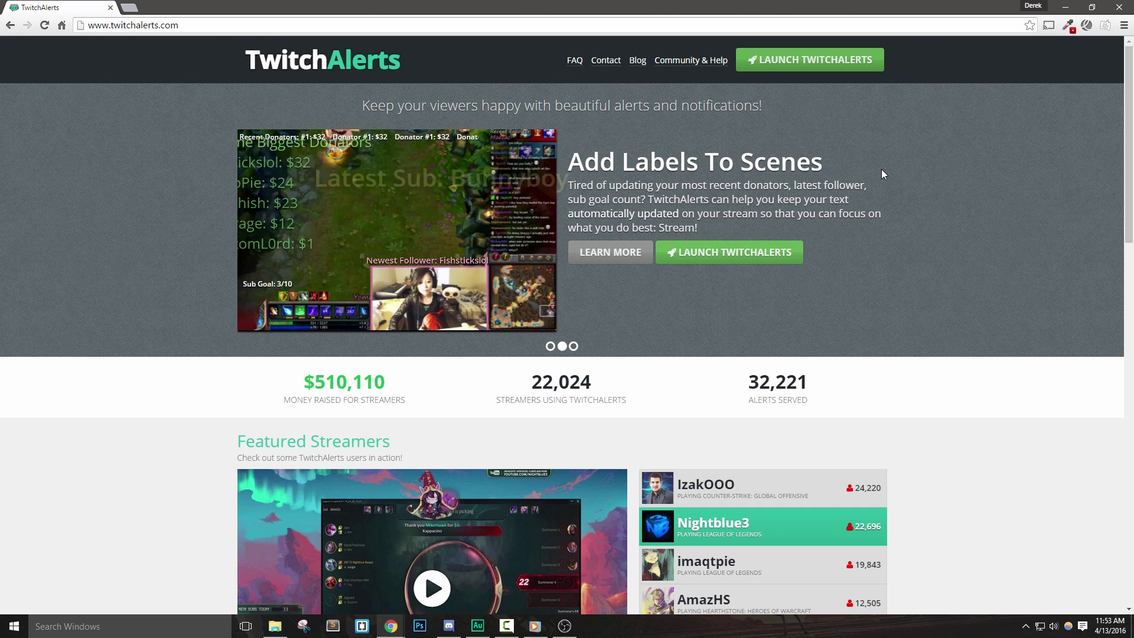
left_click(811, 62)
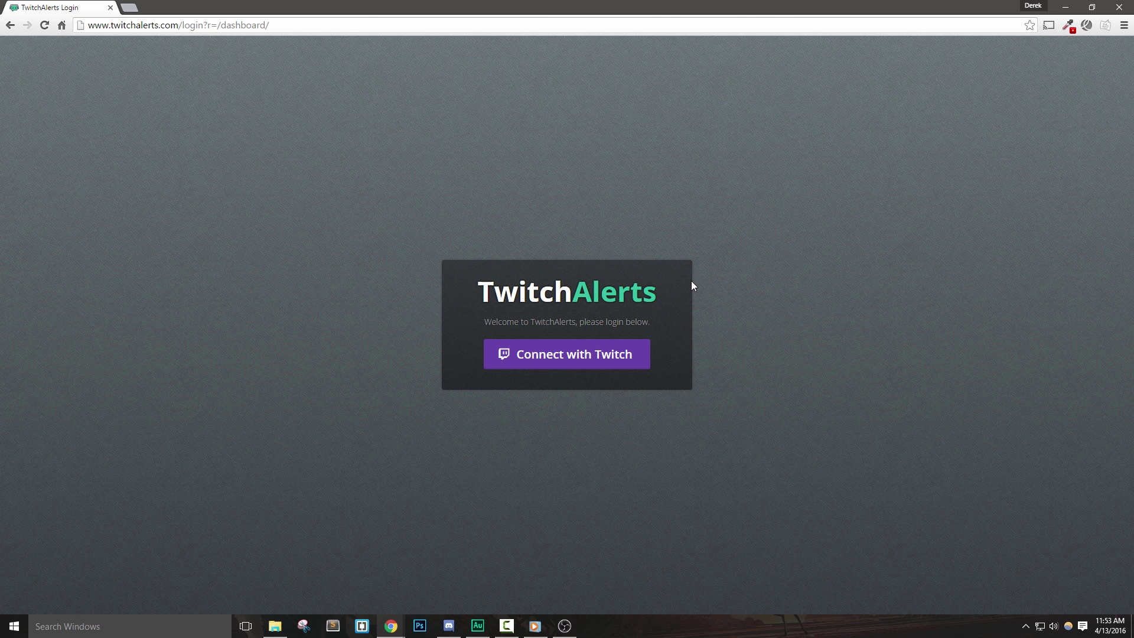
left_click(549, 361)
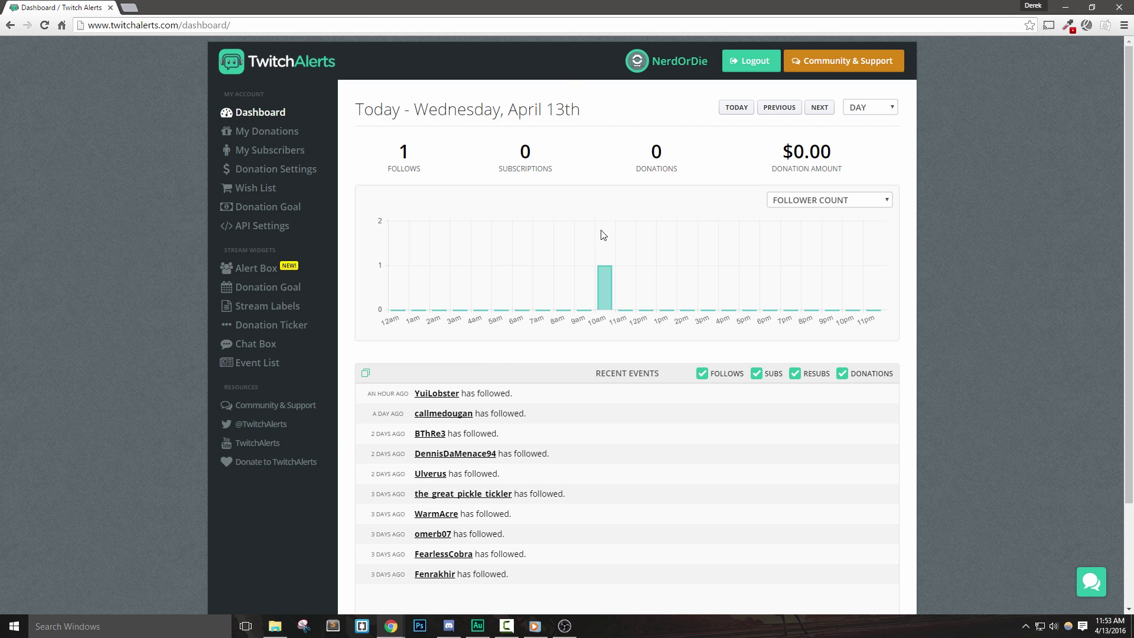
In Donation Settings, link a PayPal account by entering its e-mail address
left_click(265, 171)
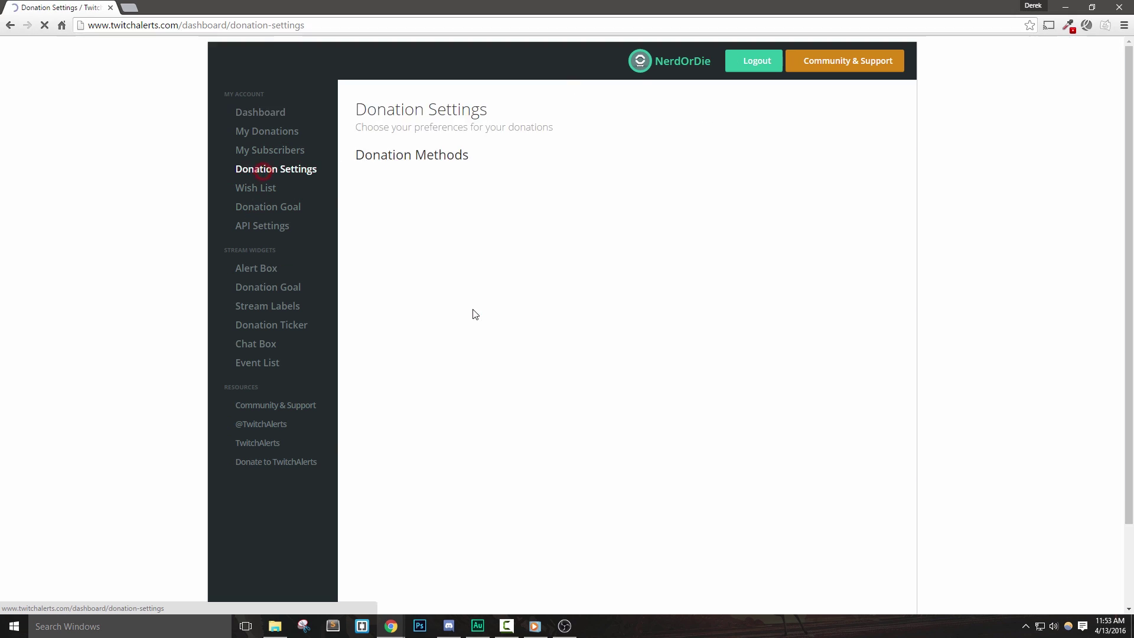
left_click(746, 199)
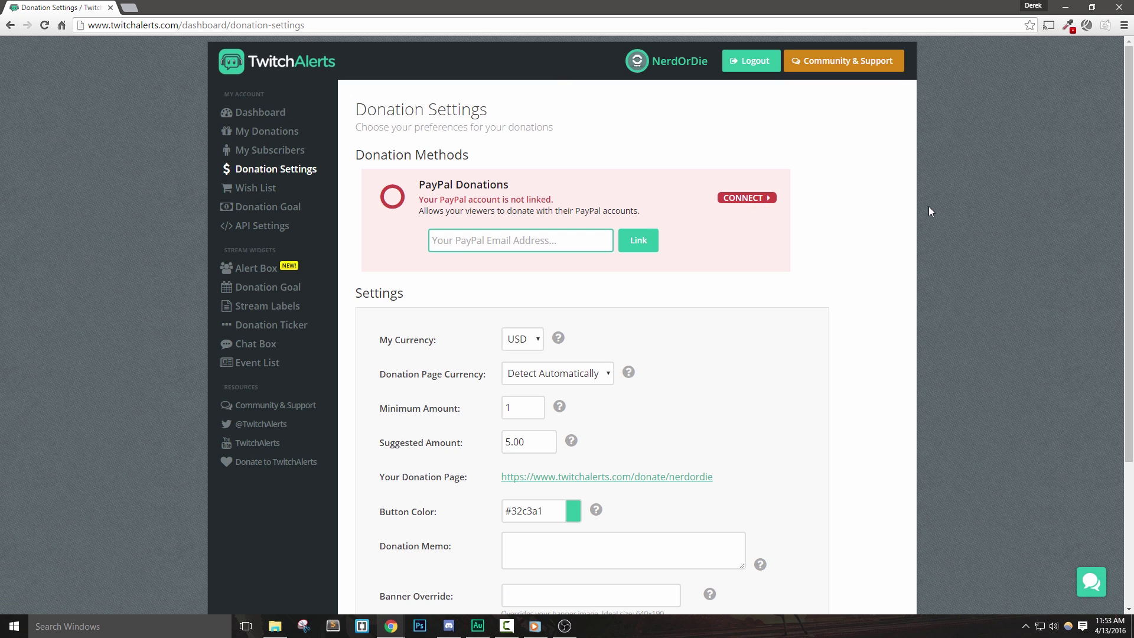
type("NerdOr")
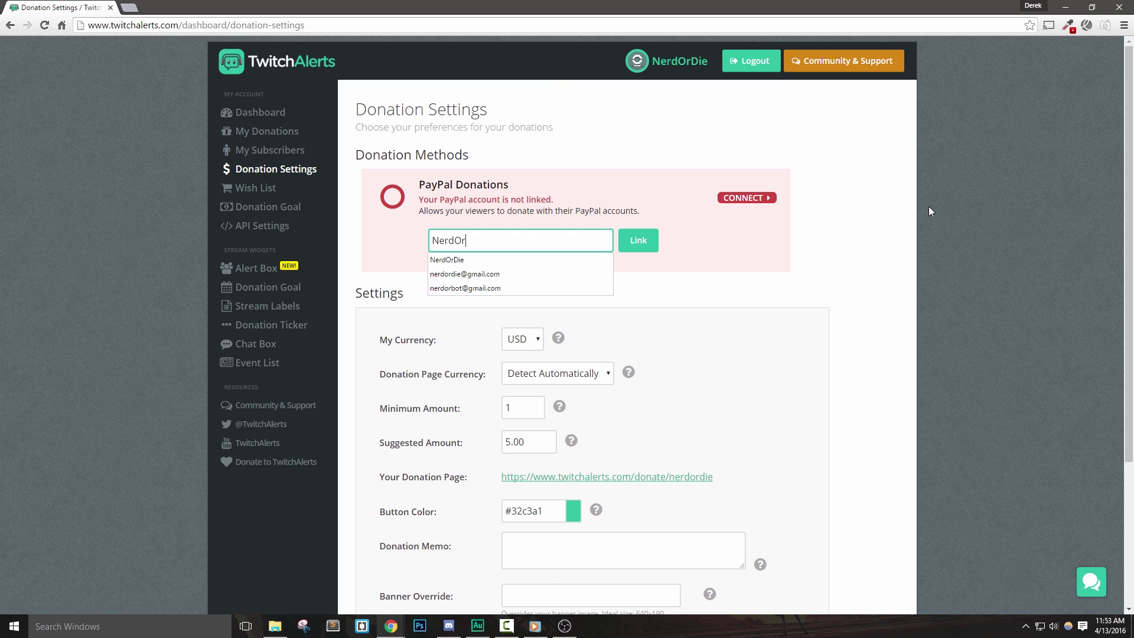
type("Die")
key("Down")
key("Down")
key("Return")
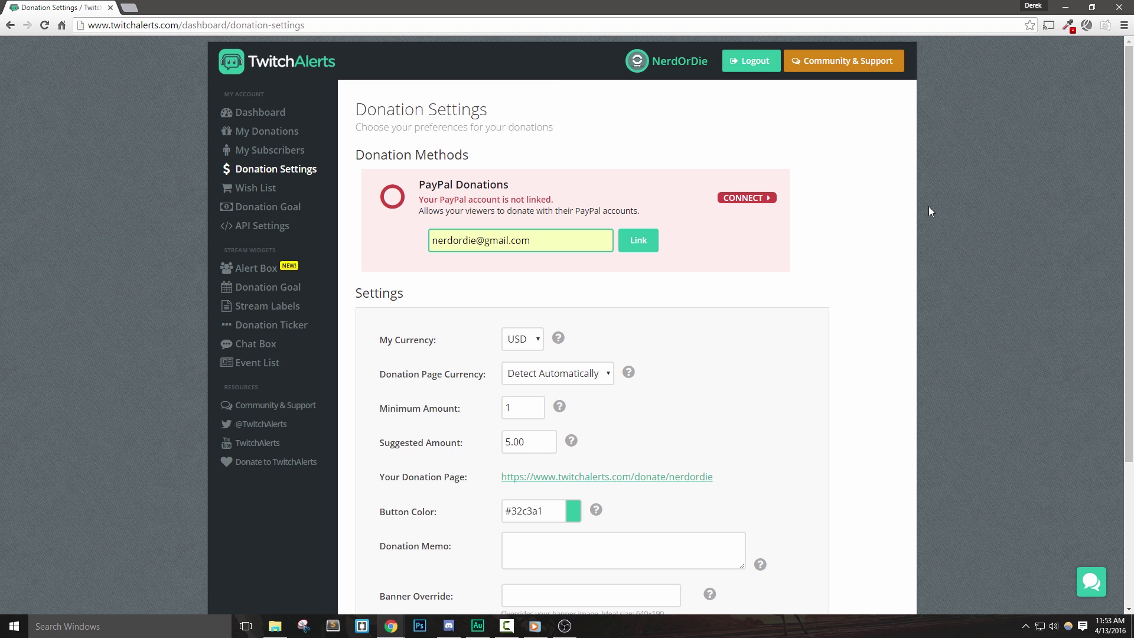
left_click(642, 242)
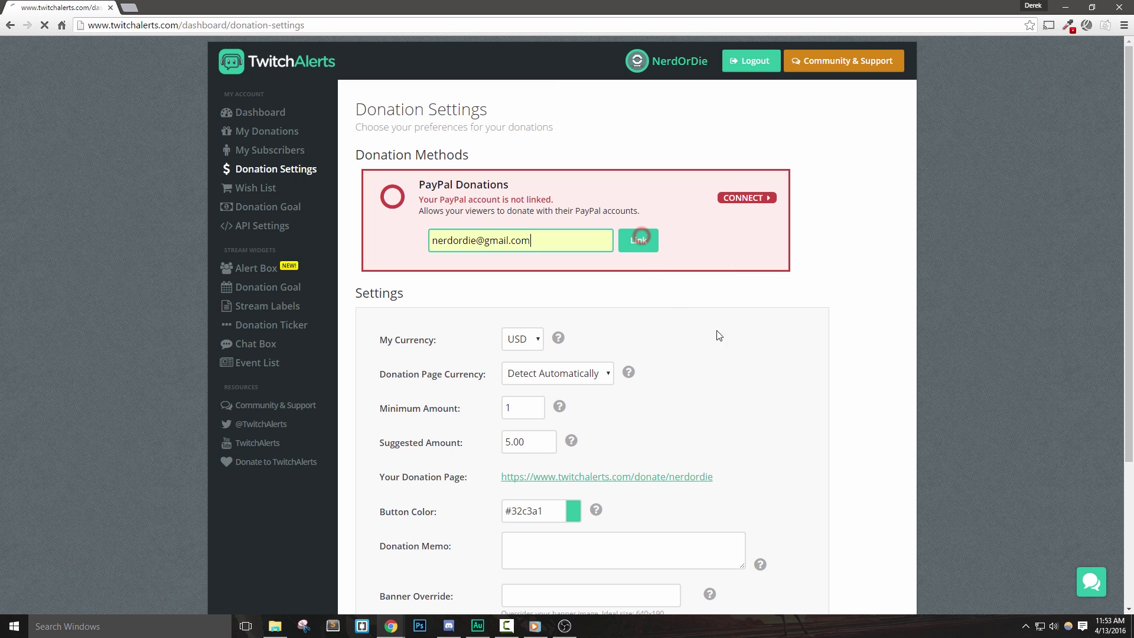
Open the public donation page in a new tab to preview it, then return to Donation Settings
scroll(774, 293, "down", 2)
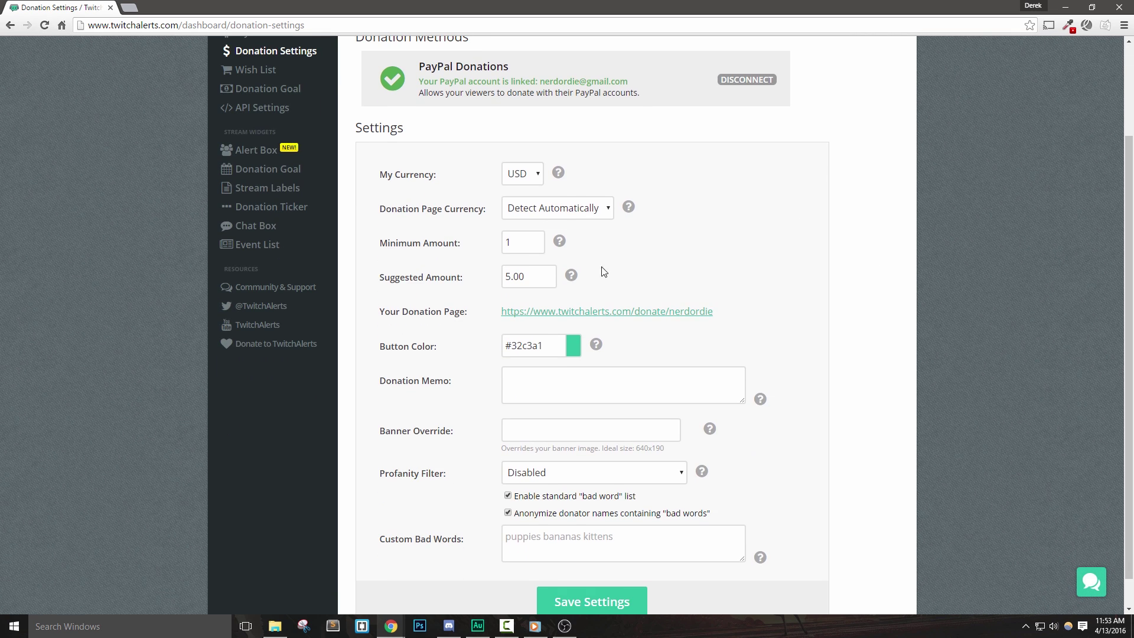
mouse_move(720, 319)
left_mouse_down()
mouse_move(628, 311)
mouse_move(707, 322)
left_mouse_up()
right_click(707, 321)
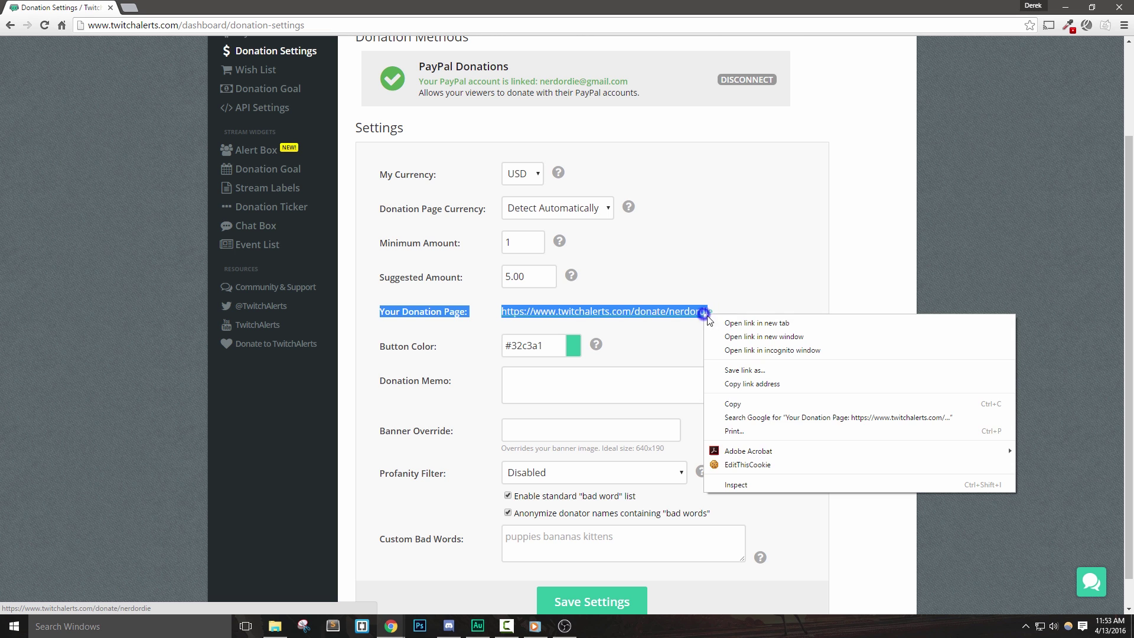
left_click(732, 329)
left_click(166, 8)
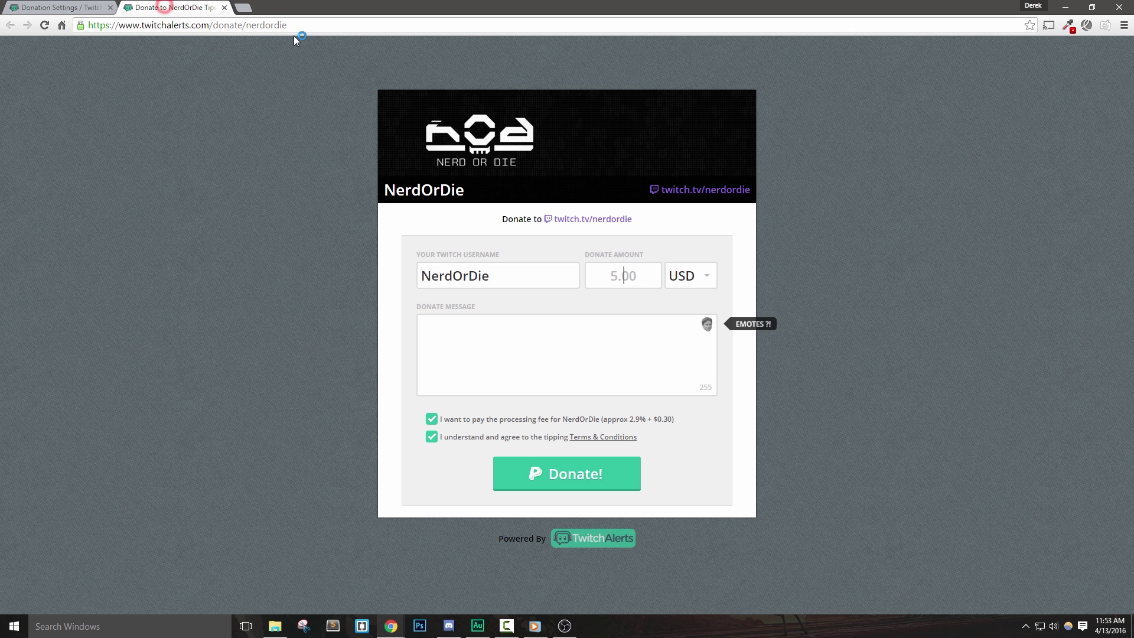
left_click(304, 25)
left_click(295, 373)
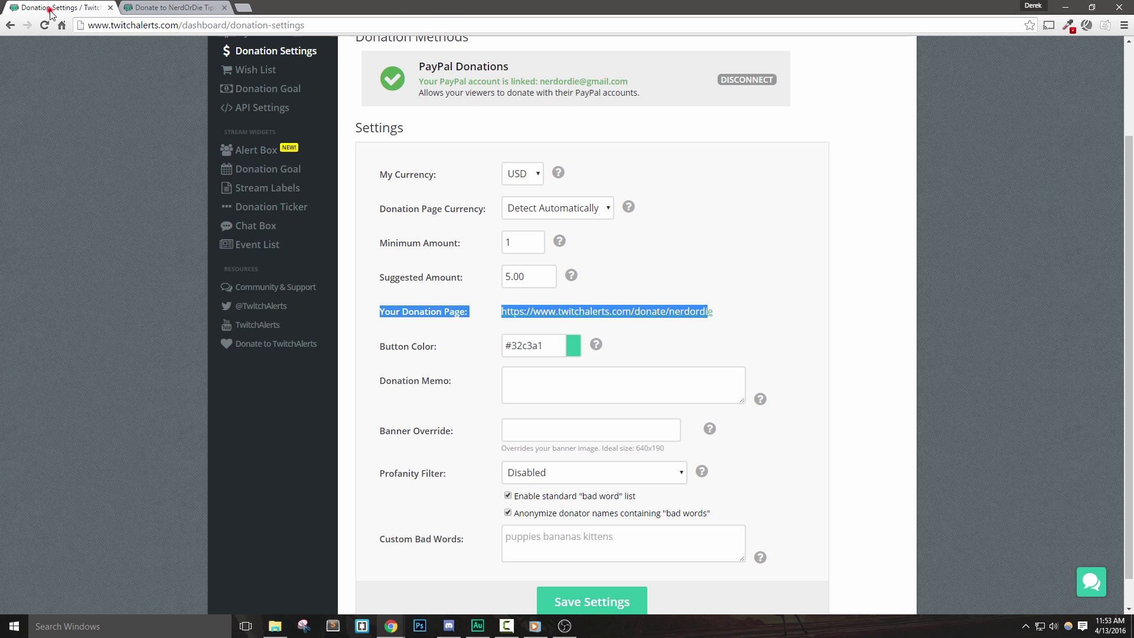
left_click(50, 8)
left_click(122, 372)
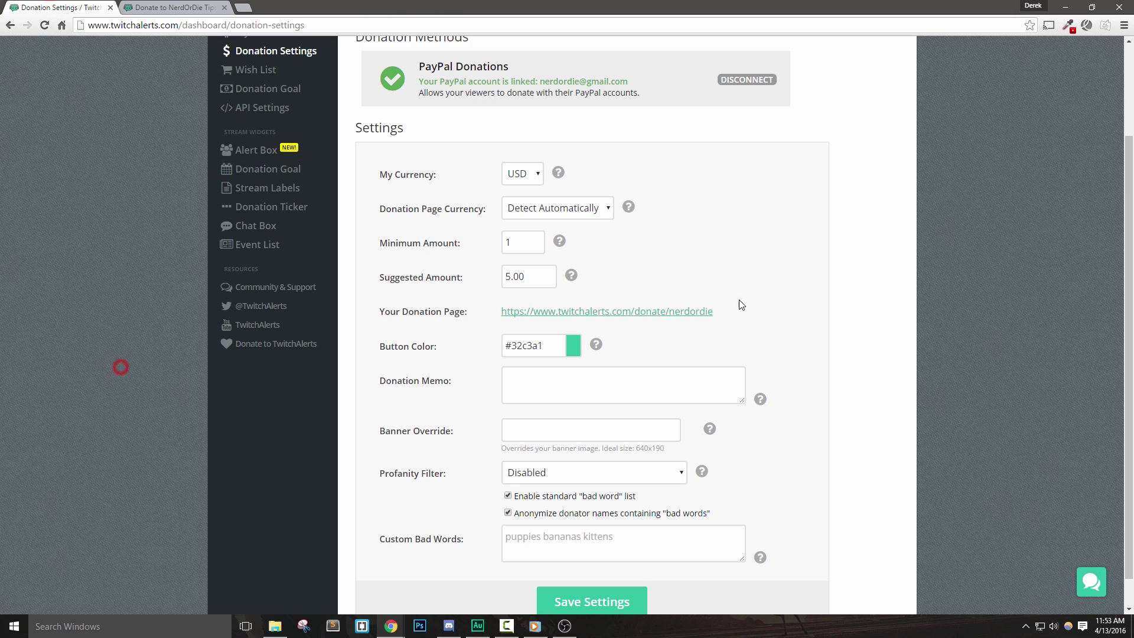
scroll(709, 262, "down", 1)
Launch the Stream Labels app from its Web Store page and bring its window forward
left_click(267, 161)
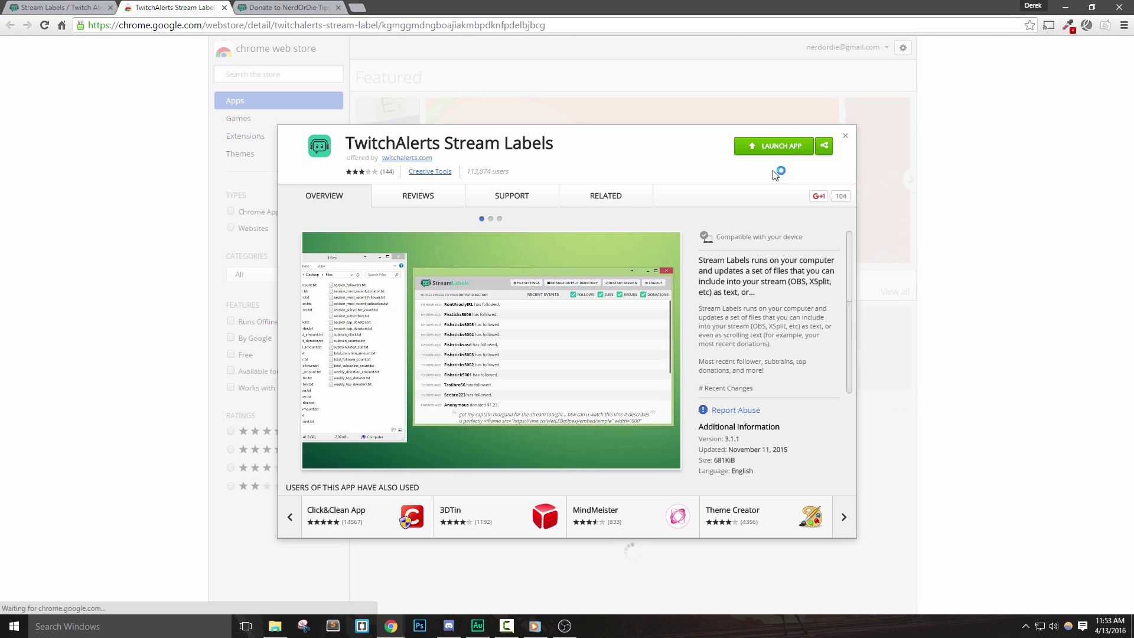
left_click(790, 146)
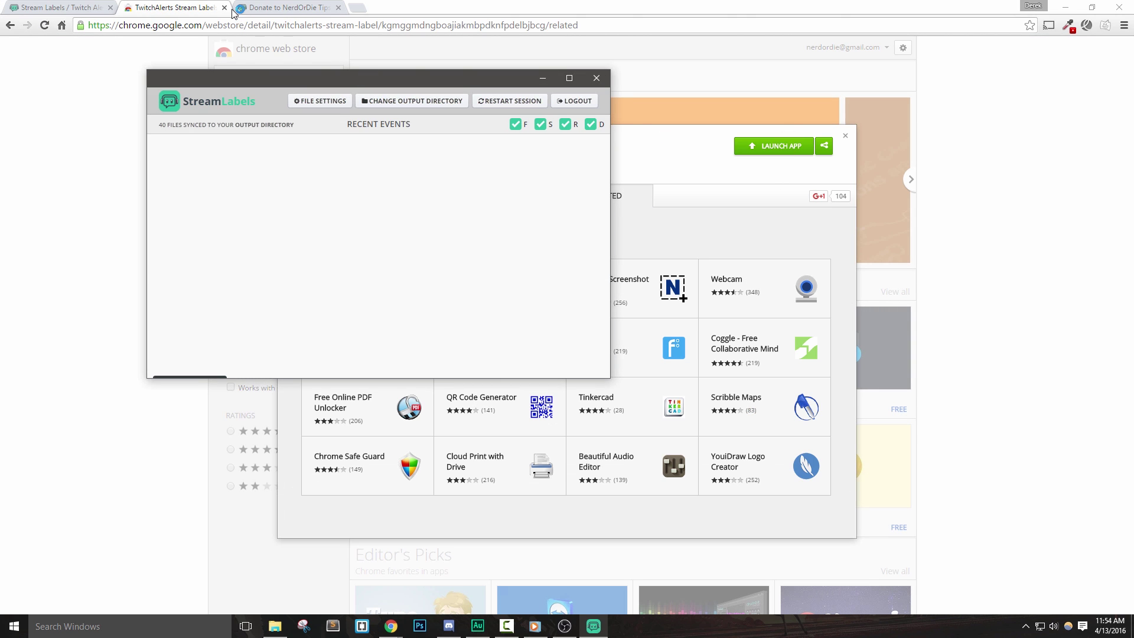
left_click(224, 7)
left_click(595, 623)
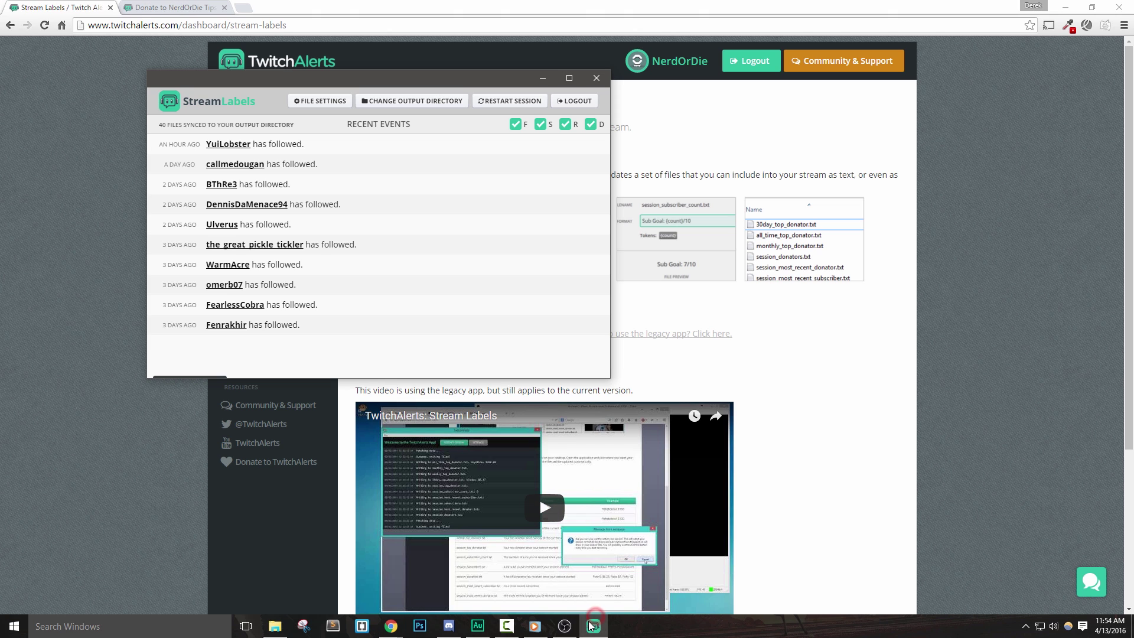
left_click(430, 102)
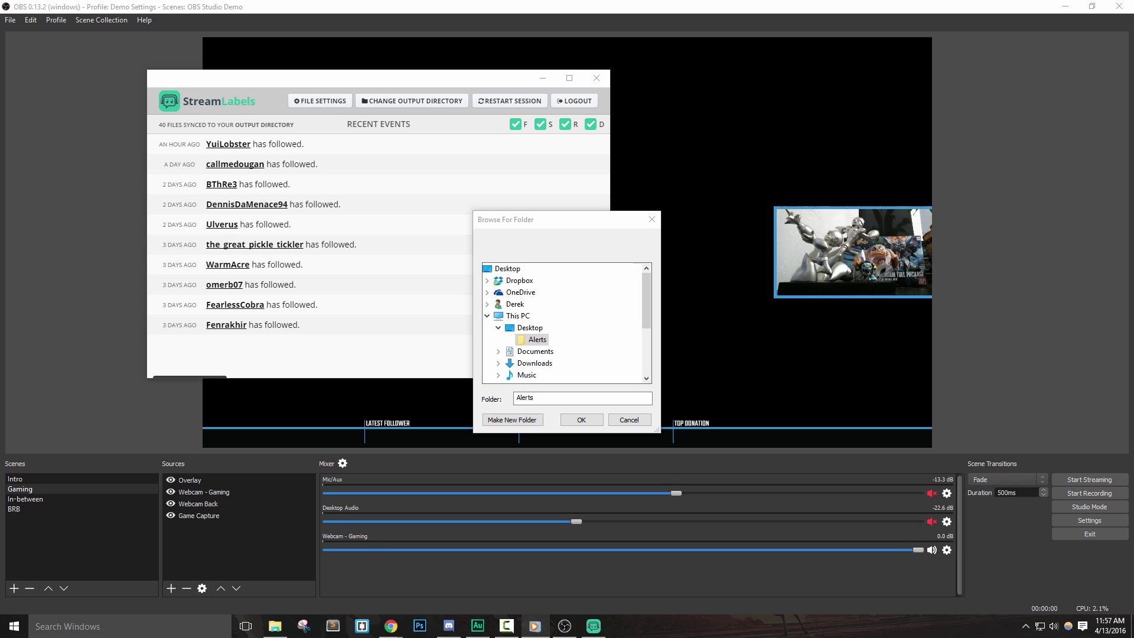
Choose Desktop > Alerts as the StreamLabels output directory and confirm it
left_click(577, 419)
left_click(413, 99)
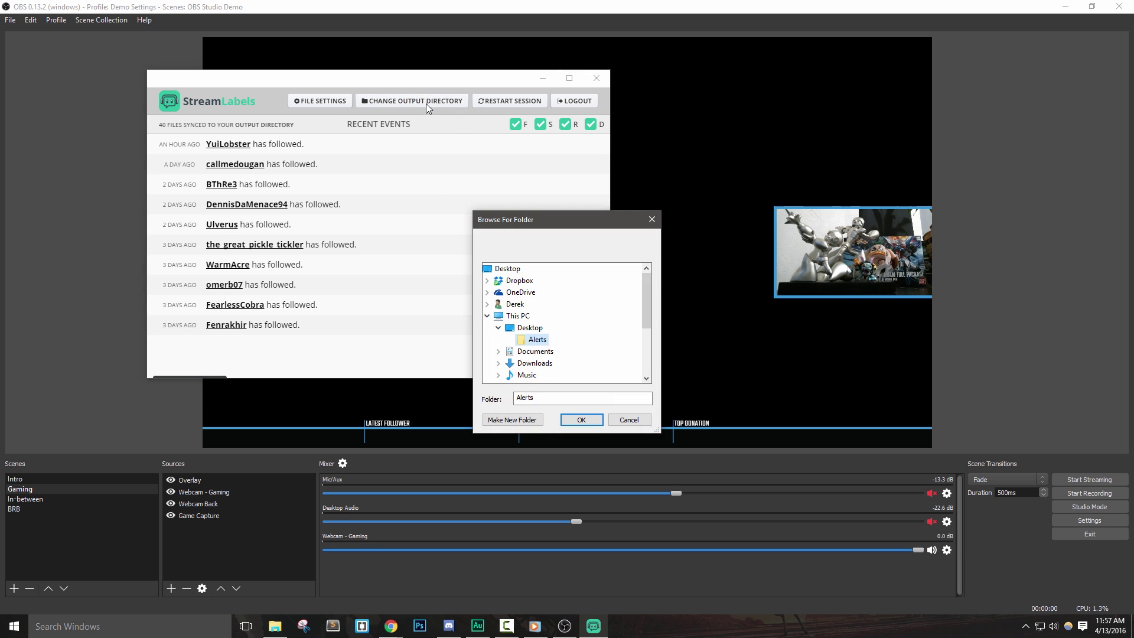
left_click(534, 339)
left_click(536, 339)
left_click(580, 419)
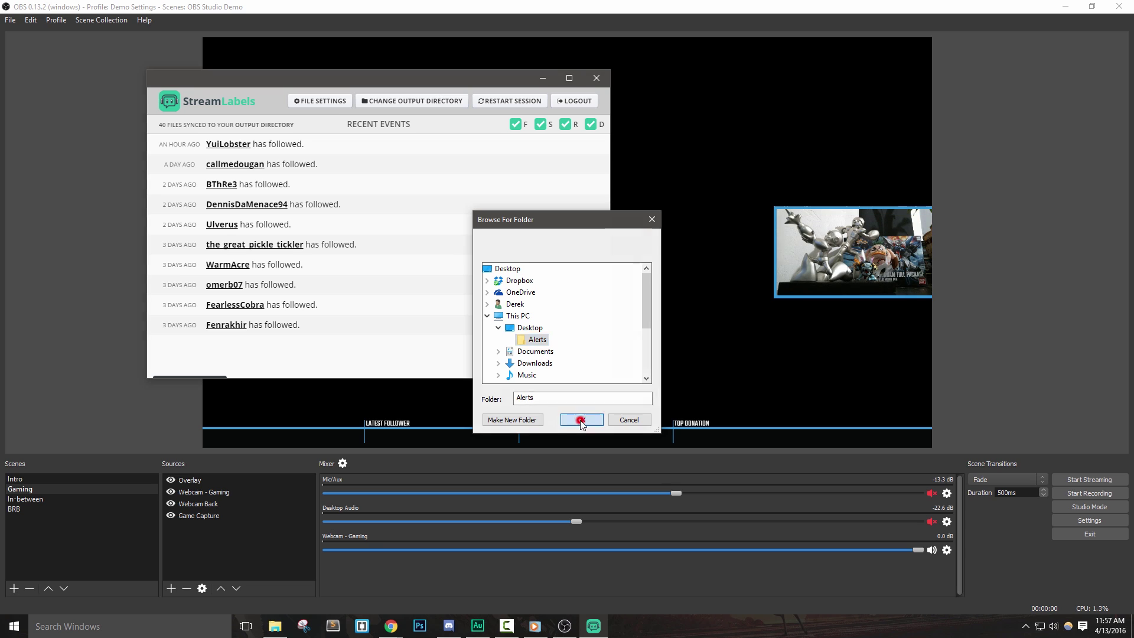
left_click(95, 273)
Add a Text (FreeType 2) source named 'Latest Follower' with the text 'NerdOrName'
left_click(201, 532)
right_click(201, 532)
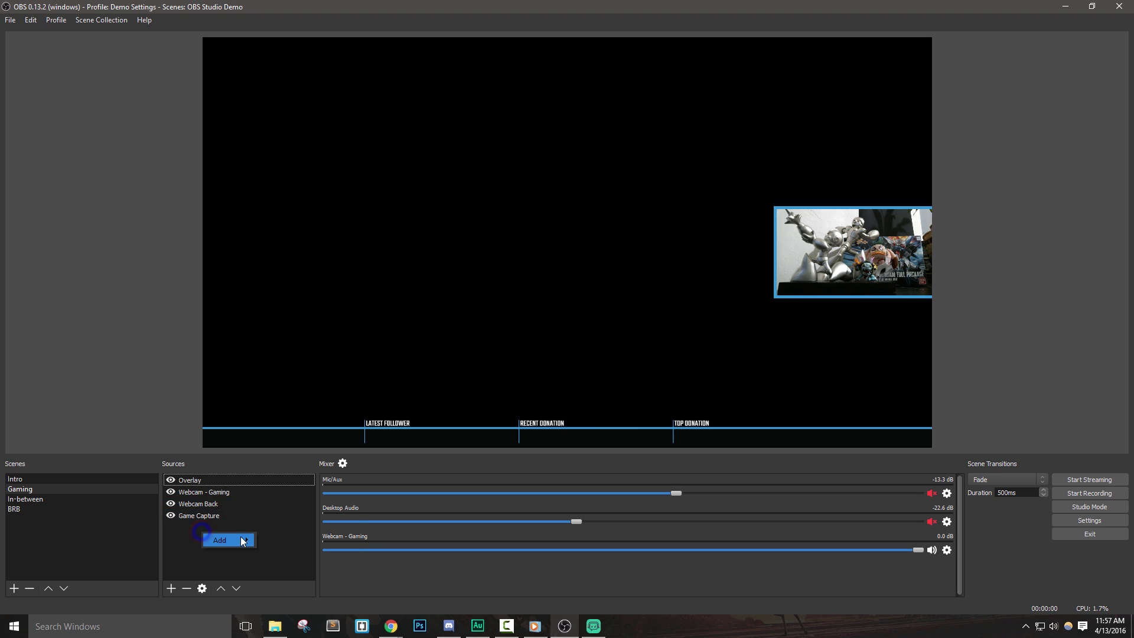
mouse_move(240, 536)
left_click(306, 551)
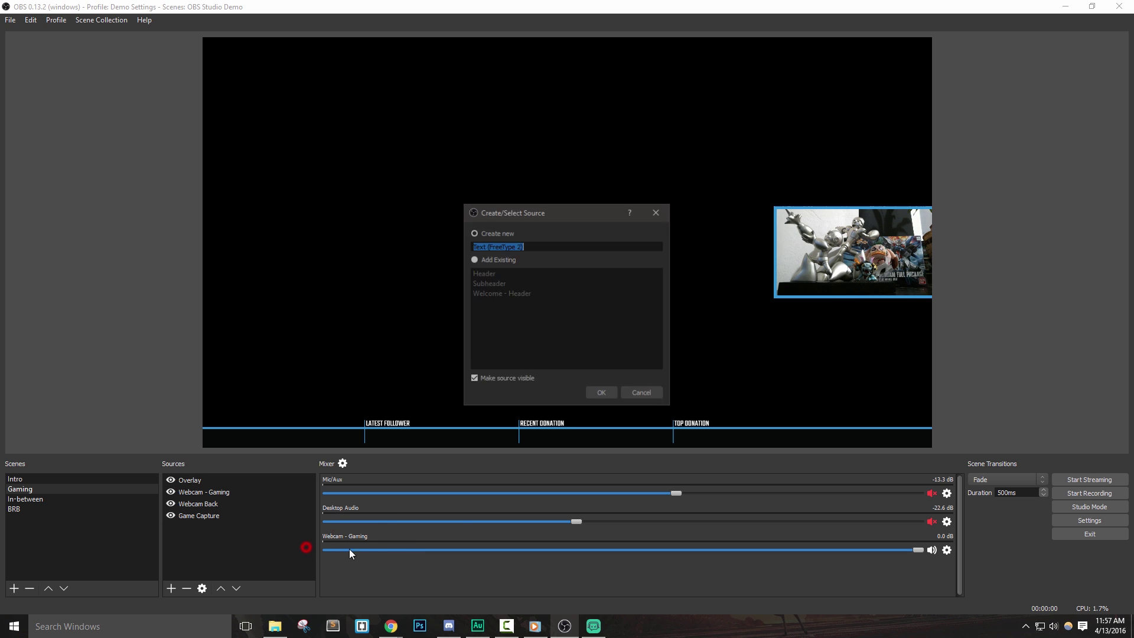
type("Lates")
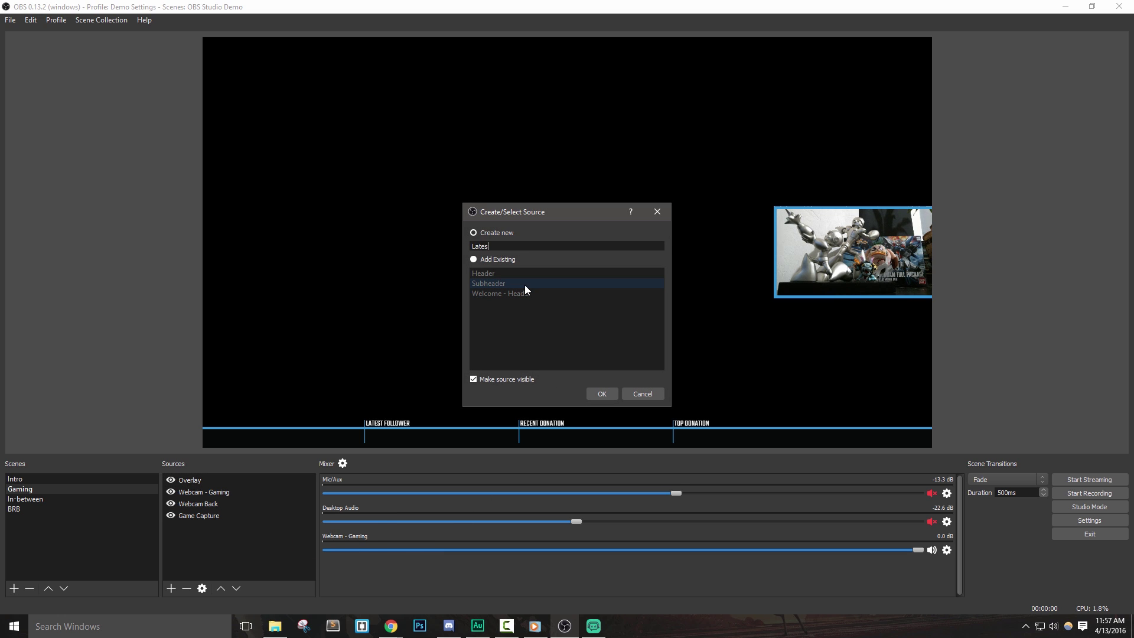
type("t Follower")
left_click(596, 394)
triple_click(629, 391)
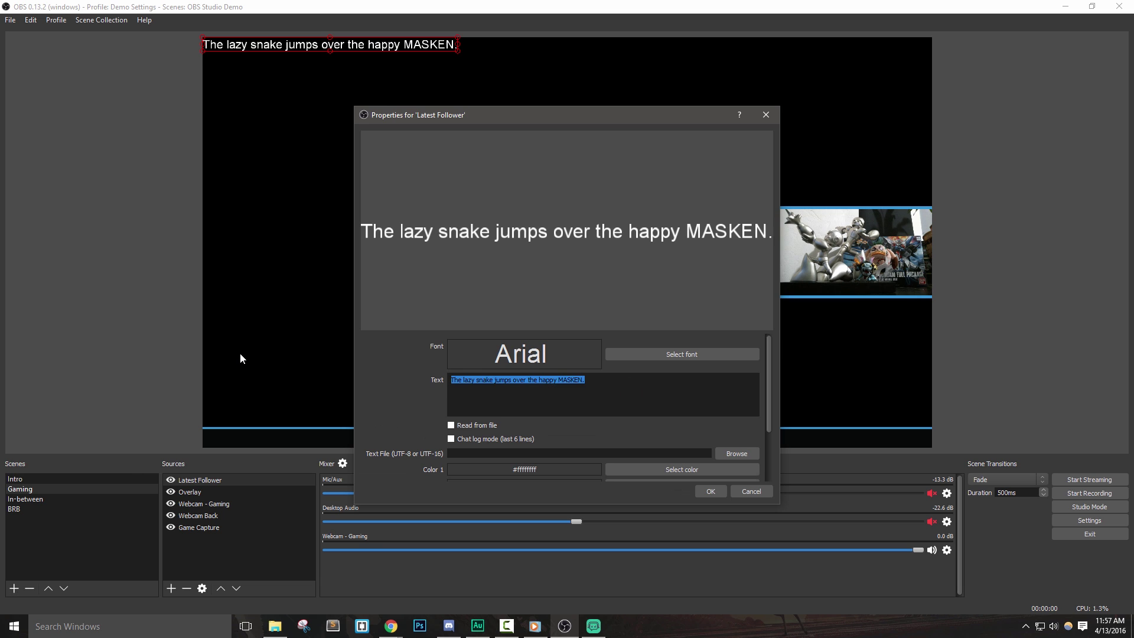
type("NerdOrName")
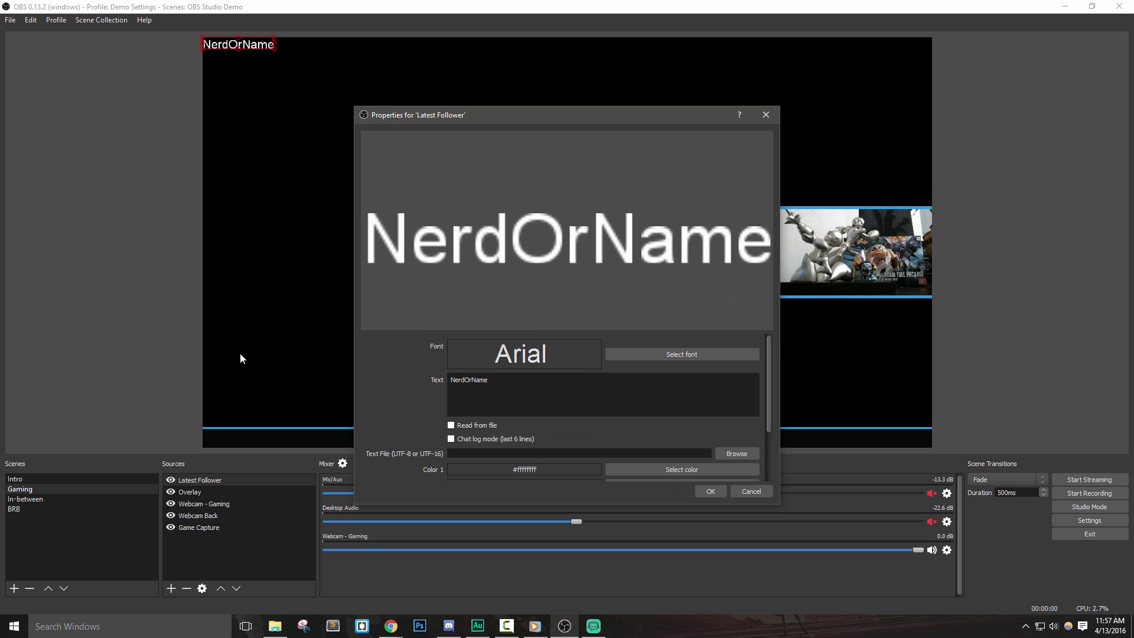
Set its font to Brandon Grotesque Medium 26 and place it under the LATEST FOLLOWER label
left_click(690, 354)
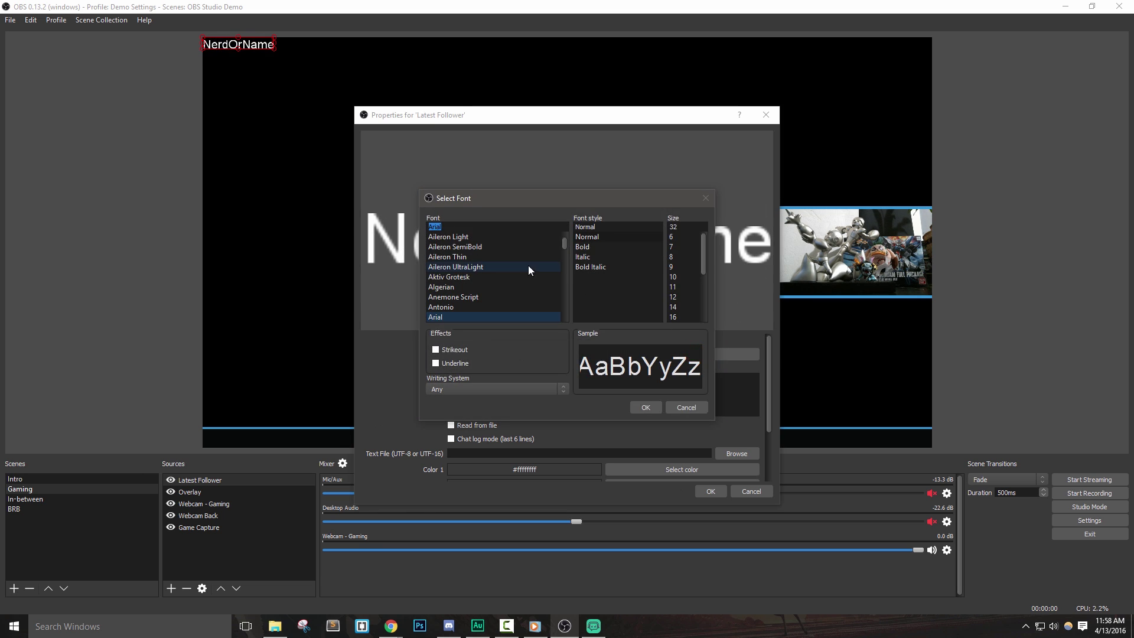
scroll(484, 298, "down", 8)
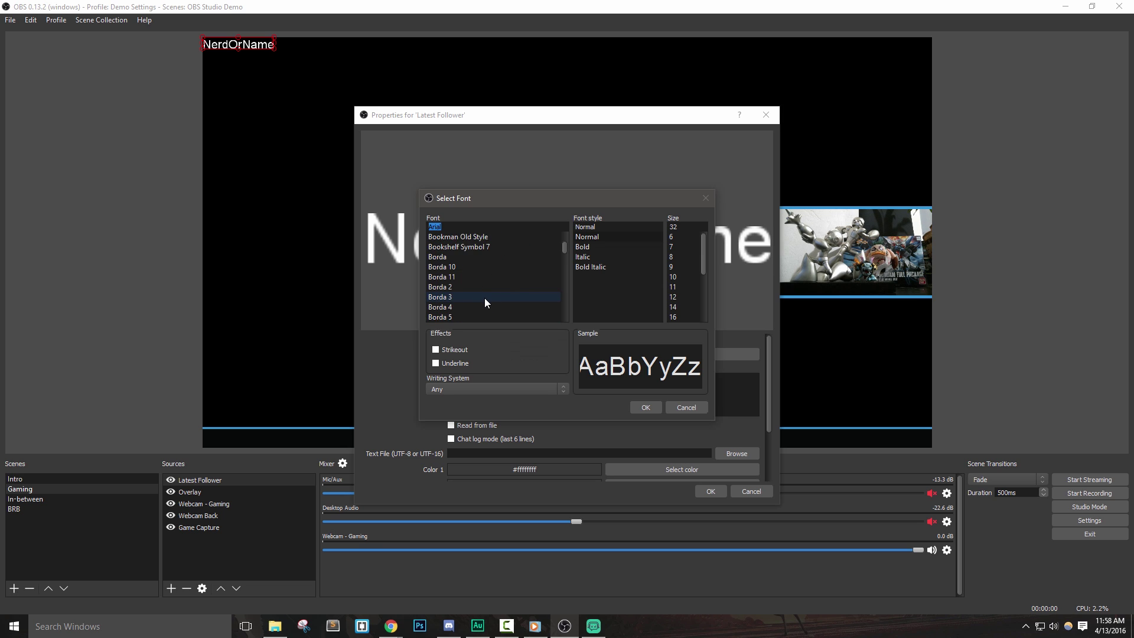
scroll(484, 297, "down", 1)
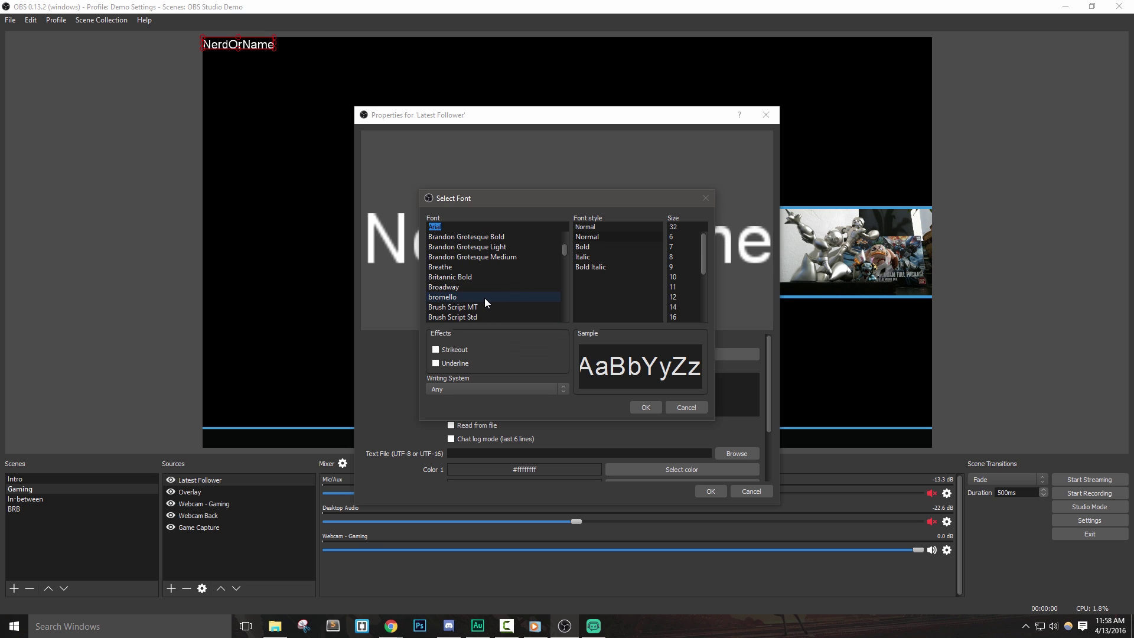
left_click(506, 255)
scroll(681, 303, "down", 1)
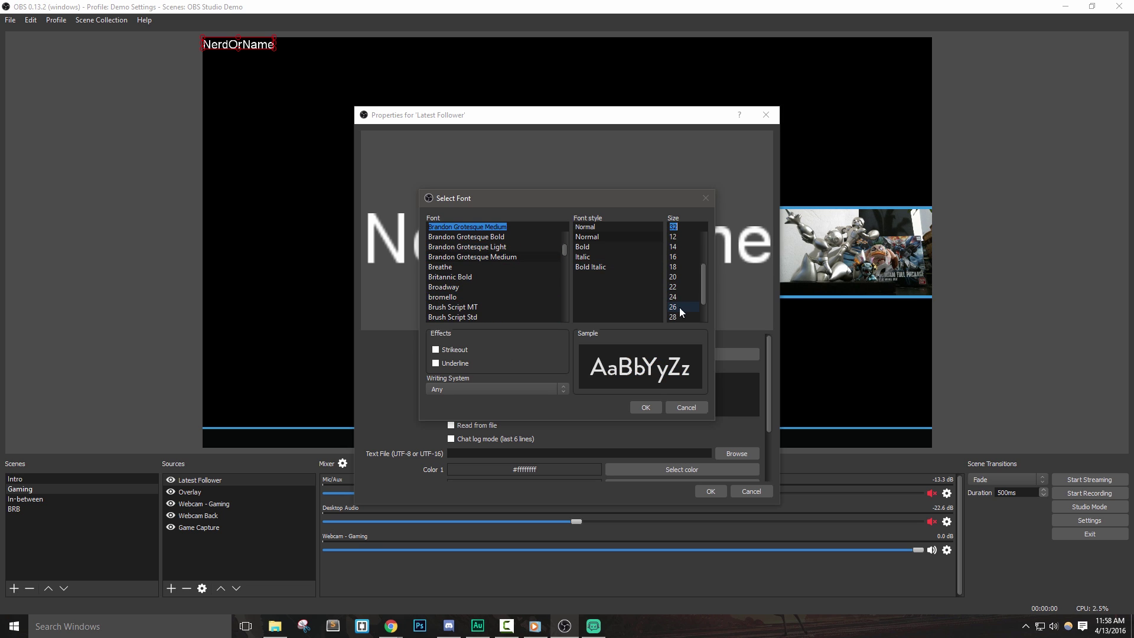
left_click(679, 307)
left_click(645, 407)
left_click(711, 493)
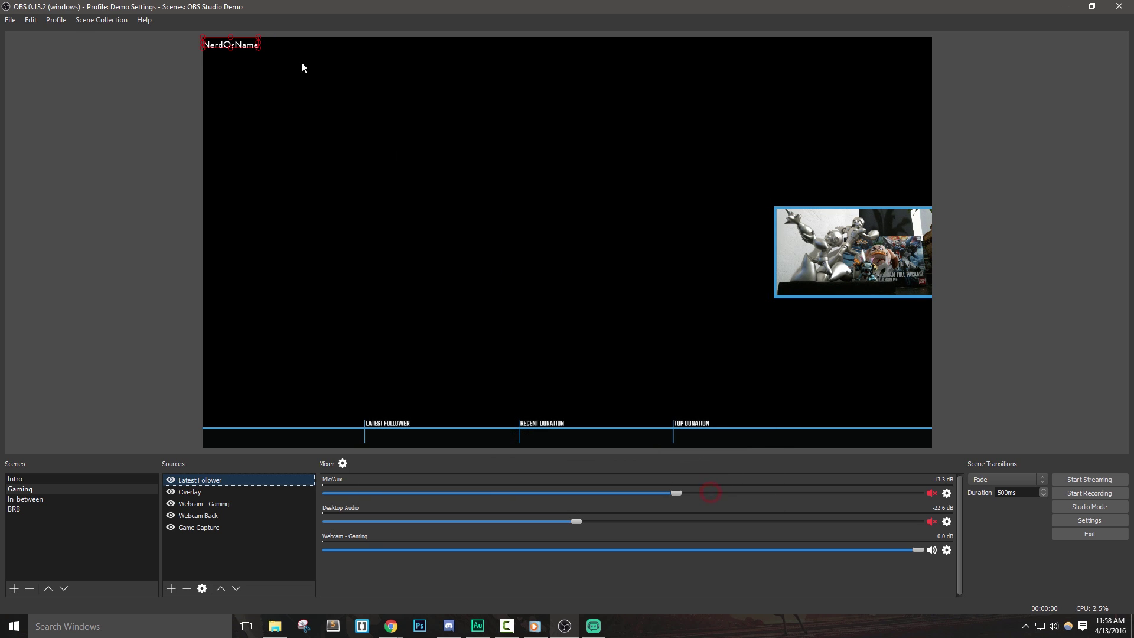
left_click_drag(245, 47, 409, 438)
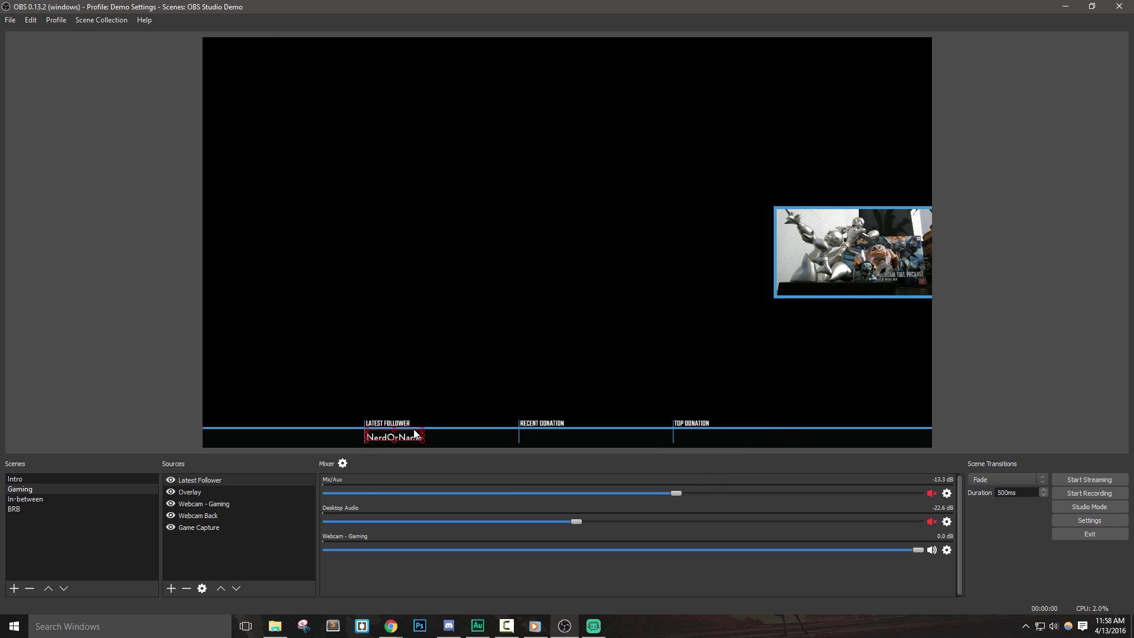
left_click(116, 352)
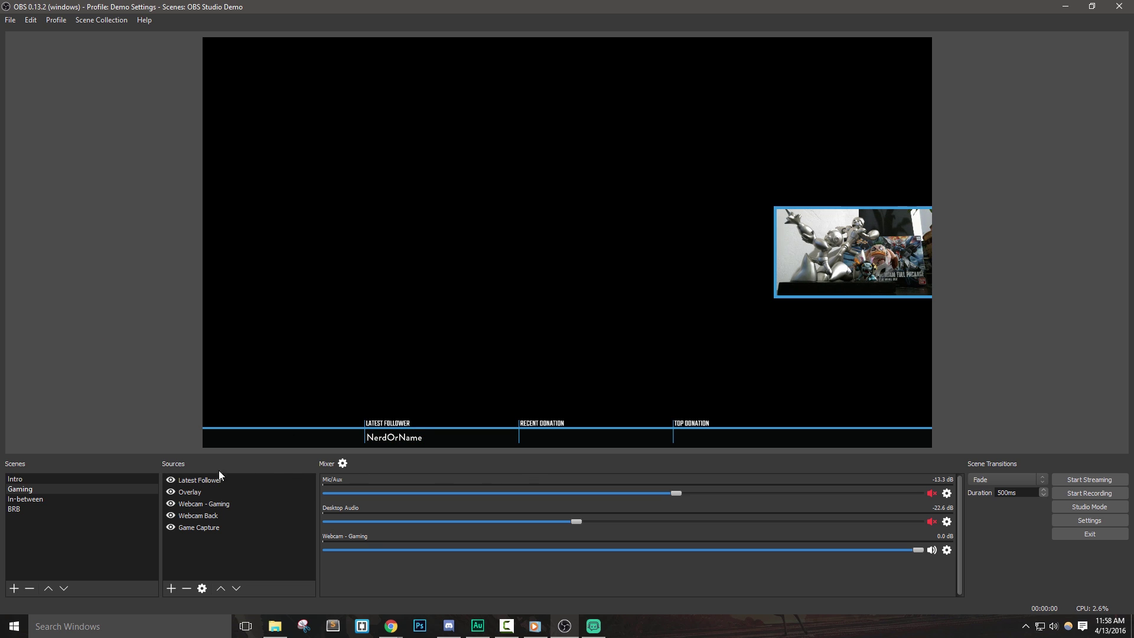
Open the Latest Follower source's properties and enable Read from file
left_click(200, 480)
right_click(200, 480)
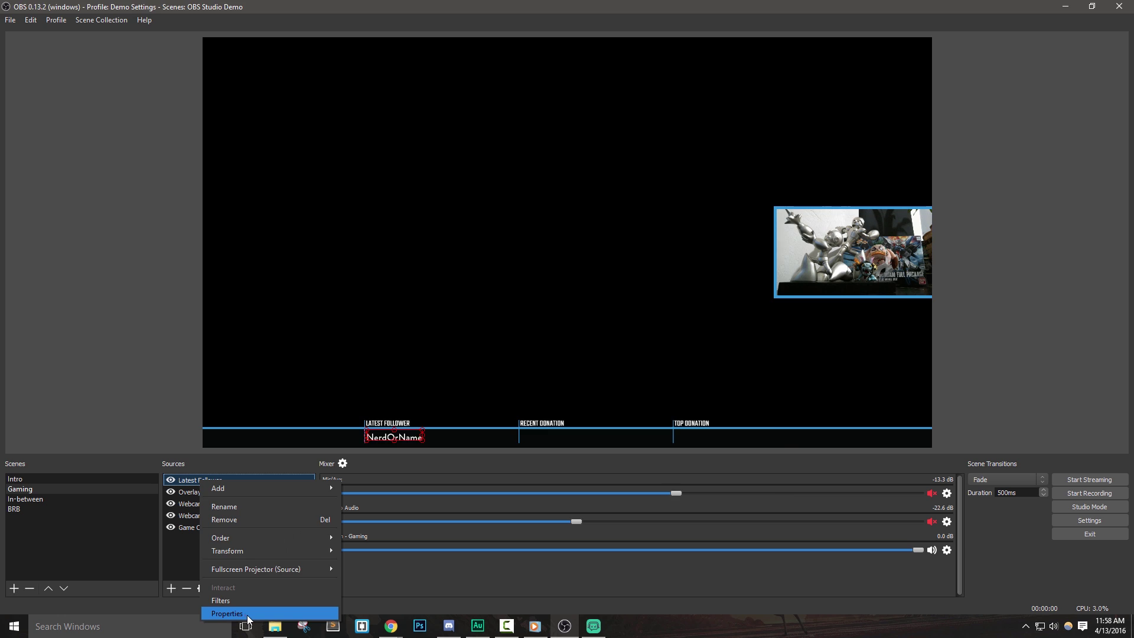
left_click(247, 615)
left_click(466, 426)
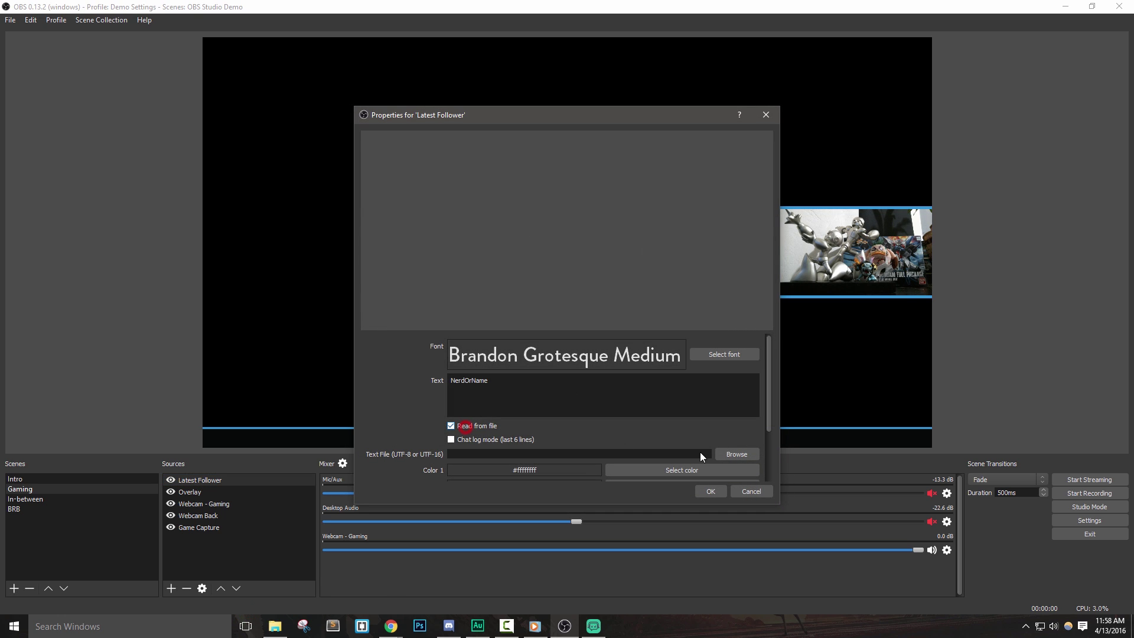
Select Alerts\most_recent_follower.txt as the text file and apply the settings
left_click(736, 454)
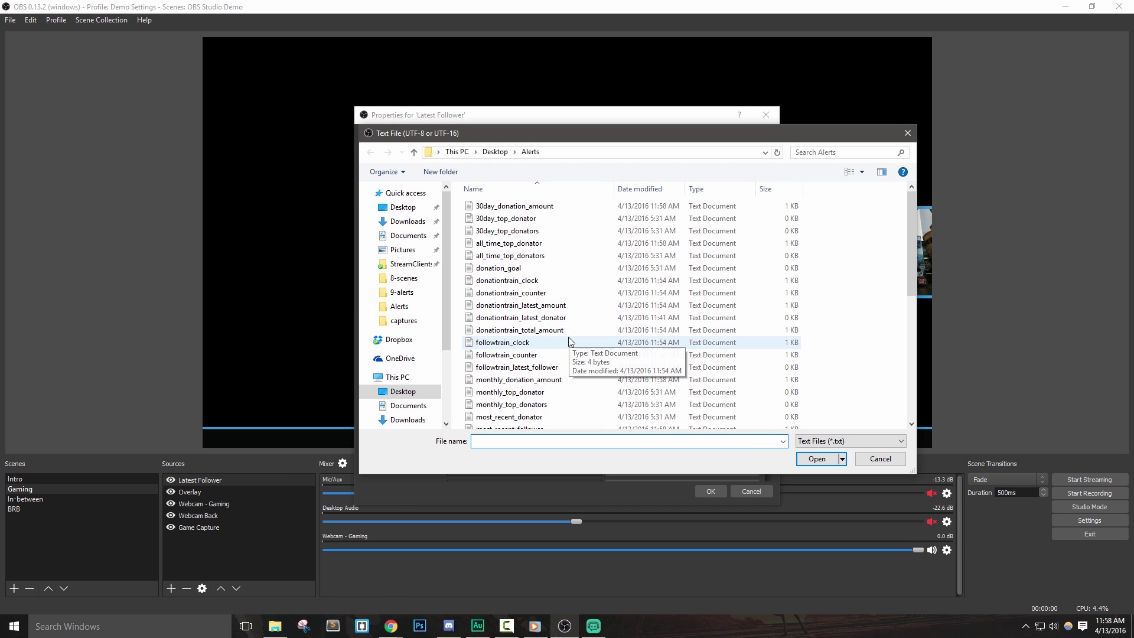
left_click(529, 152)
scroll(496, 307, "down", 4)
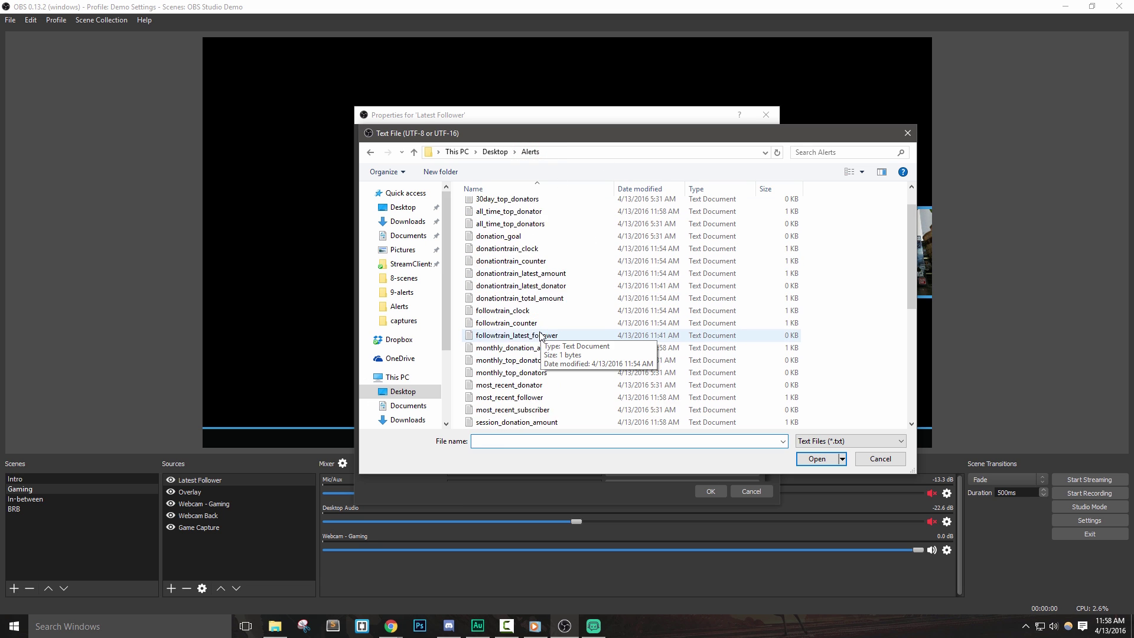
scroll(540, 334, "down", 3)
scroll(539, 342, "up", 4)
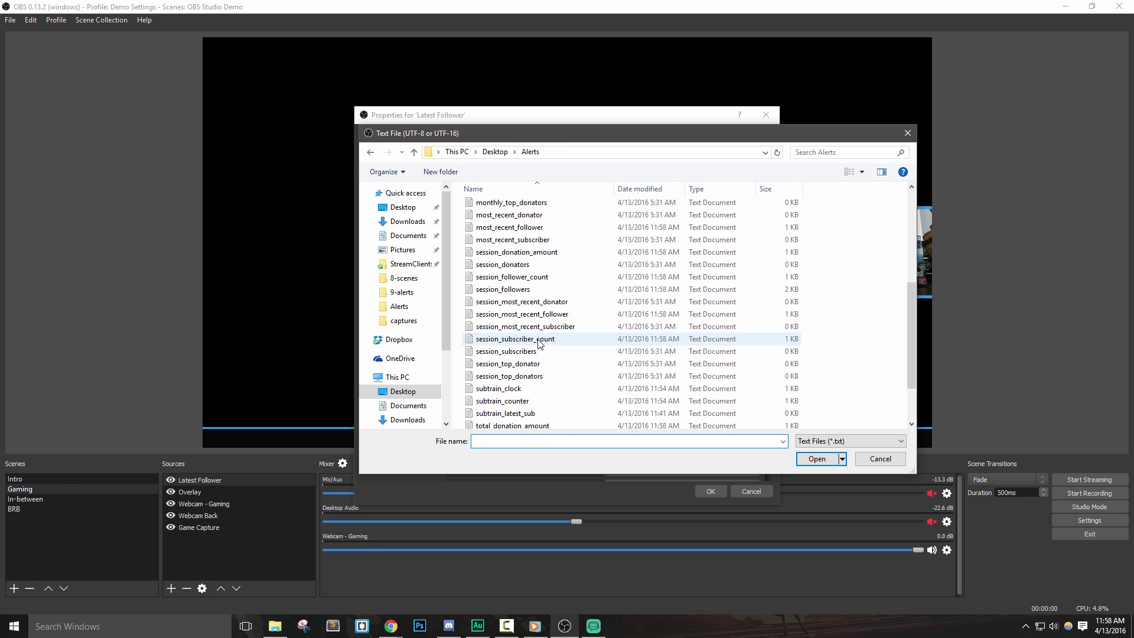
scroll(538, 352, "up", 2)
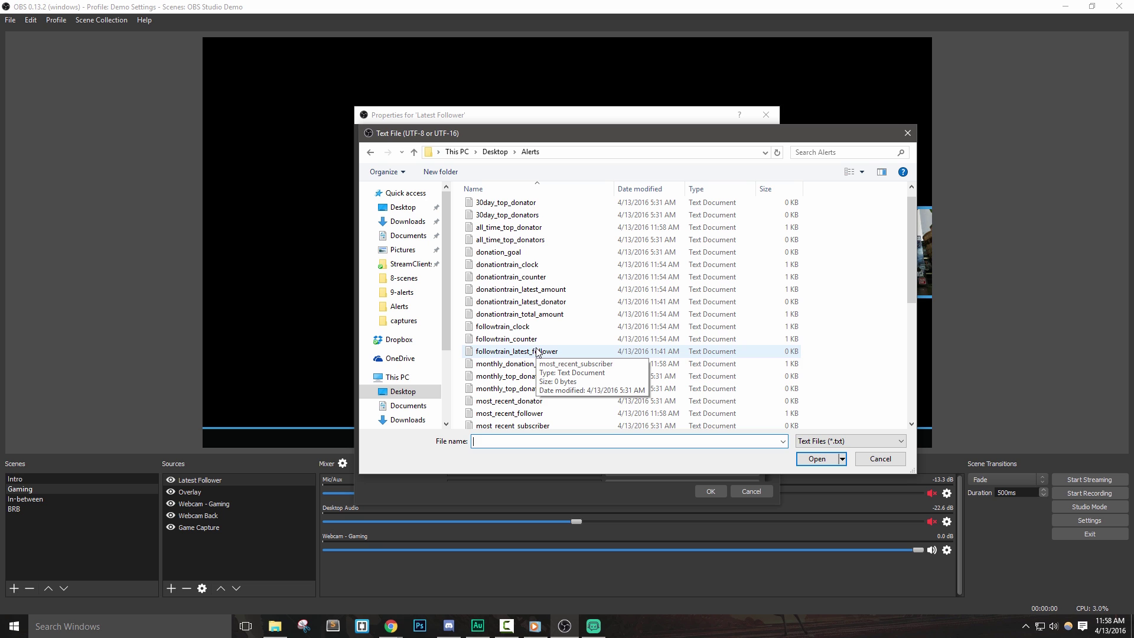
left_click(528, 413)
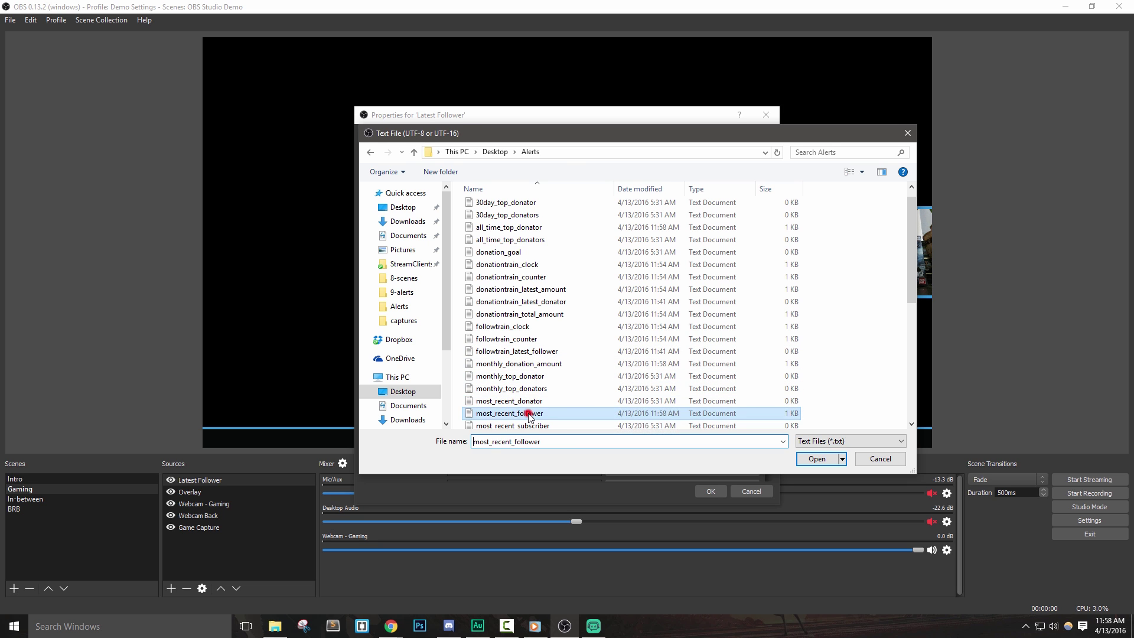
double_click(528, 413)
left_click_drag(571, 115, 804, 81)
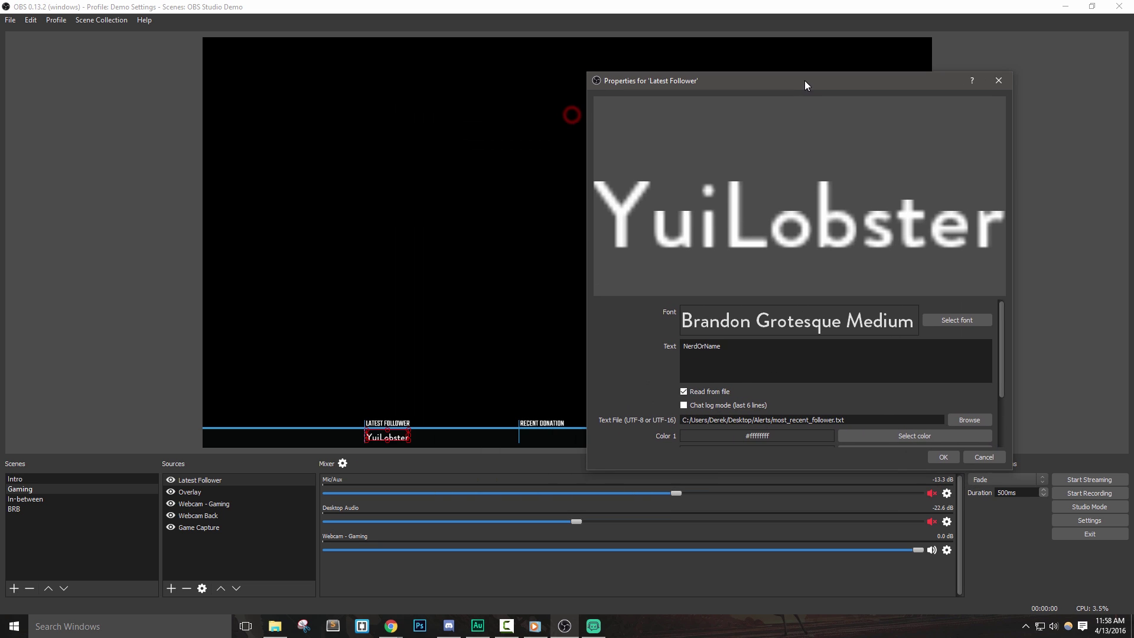
left_click(943, 456)
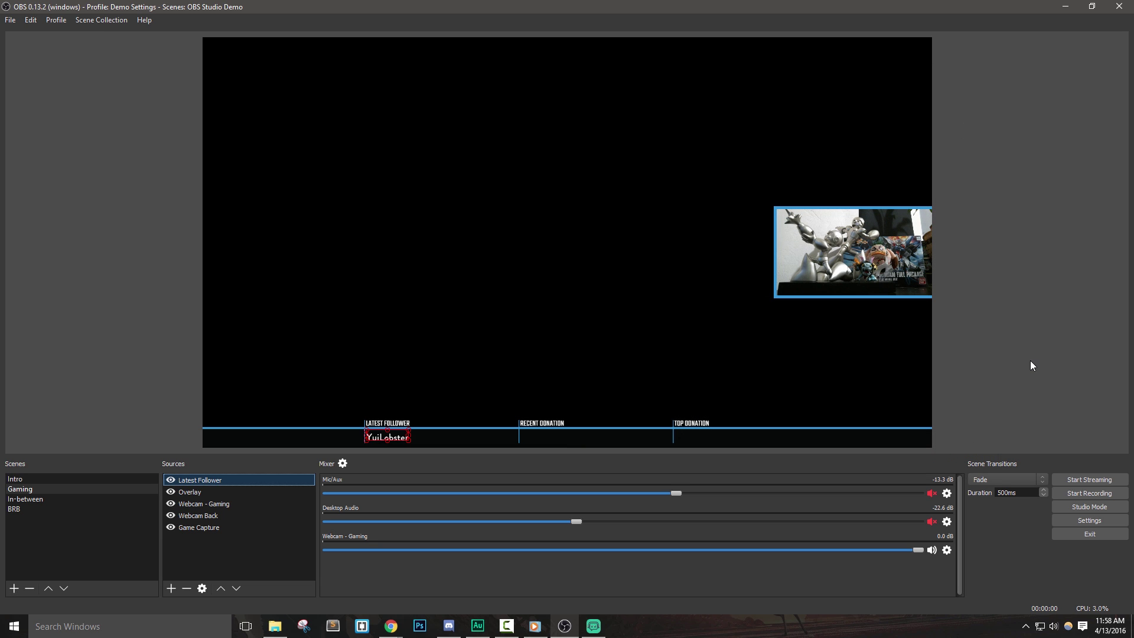
Point the Latest Follower text source at session_followers.txt so follower names appear
left_click(580, 442)
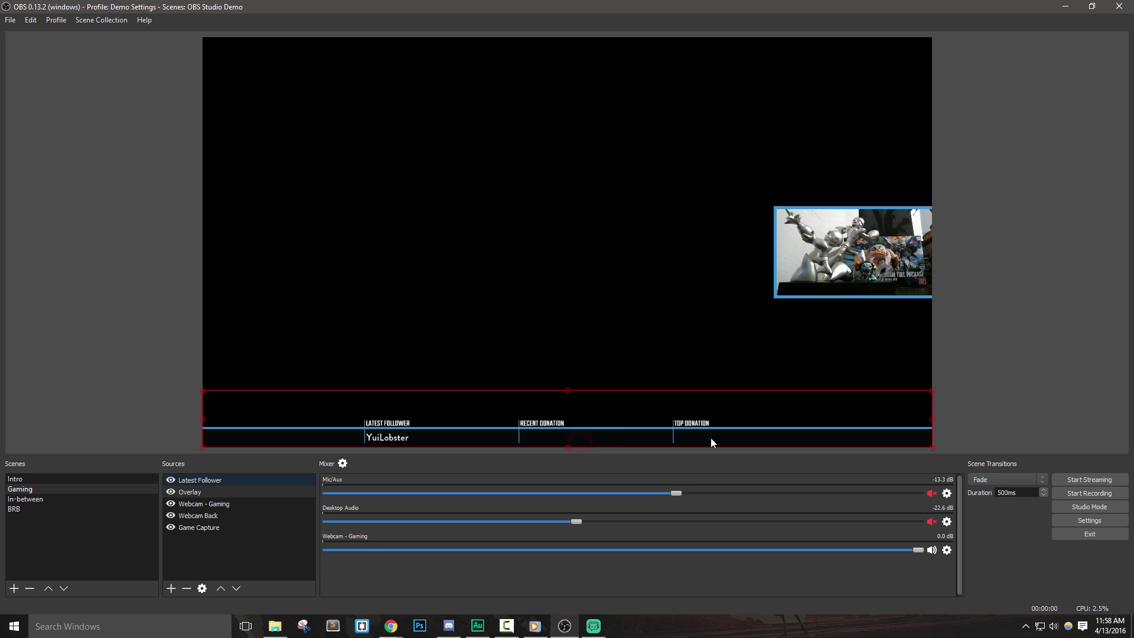
left_click(82, 352)
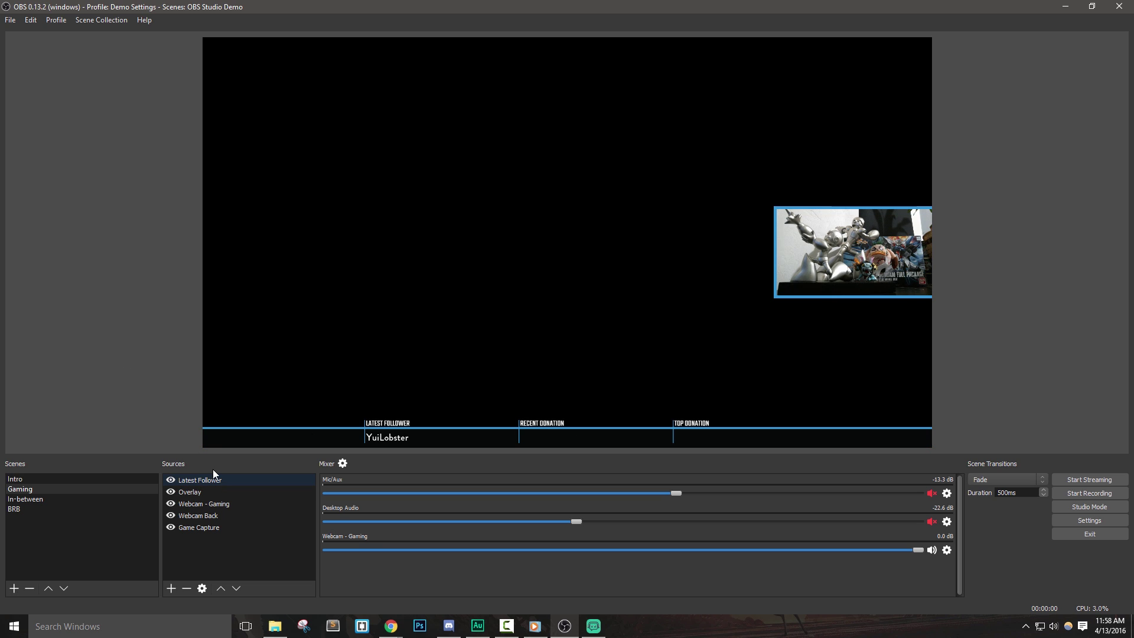
left_click(257, 480)
right_click(256, 480)
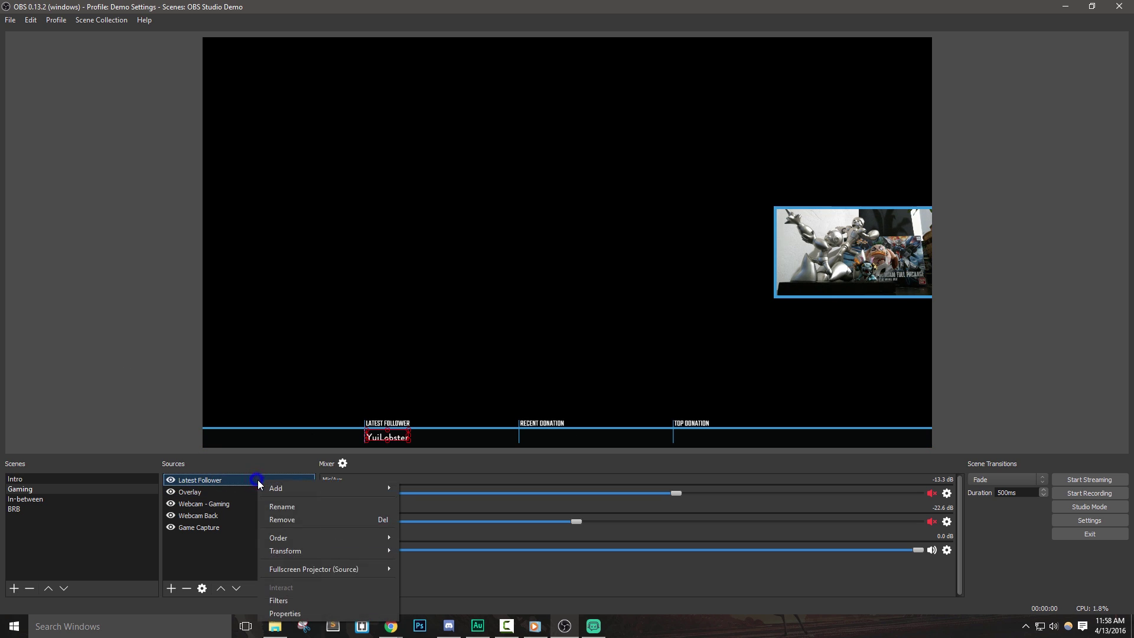
left_click(289, 613)
left_click(736, 453)
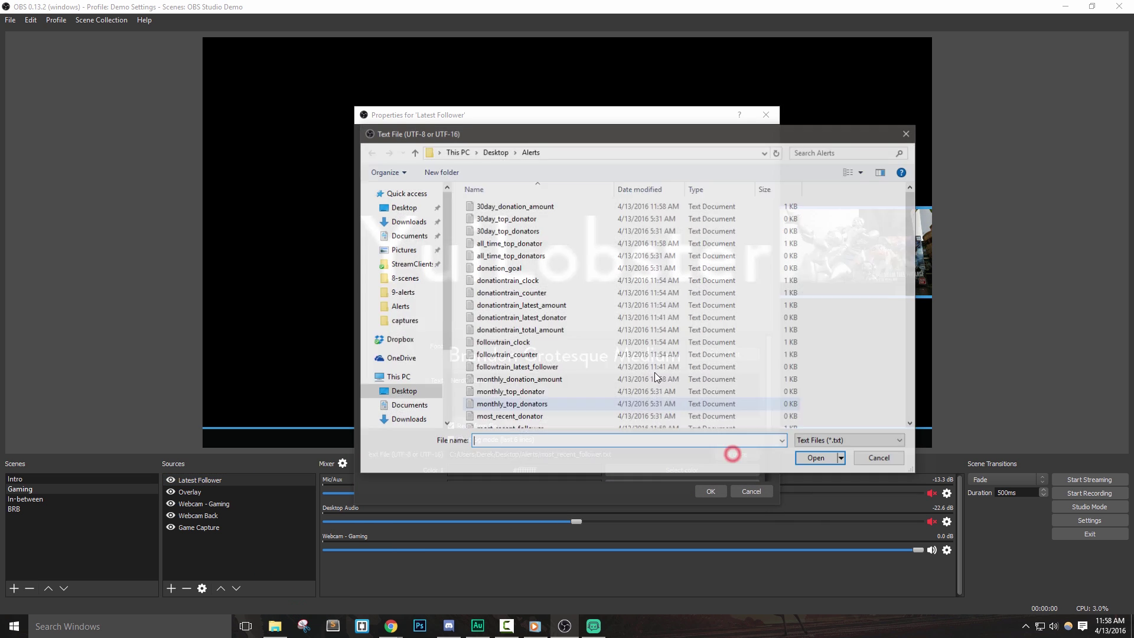
scroll(531, 372, "down", 5)
double_click(525, 385)
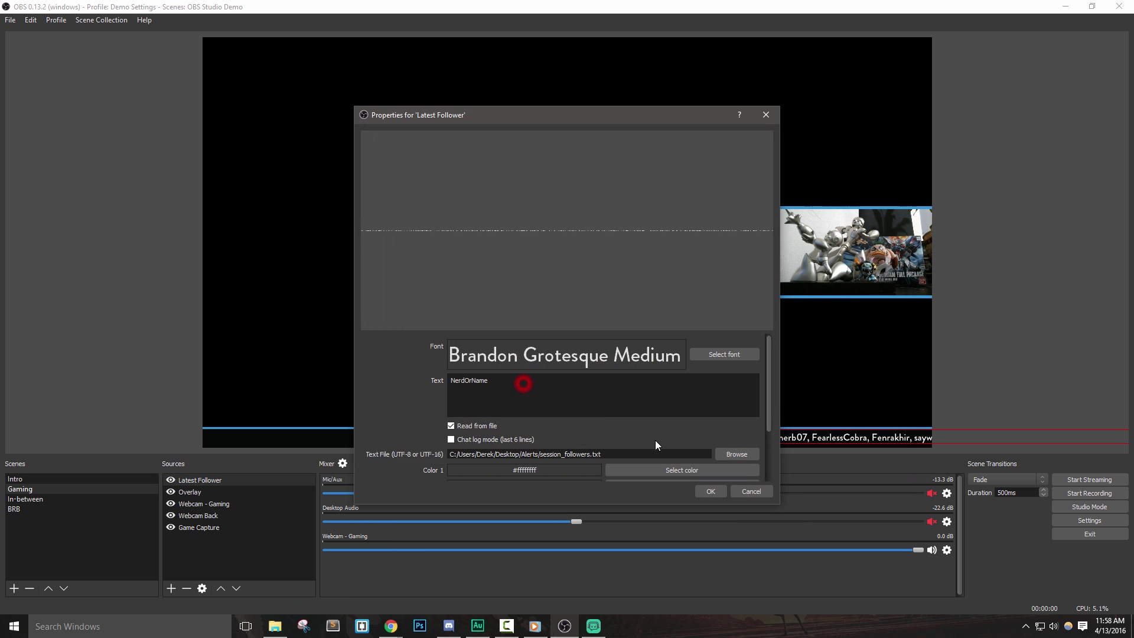
left_click(703, 492)
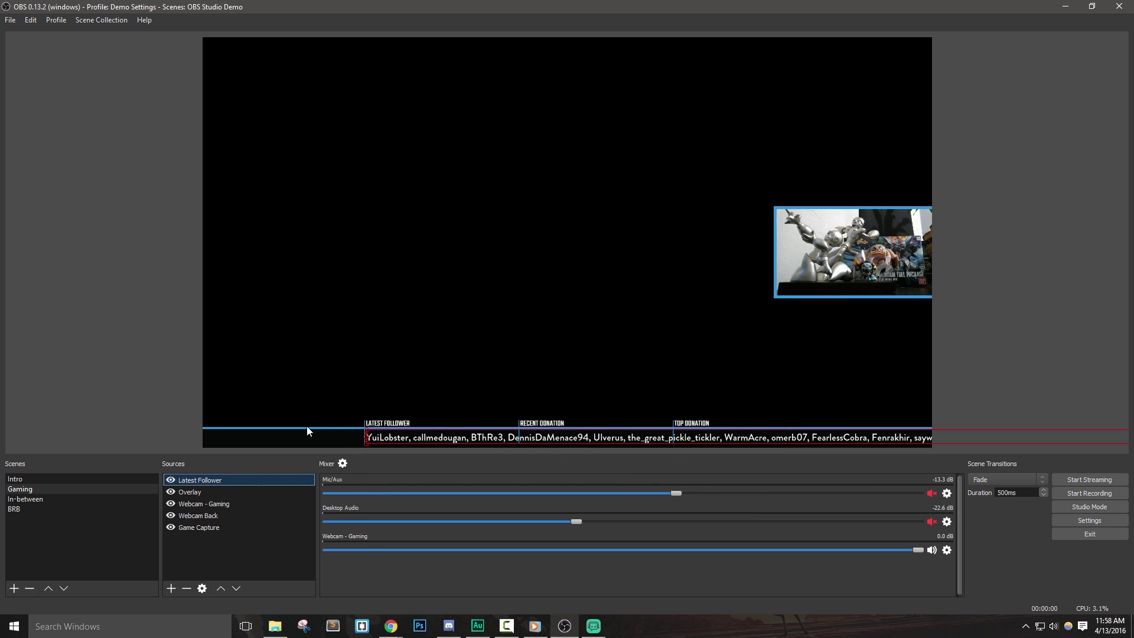
Open the StreamLabels file settings for the Session Followers (Max 100) label
left_click(594, 625)
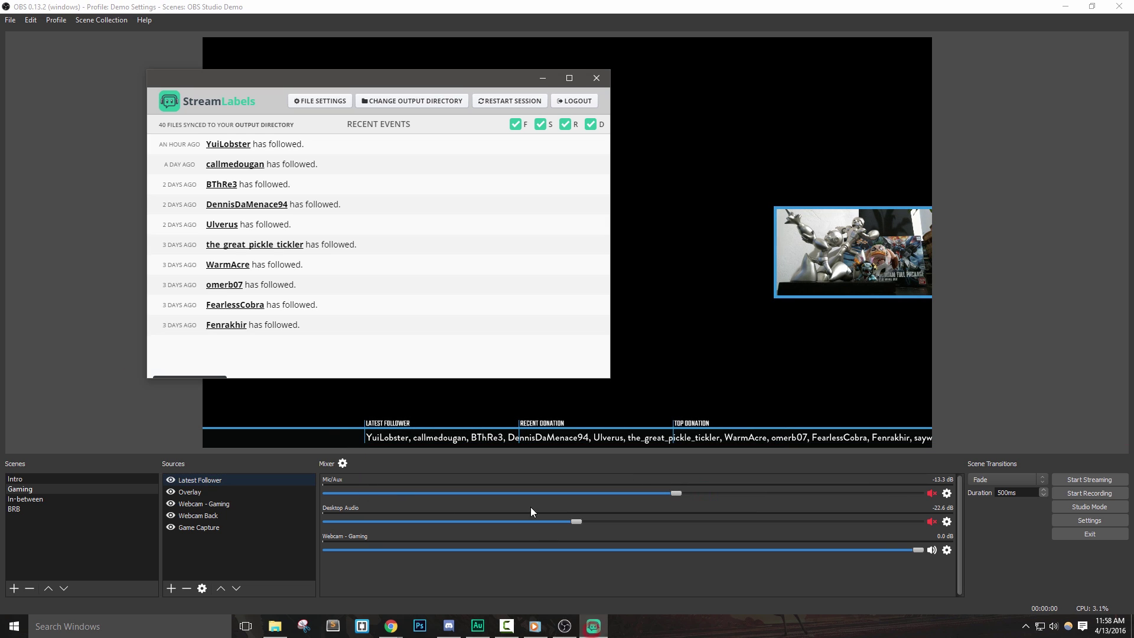
left_click(329, 103)
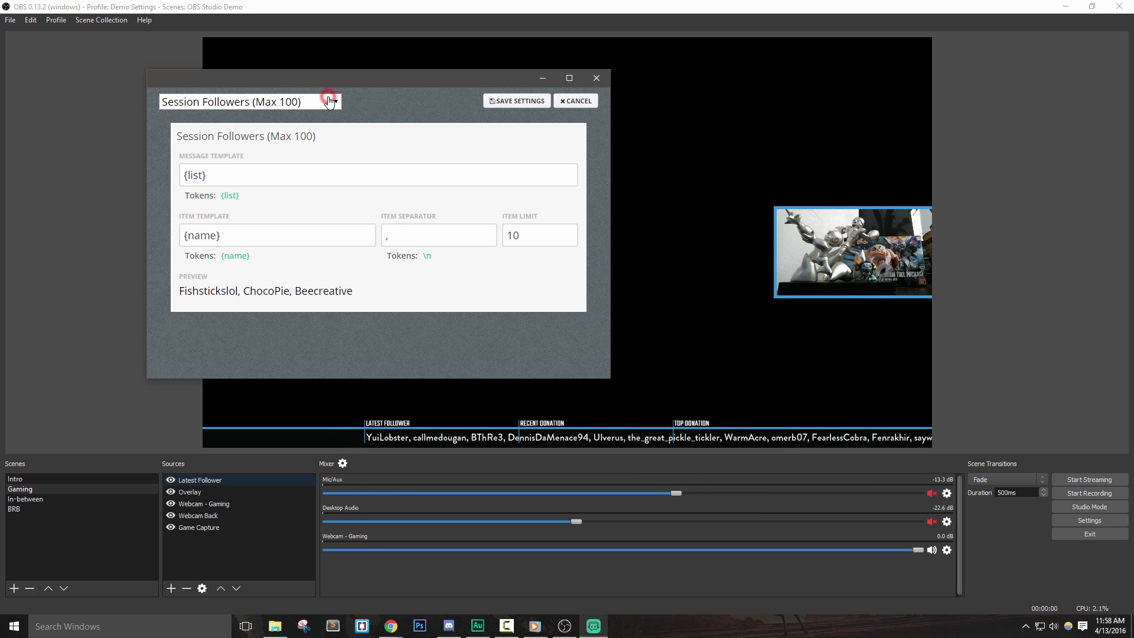
left_click(280, 101)
scroll(245, 303, "down", 5)
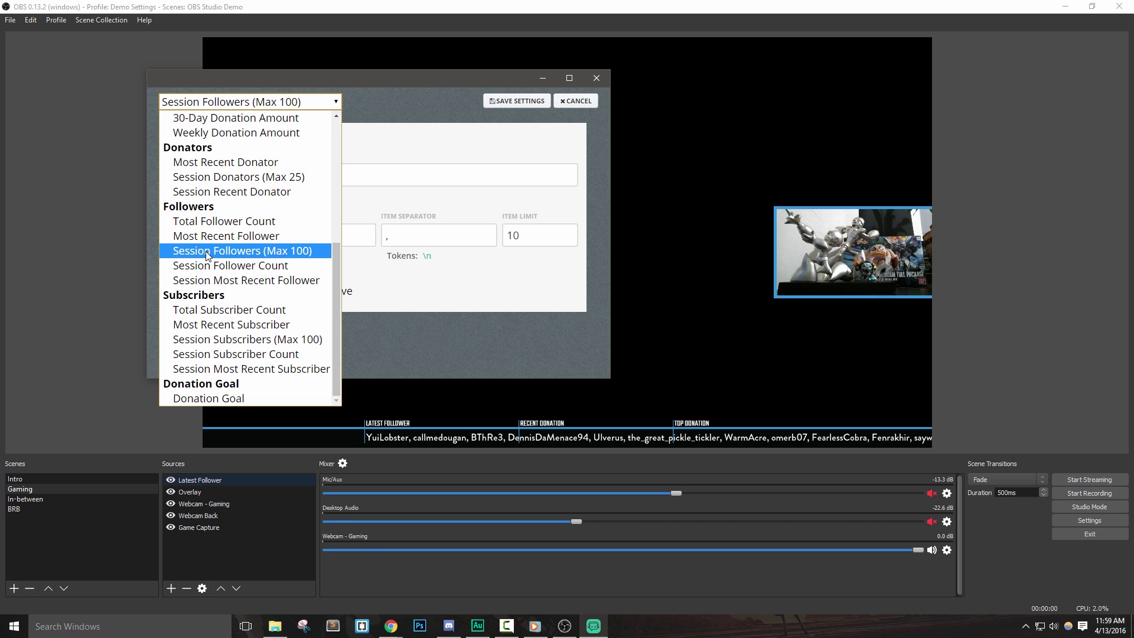
left_click(246, 253)
Try 'Recent Followers' and 'Each Name' prefixes in the message and item templates
left_click(183, 175)
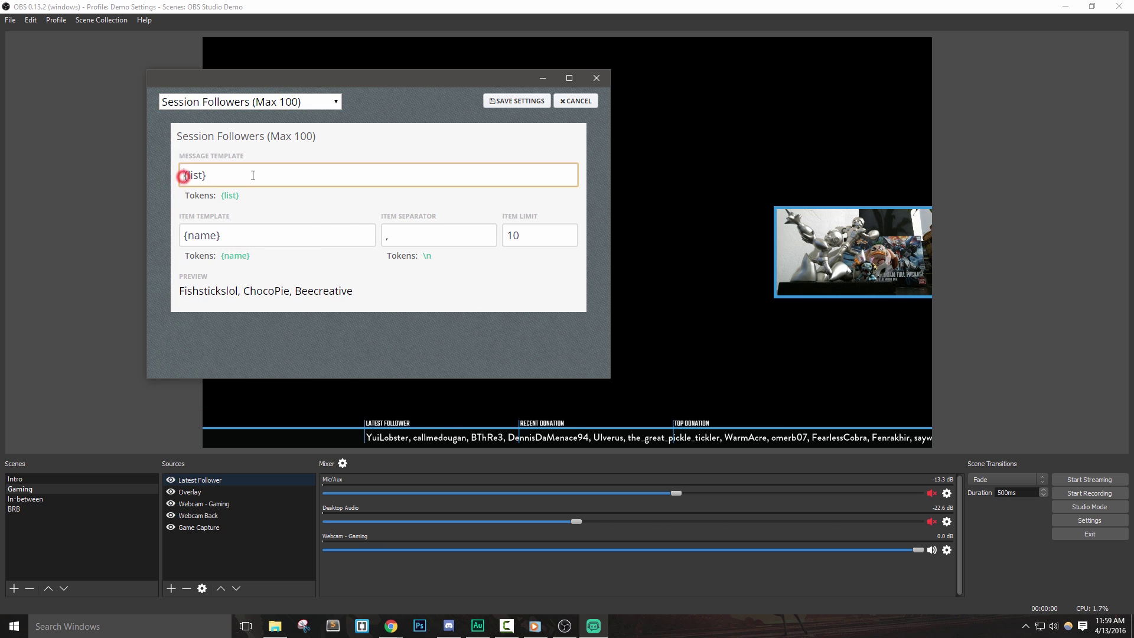
type("Recent Foll")
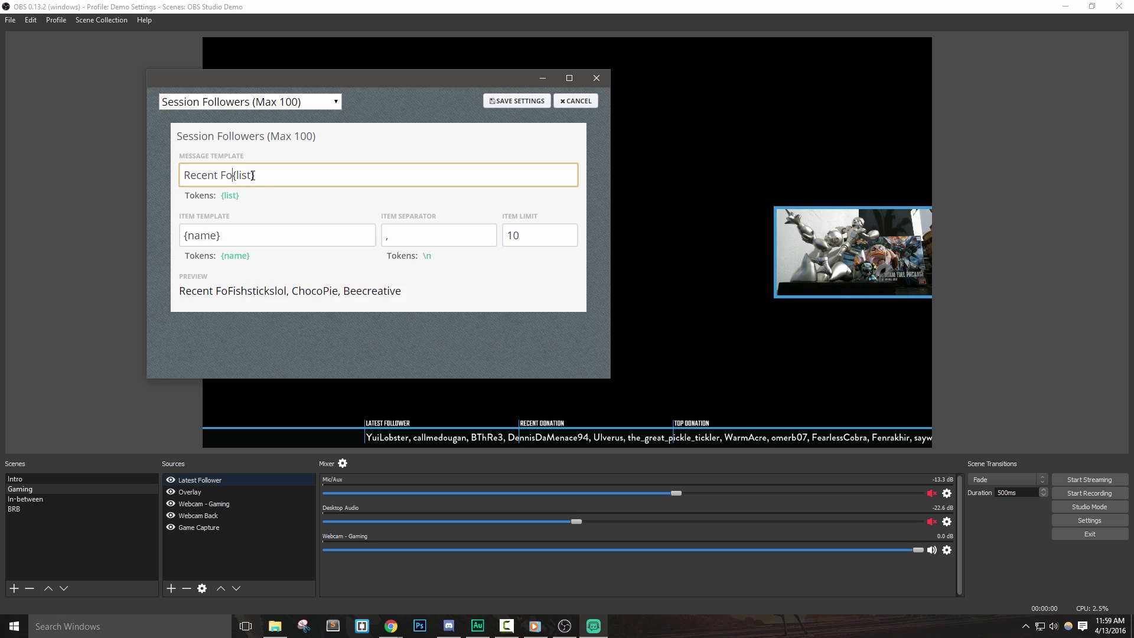
type("owers")
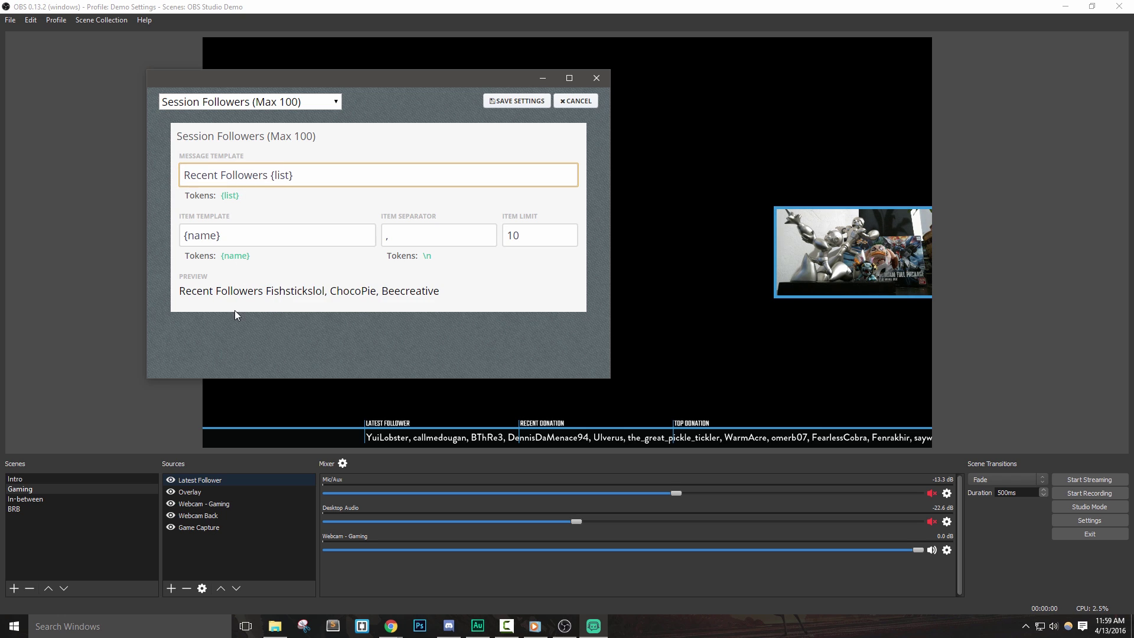
left_click(233, 301)
left_click(183, 235)
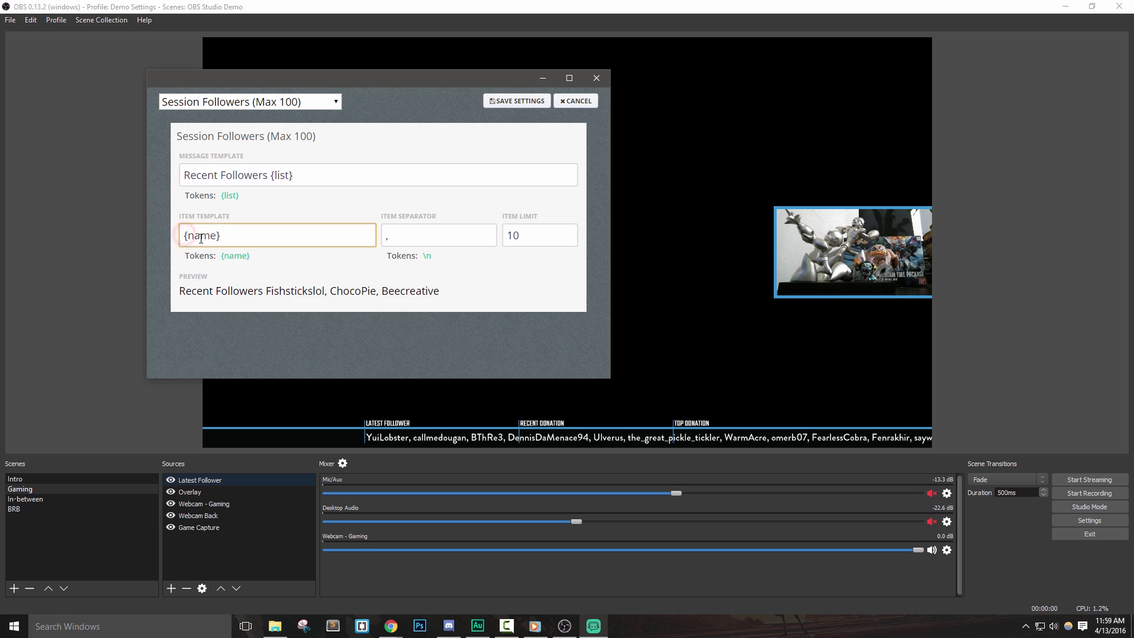
type("Each Name")
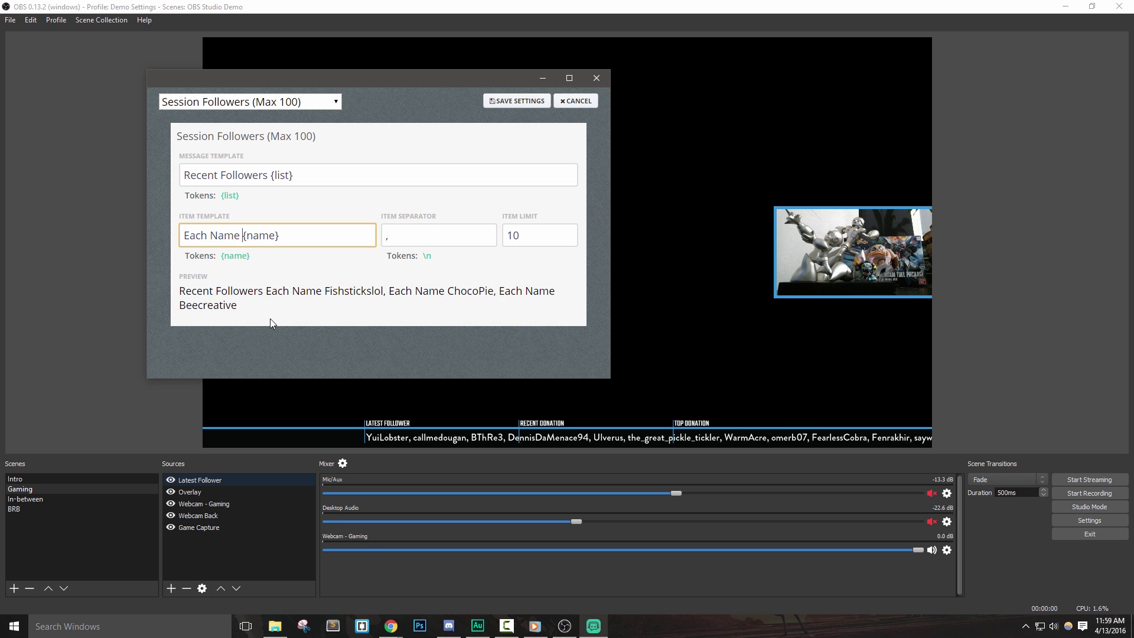
left_click(284, 296)
left_click(414, 295)
left_click(519, 290)
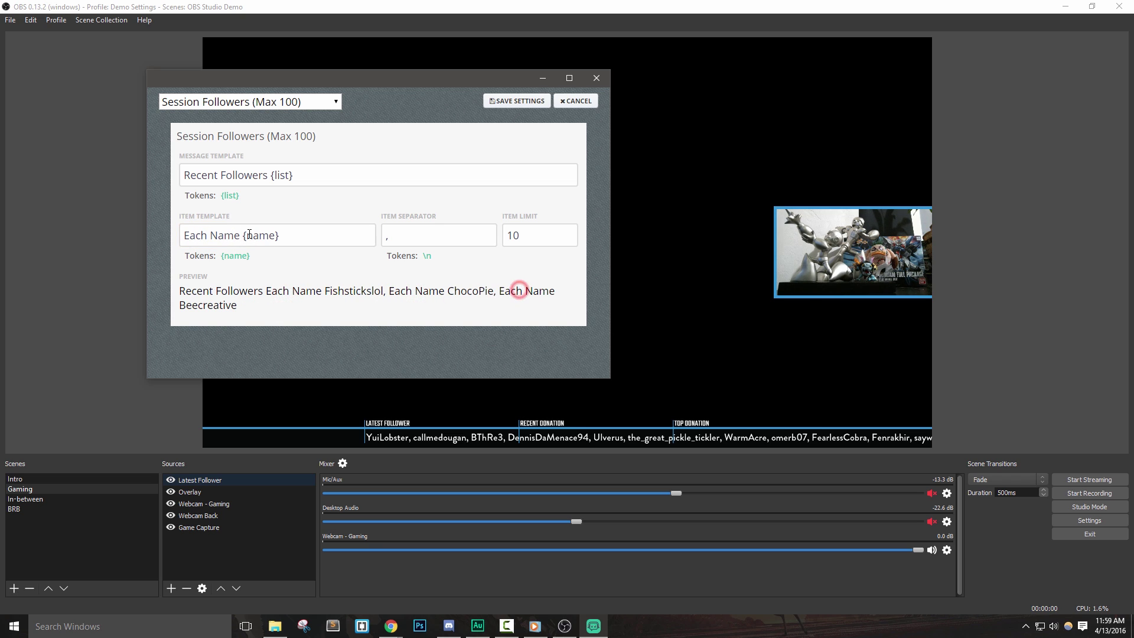
Remove both prefixes to keep plain {list} and {name} templates, and save the settings
left_click(413, 240)
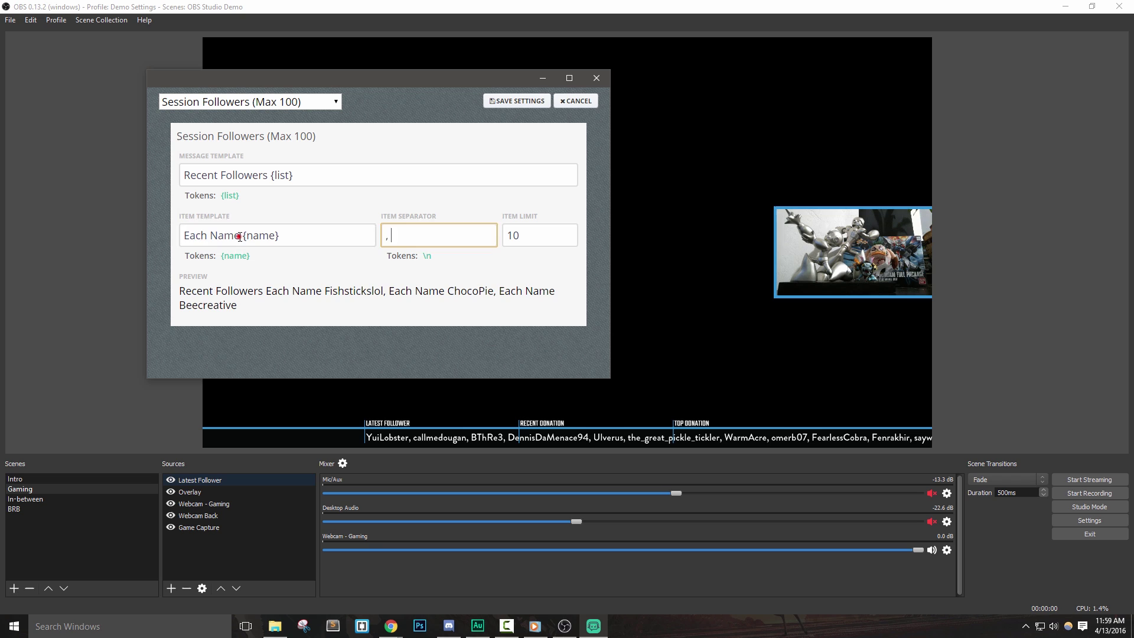
left_click_drag(239, 237, 21, 251)
key("BackSpace")
left_click(524, 235)
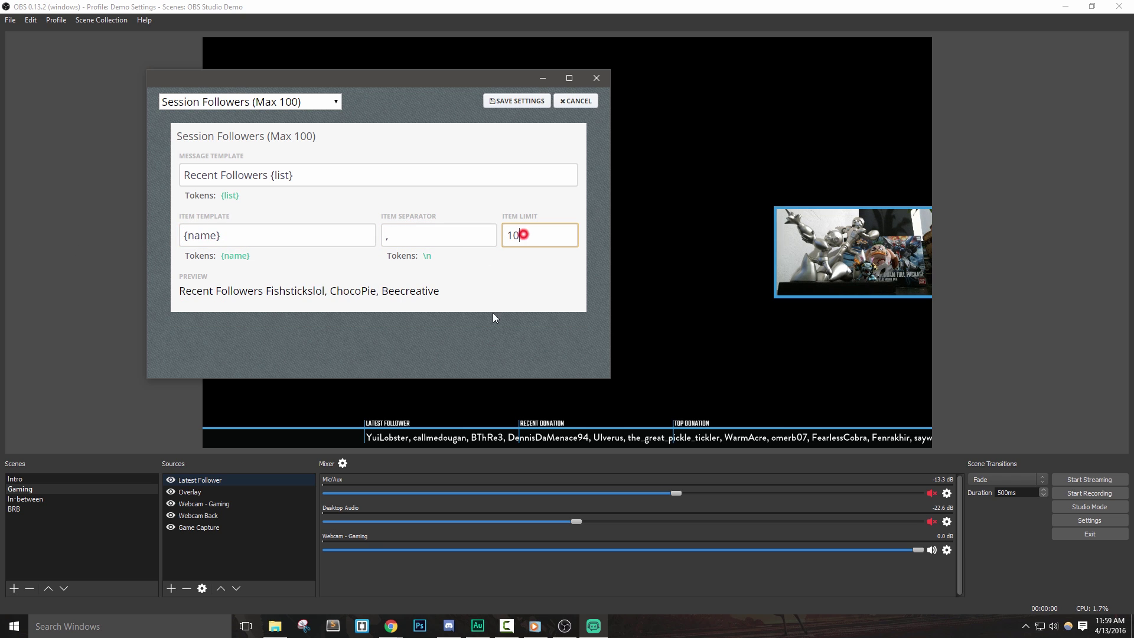
left_click_drag(271, 177, 180, 176)
key("BackSpace")
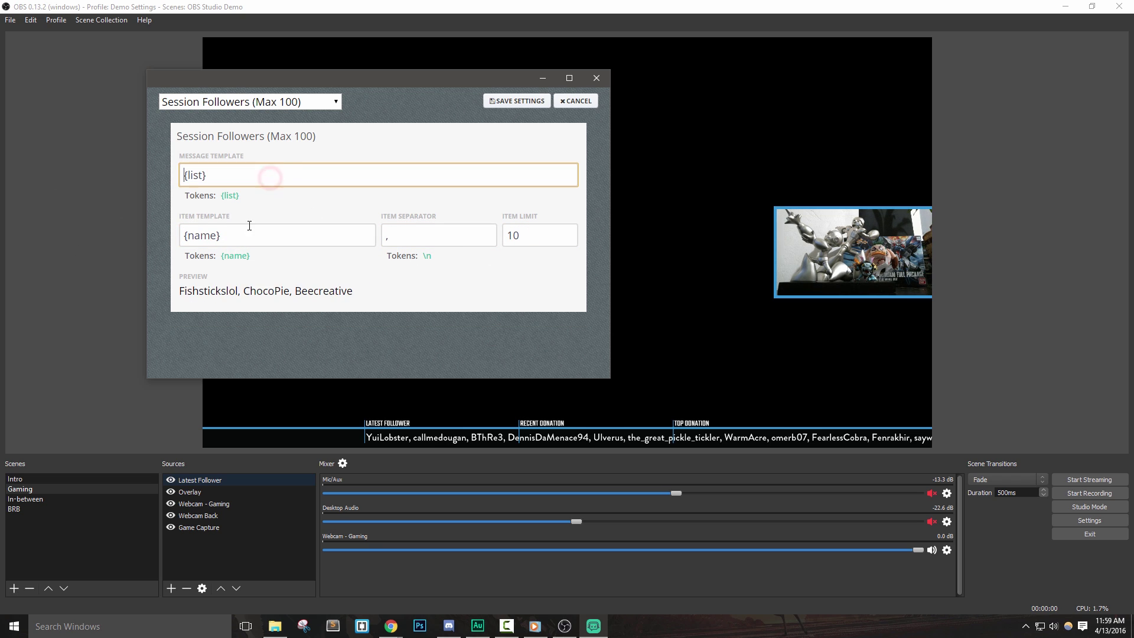
left_click(525, 101)
left_click(98, 264)
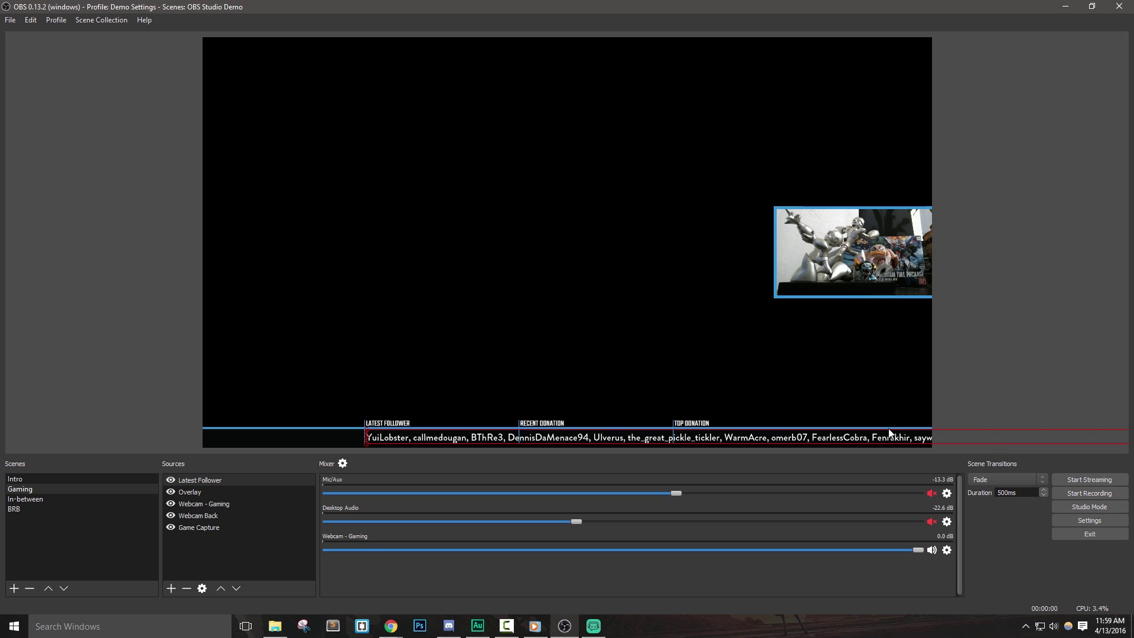
Add a Scroll filter to the Latest Follower text source
right_click(205, 479)
left_click(259, 598)
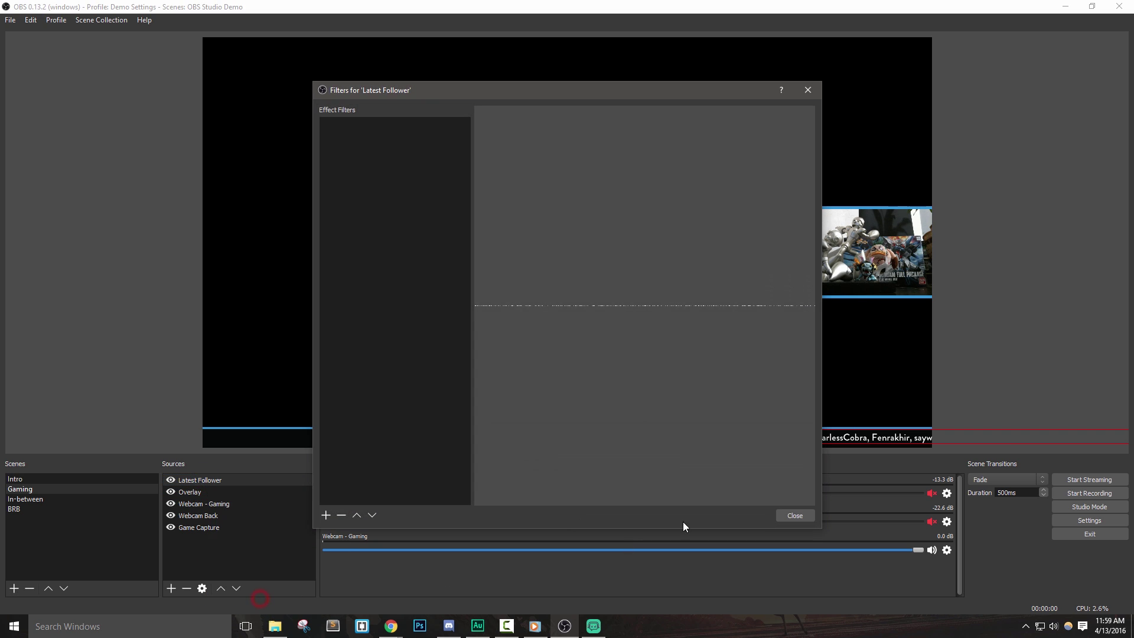
left_click(326, 515)
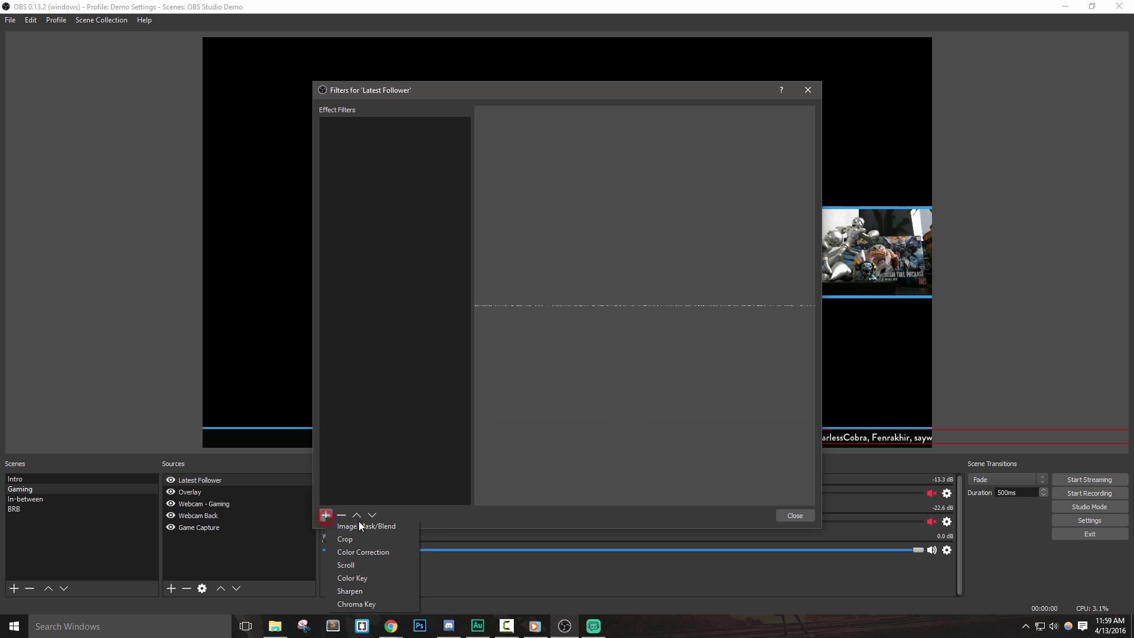
left_click(364, 563)
left_click(544, 329)
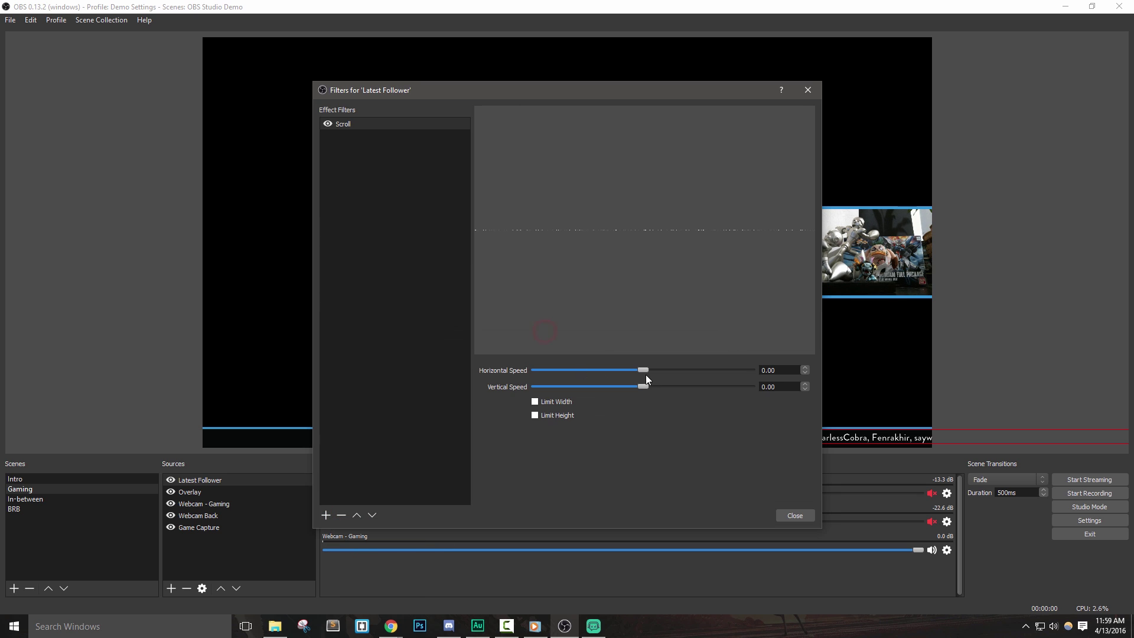
left_click_drag(606, 98, 808, 85)
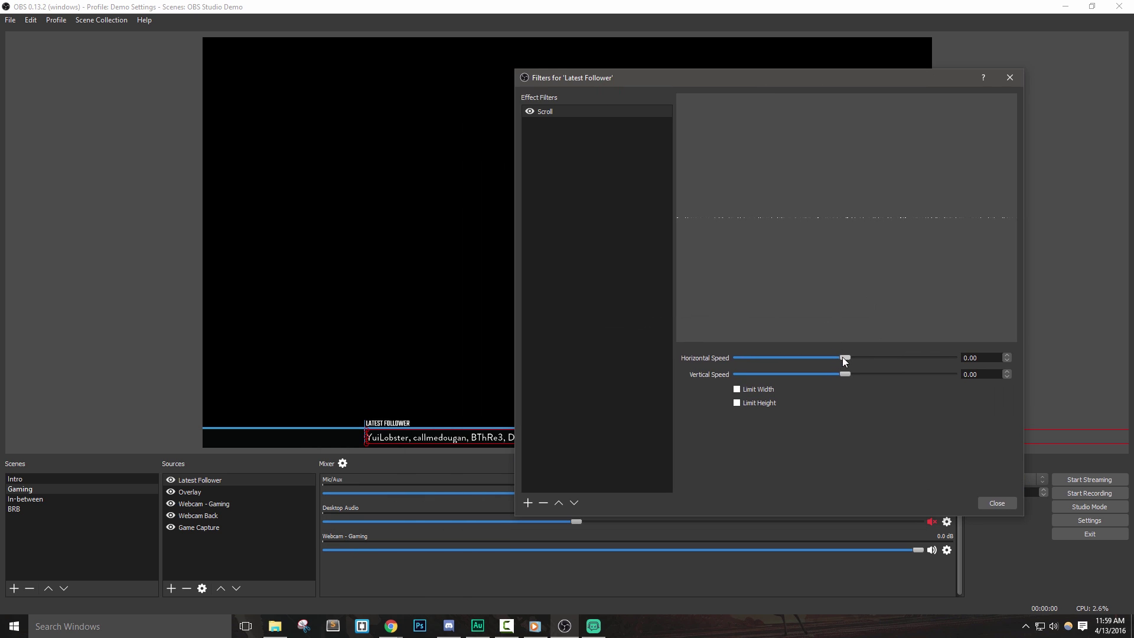
Set the scroll's horizontal speed to 22 and limit its width to 380
left_click_drag(843, 357, 850, 358)
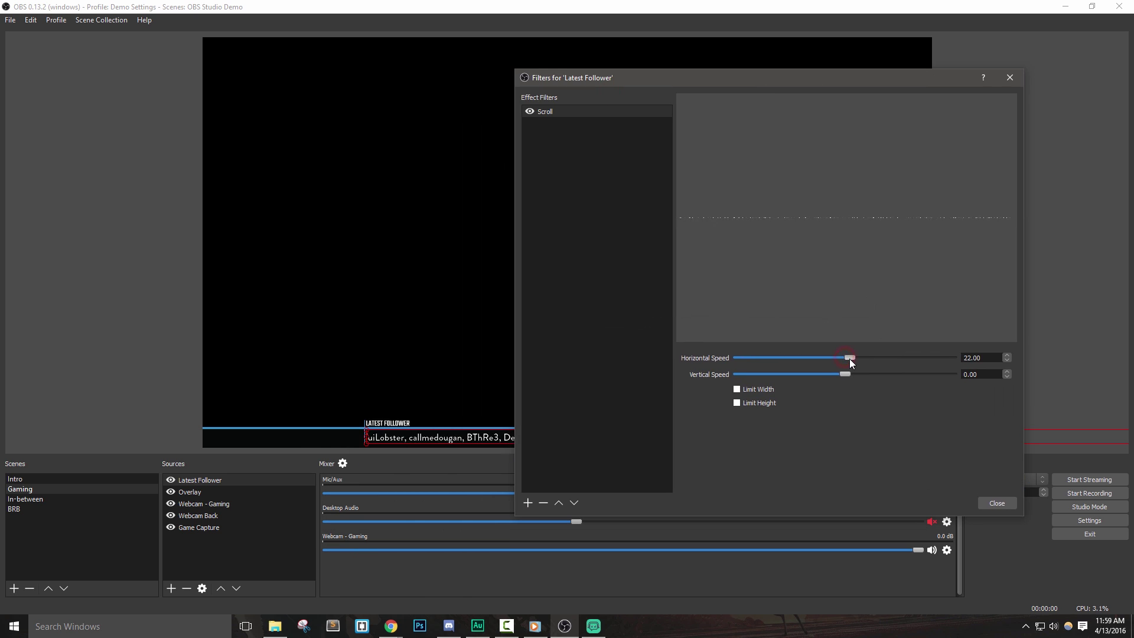
left_click(750, 390)
double_click(815, 401)
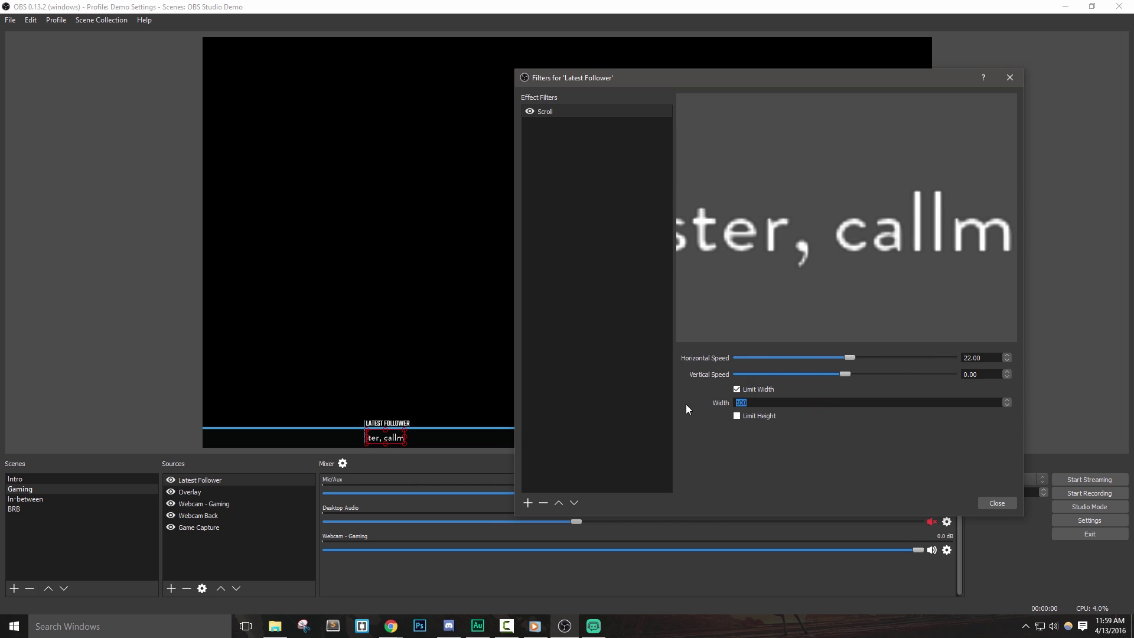
type("3")
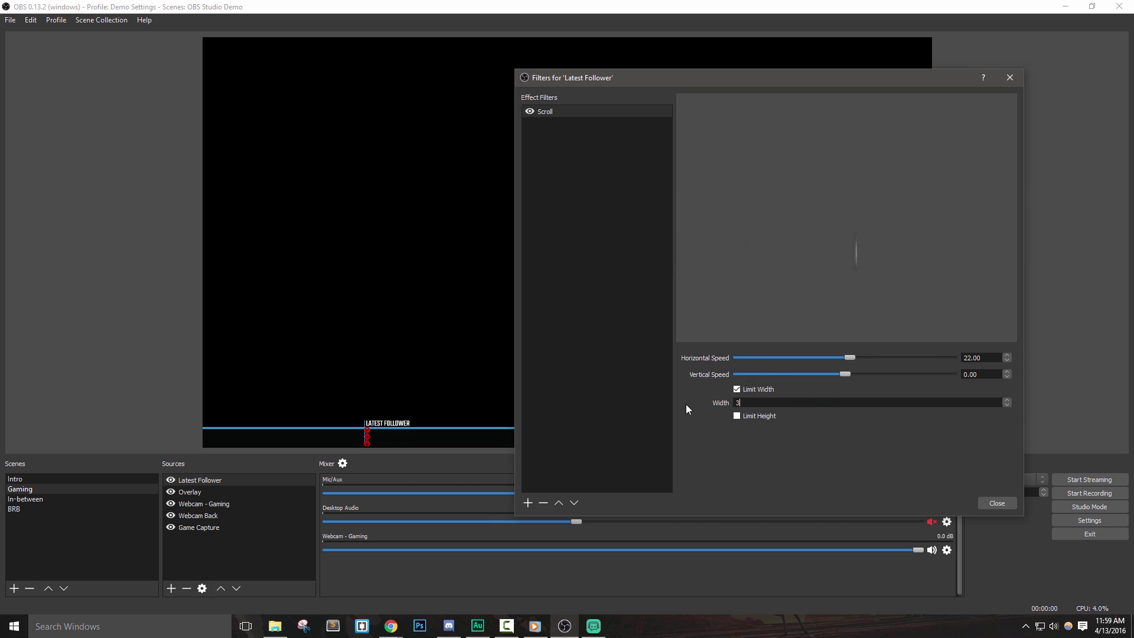
type("80")
left_click(994, 501)
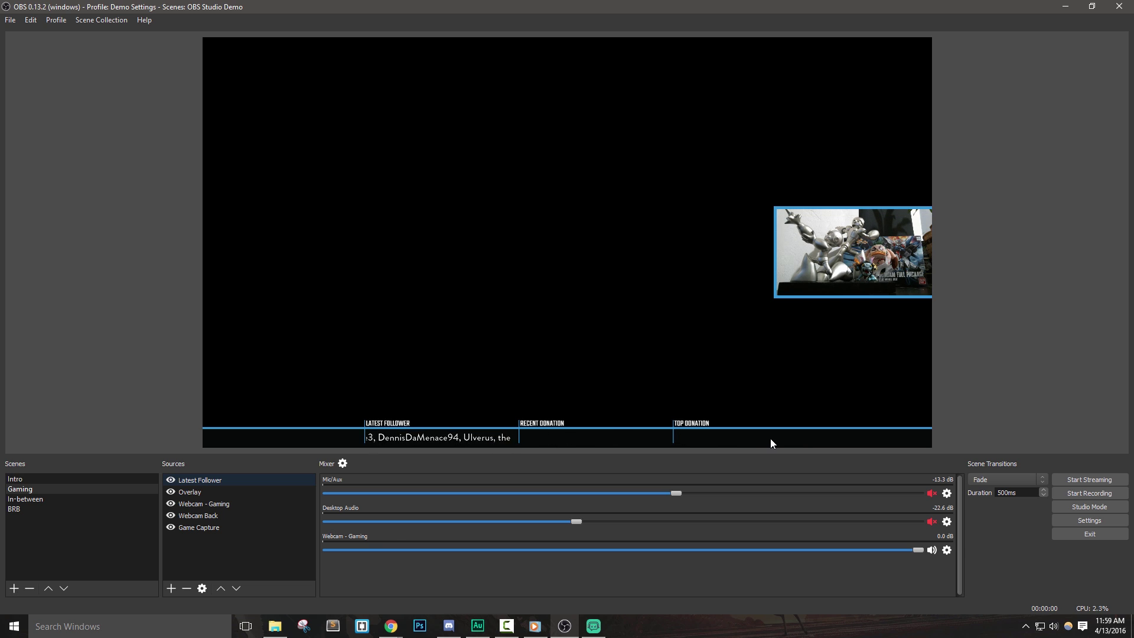
Switch to the In-between scene and select its full-canvas Int source
left_click(259, 553)
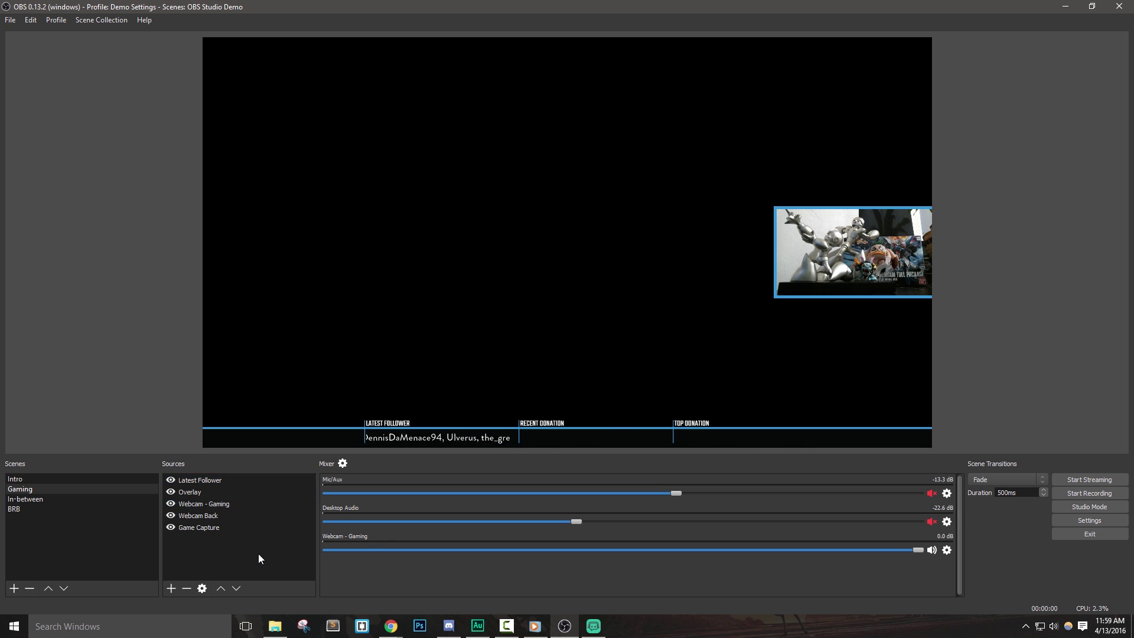
left_click(43, 498)
left_click(1009, 305)
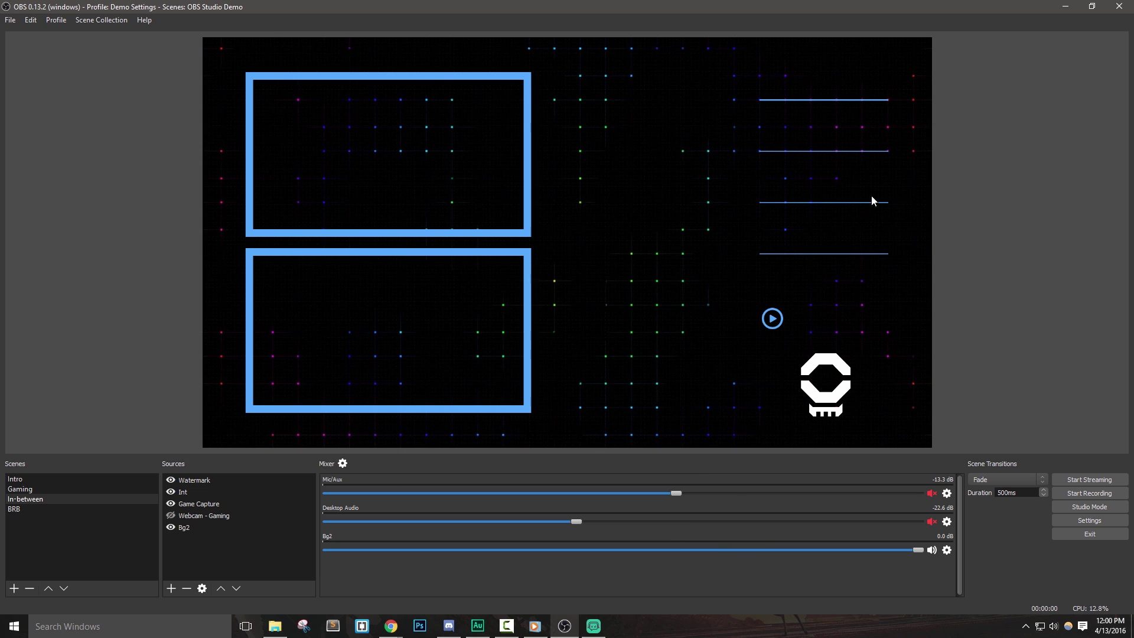
left_click(600, 146)
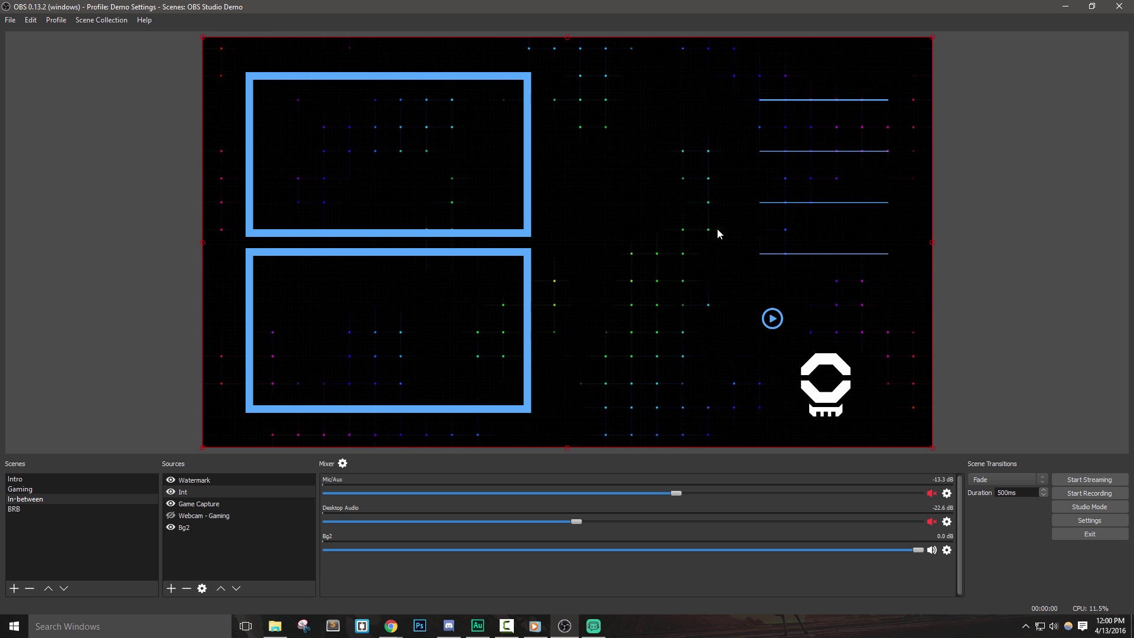
Open the TwitchAlerts Chat Box widget page and copy its widget URL
mouse_move(391, 626)
left_click(391, 578)
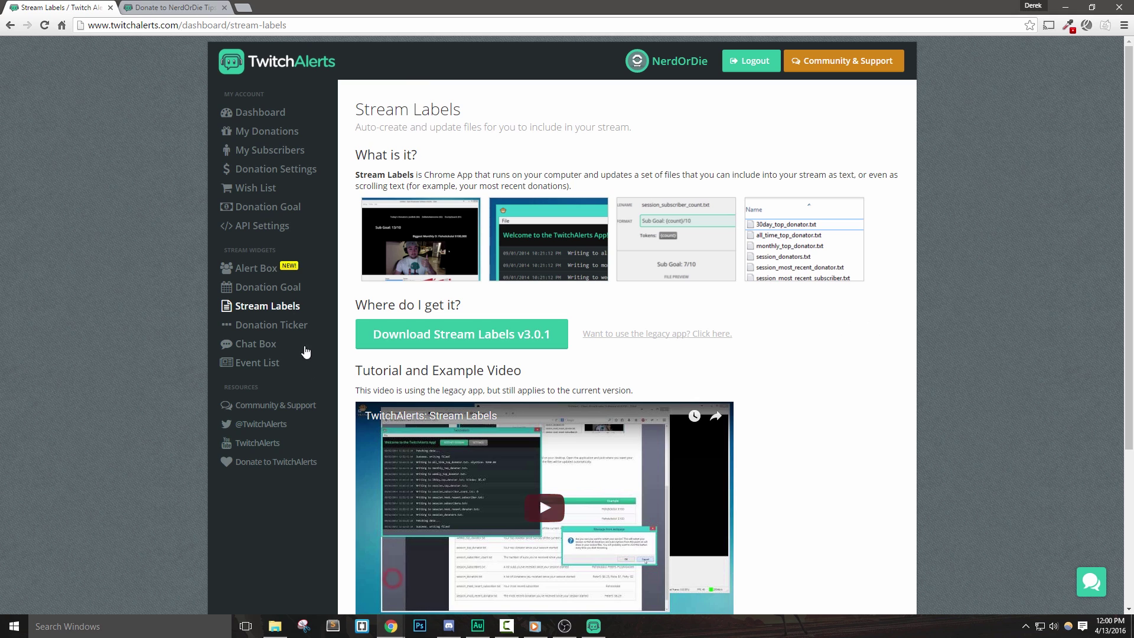
left_click(242, 343)
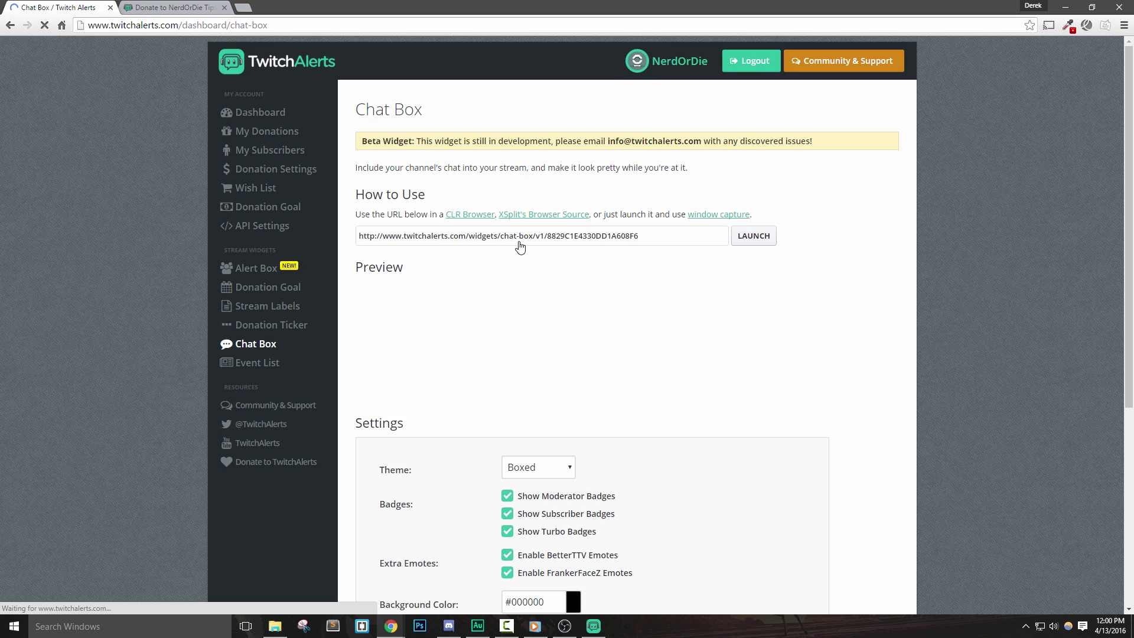
left_click_drag(662, 235, 361, 247)
right_click(413, 239)
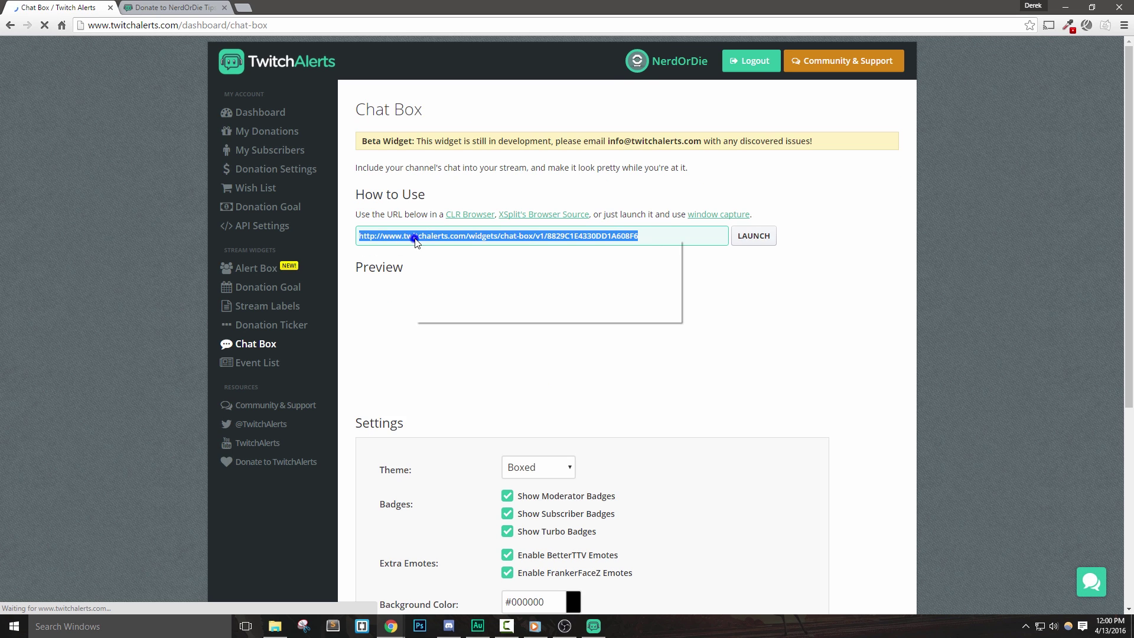
left_click(441, 244)
Save the chat box widget settings and return to OBS
left_click(738, 509)
scroll(694, 508, "down", 5)
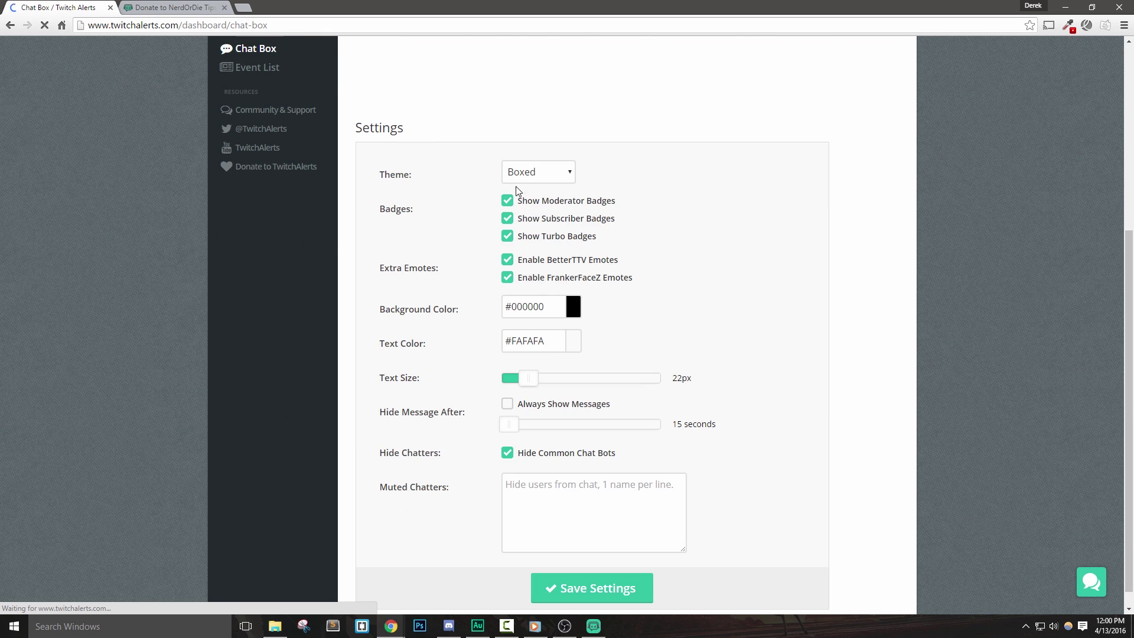
left_click(596, 581)
left_click(561, 627)
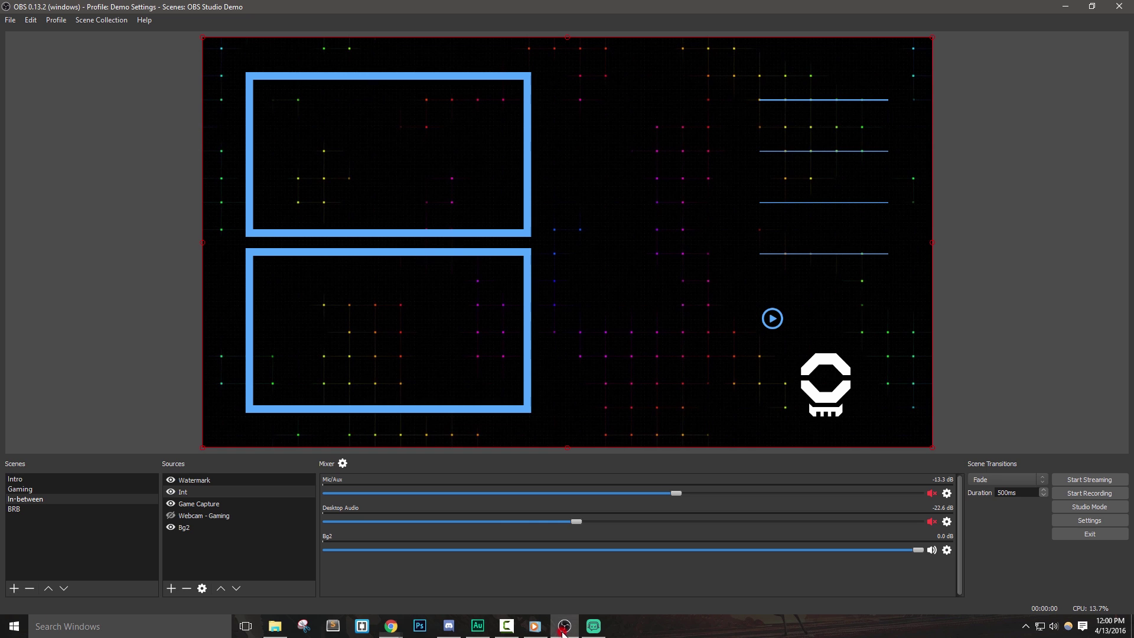
Create a new browser source named Twitch Chat
right_click(256, 482)
mouse_move(294, 490)
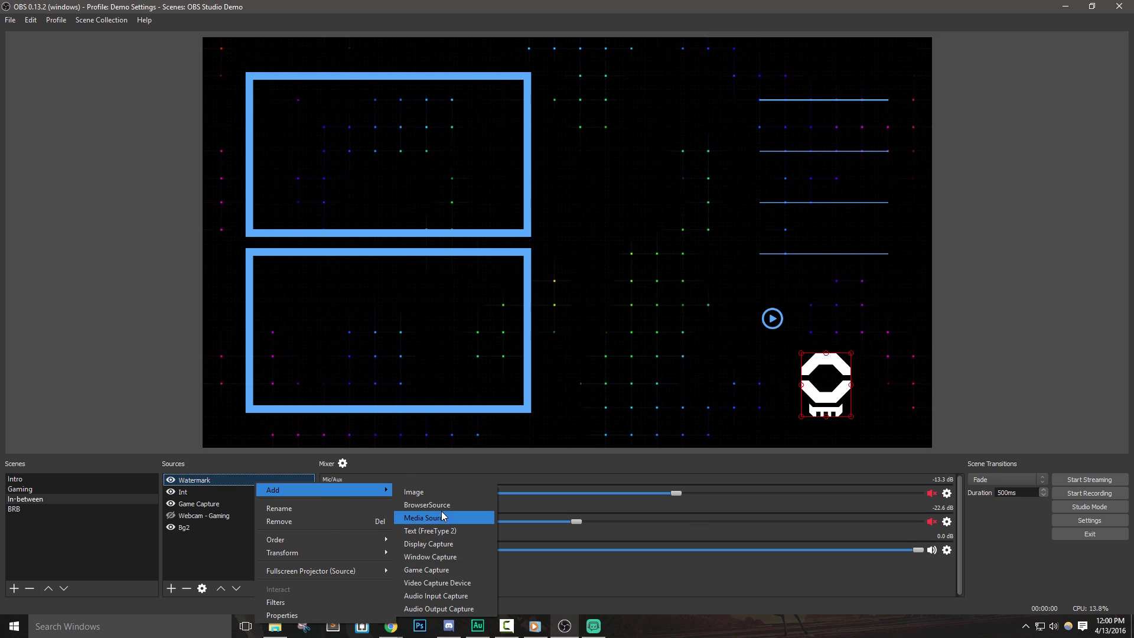
left_click(442, 515)
type("Twitch Chat")
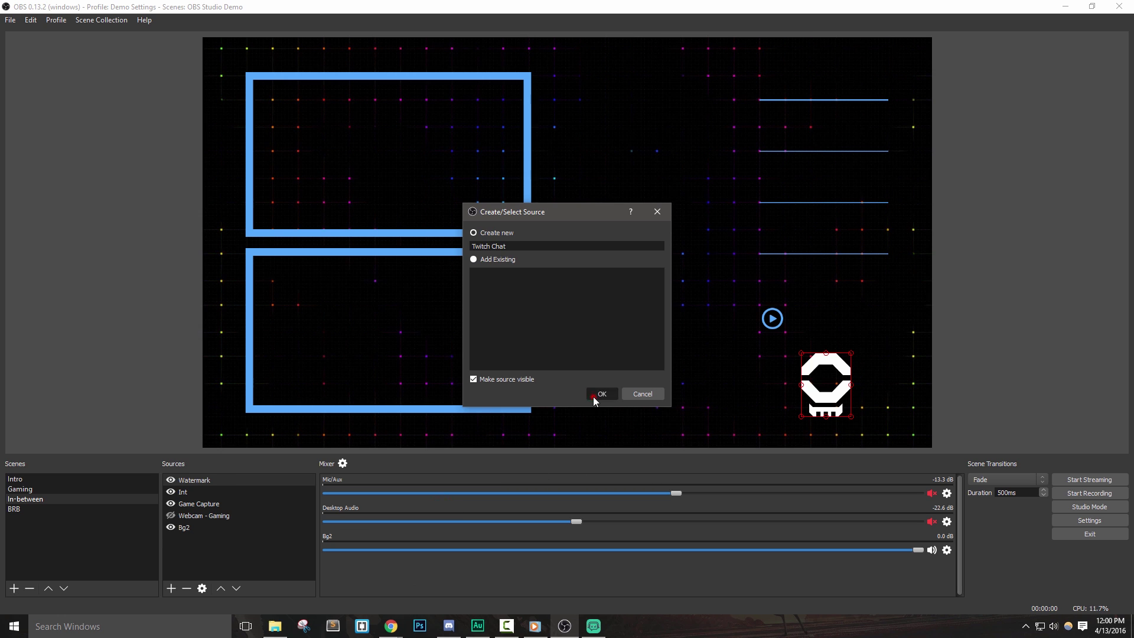
left_click(594, 397)
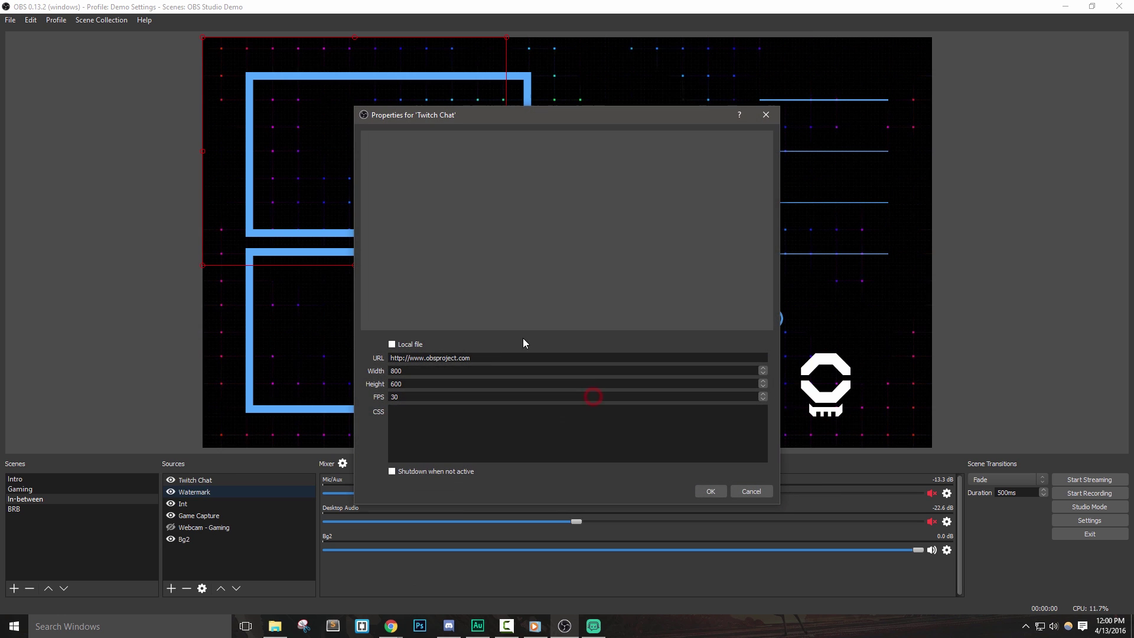
Paste the chat-box URL, size the source 484×878, and place it centre-right
triple_click(489, 357)
key("ctrl+v")
key("Tab")
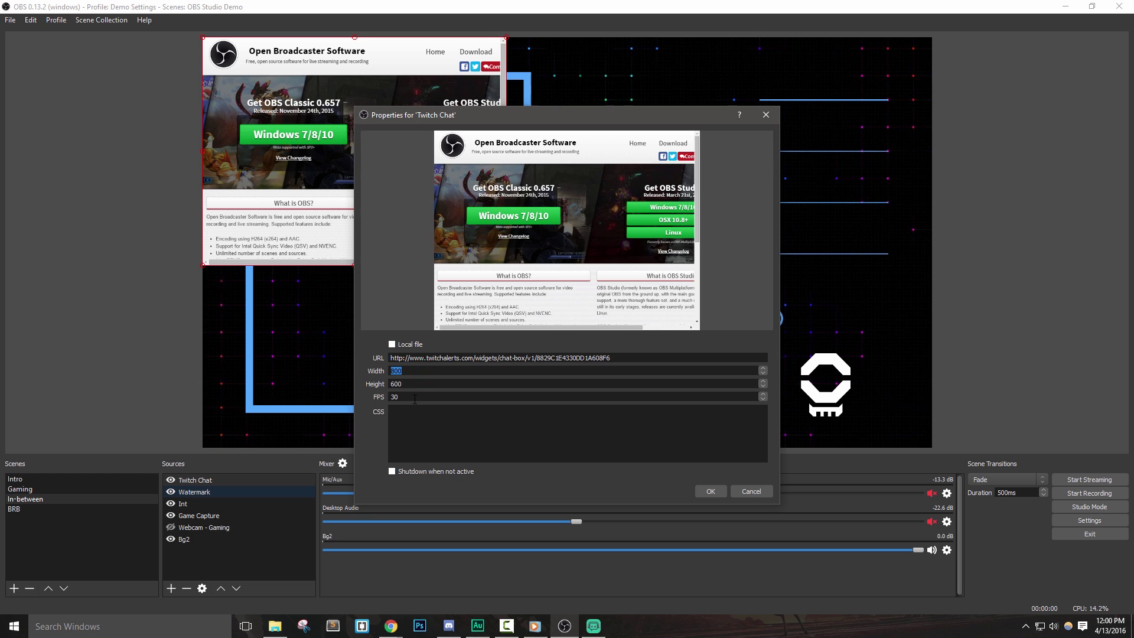
type("484")
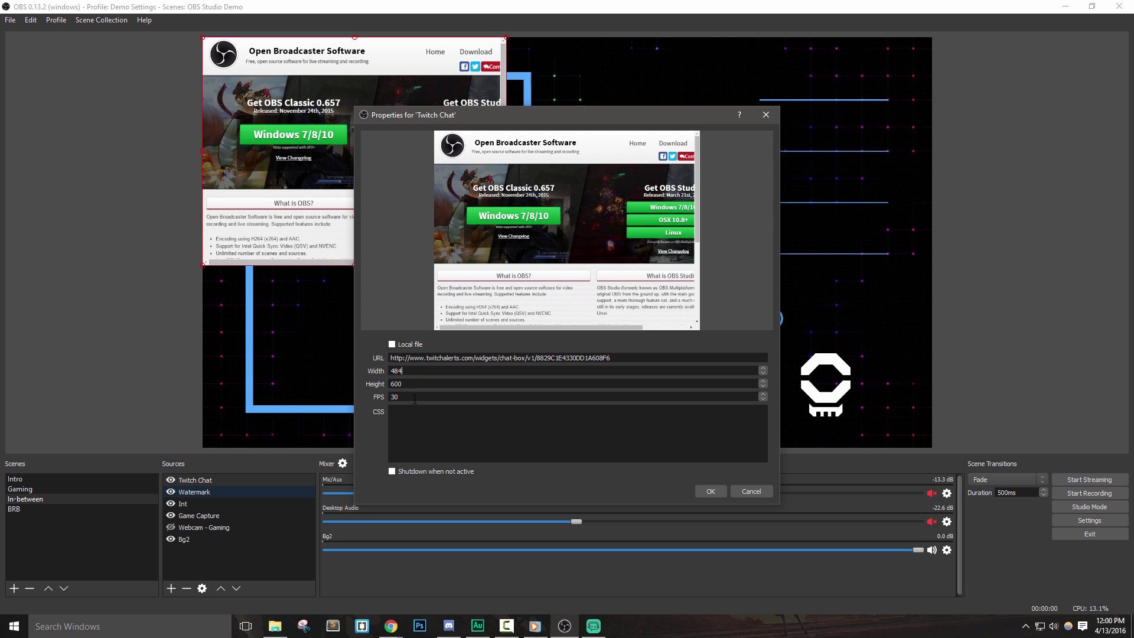
key("Tab")
type("878")
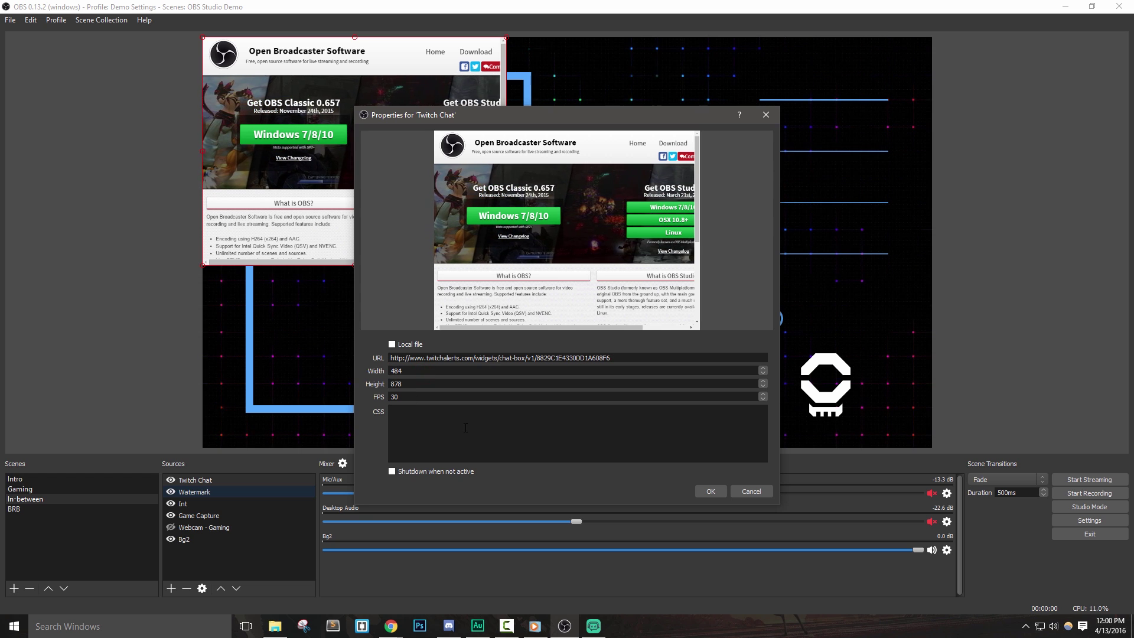
left_click(715, 493)
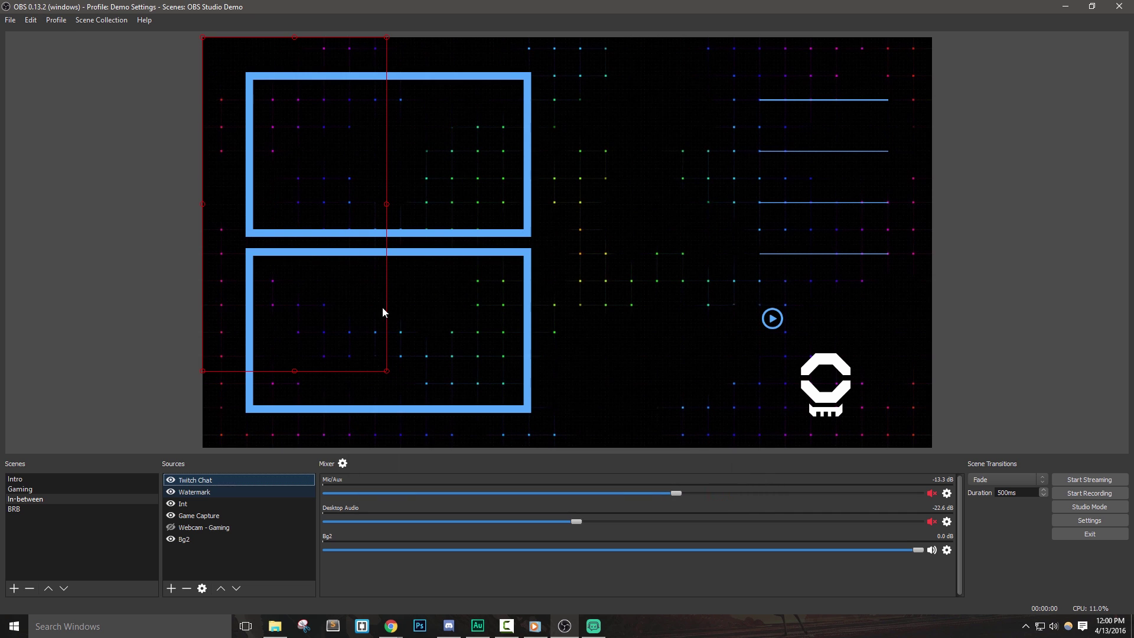
left_click_drag(273, 141, 623, 179)
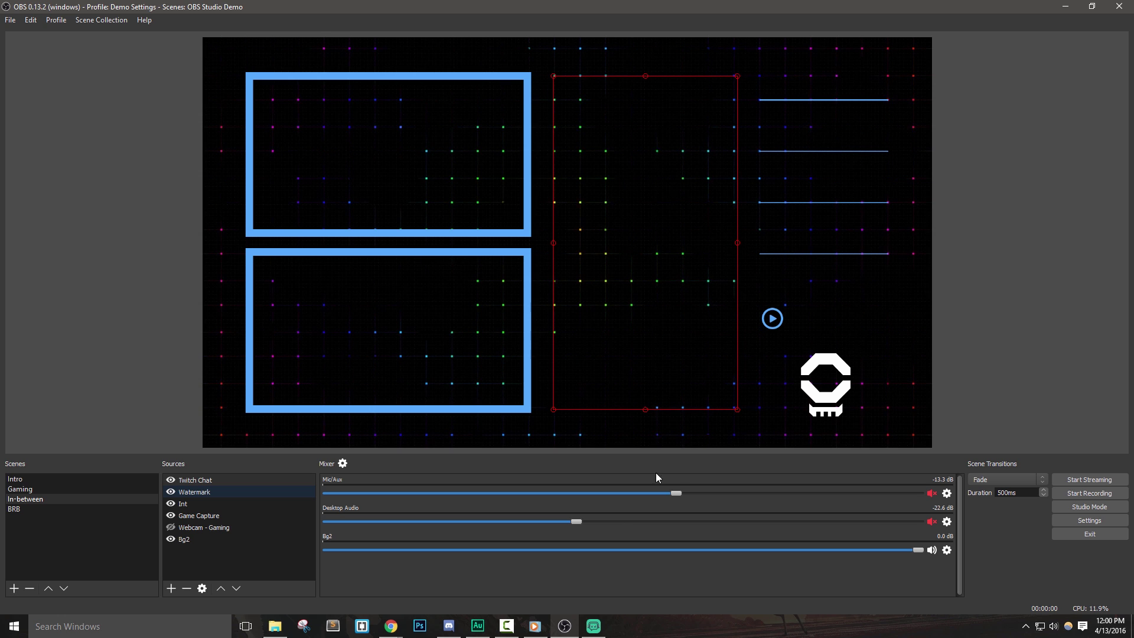
mouse_move(391, 626)
left_click(436, 586)
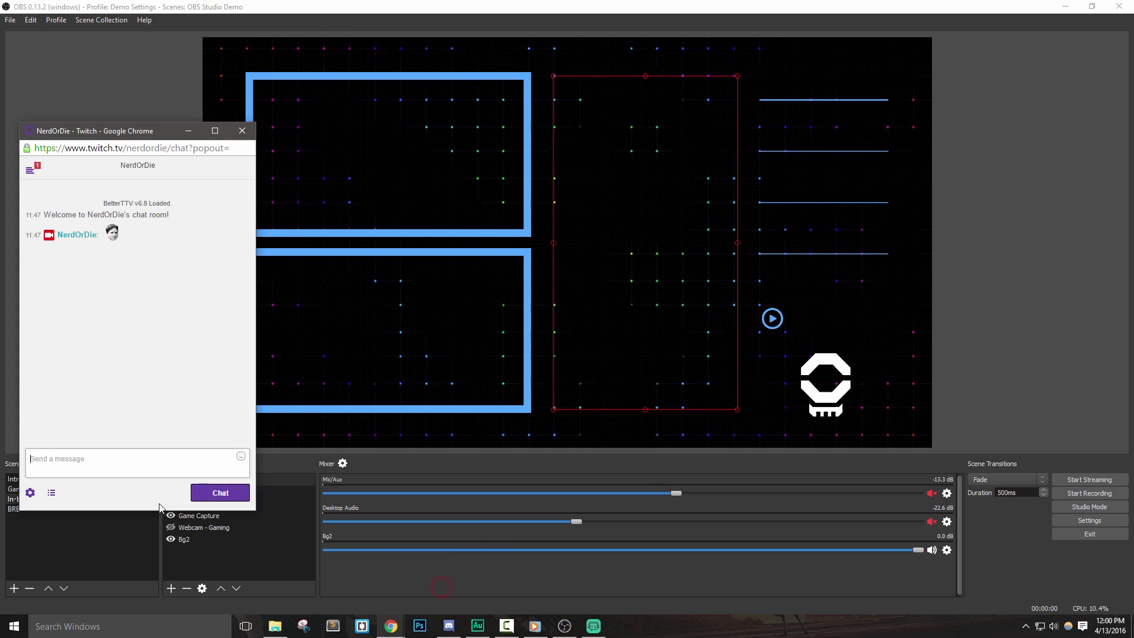
Send Kappa, 'Hey There!', 'I hope you enjoyed this video' and 'Don't forget !' to chat
left_click(126, 471)
type("Kappa")
key("Return")
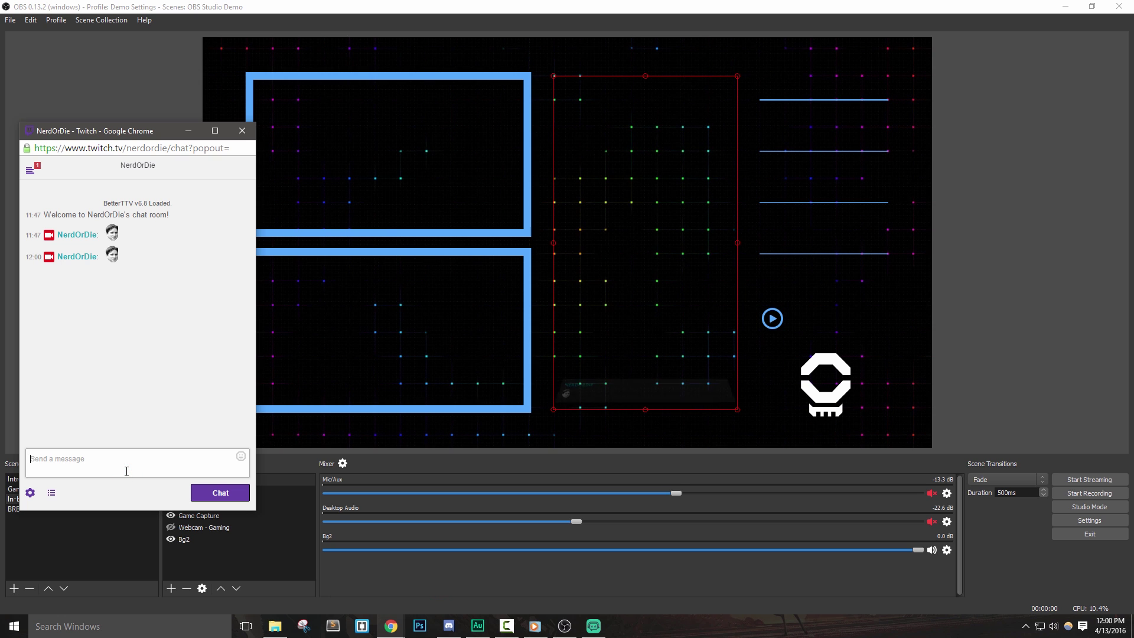
type("Hey Th")
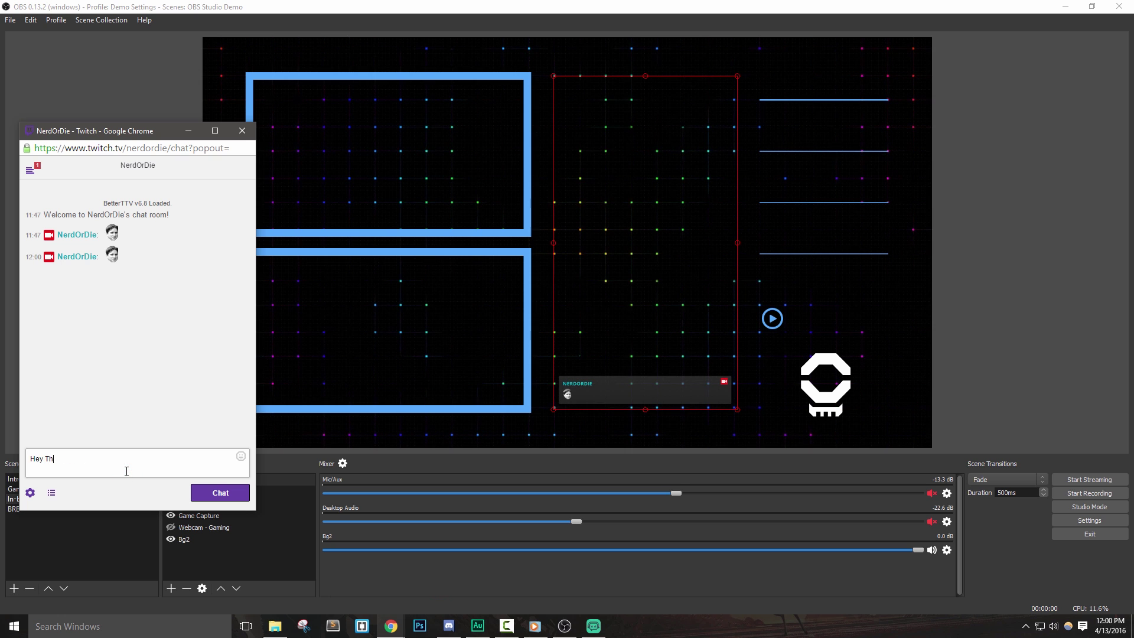
type("ere!")
key("Return")
type("I hope you")
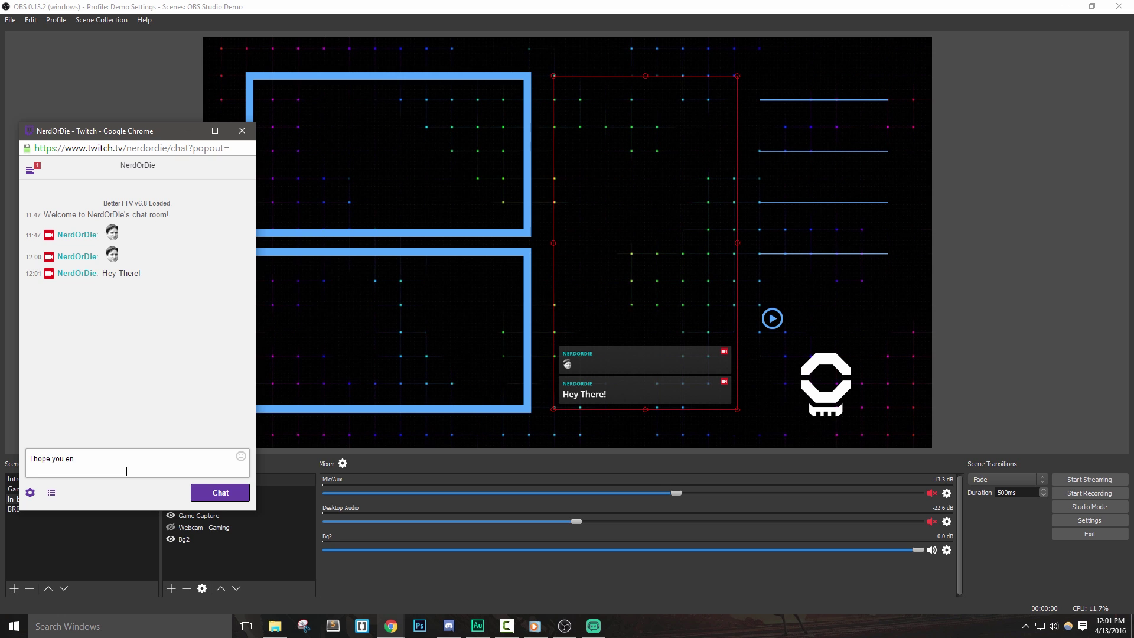
type(" enjoyed this video")
key("Return")
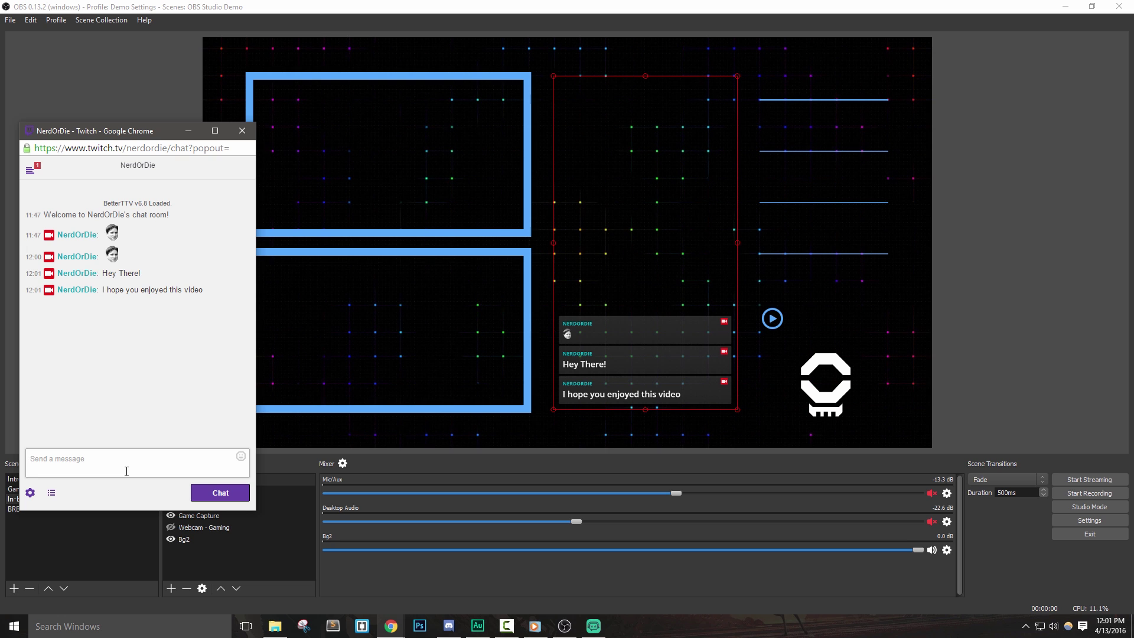
type("Don't forget to")
key("BackSpace")
key("BackSpace")
type("!")
key("Return")
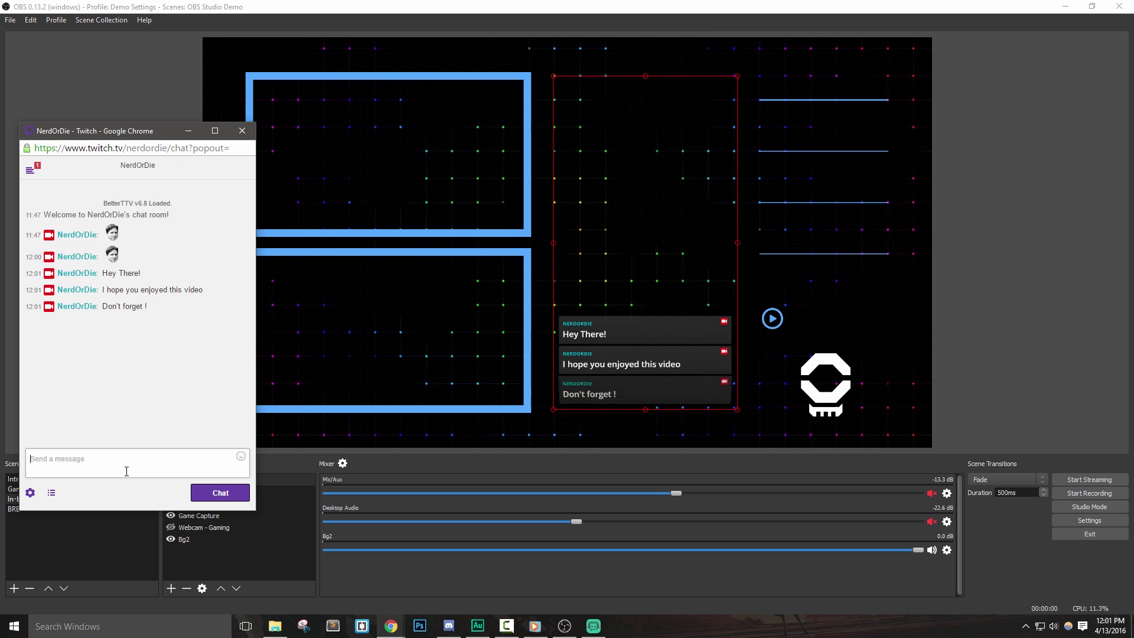
Send 'To follow', a row of Kappa emotes and SeemsGood, then return to OBS
type("To fo")
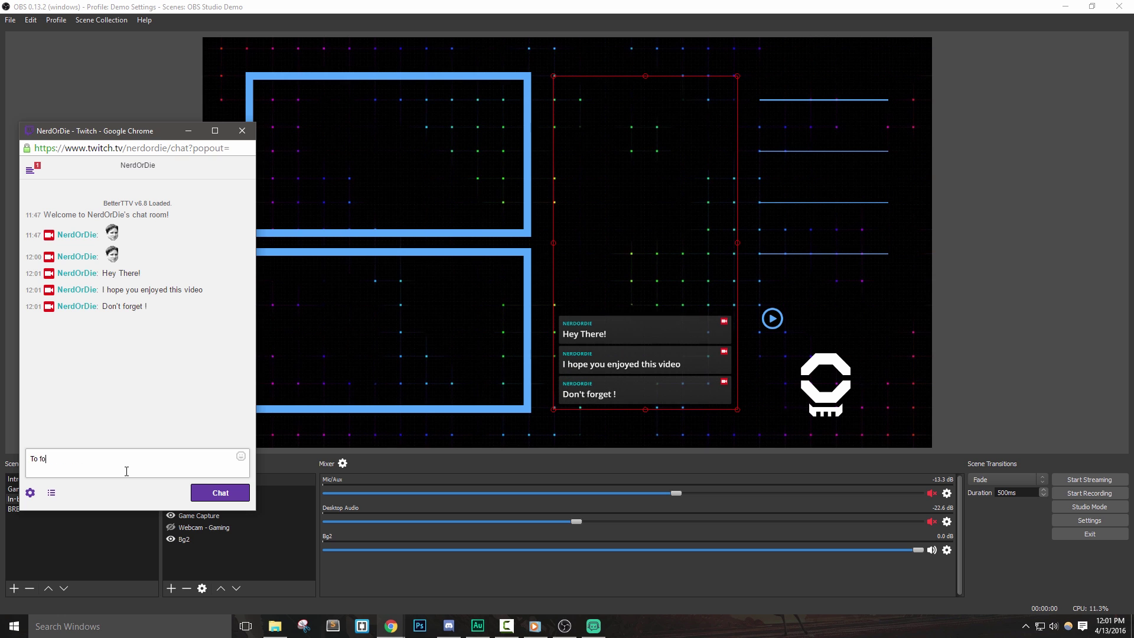
type("llow")
key("Return")
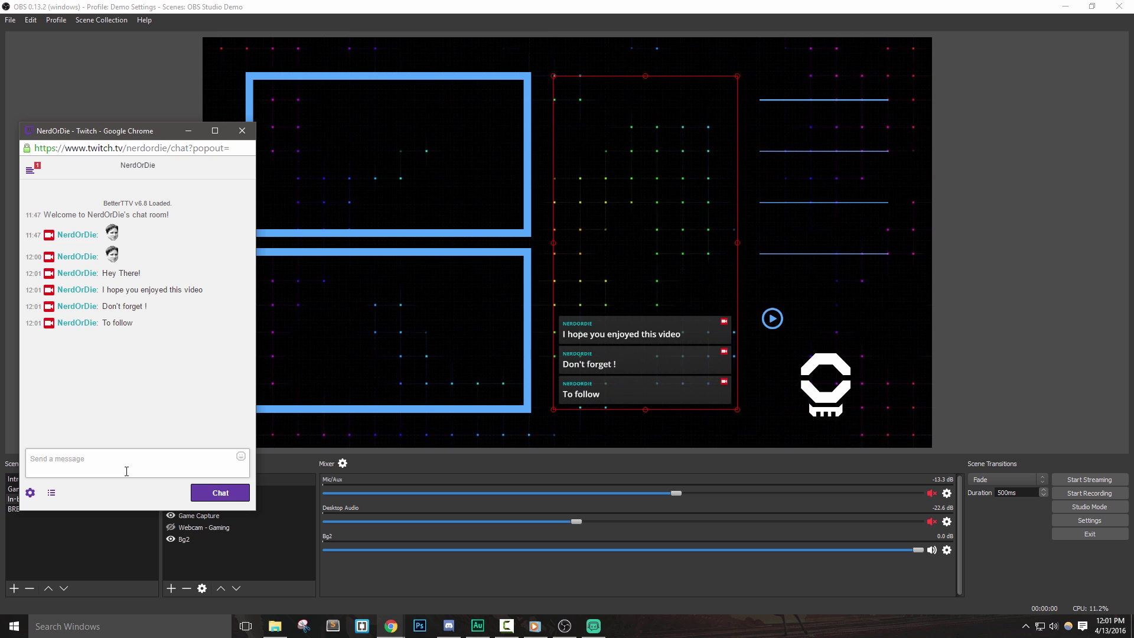
type("Kappa")
key("ctrl+a")
key("ctrl+c")
key("End")
type("Kappa Kappa")
key("ctrl+v")
key("Return")
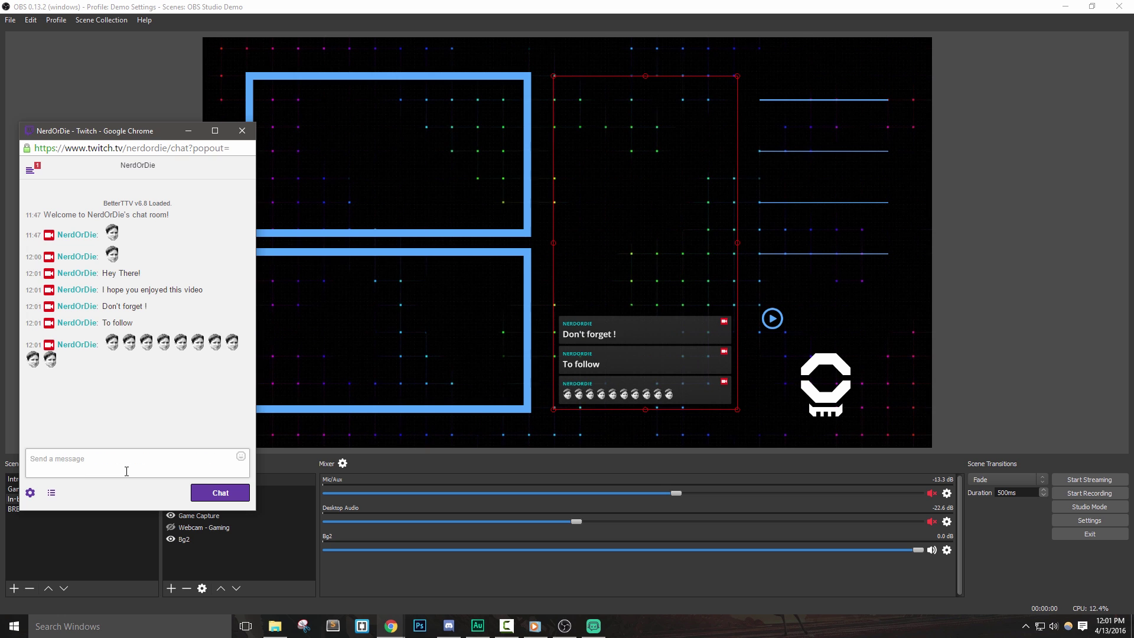
type("SeemsGood")
key("Return")
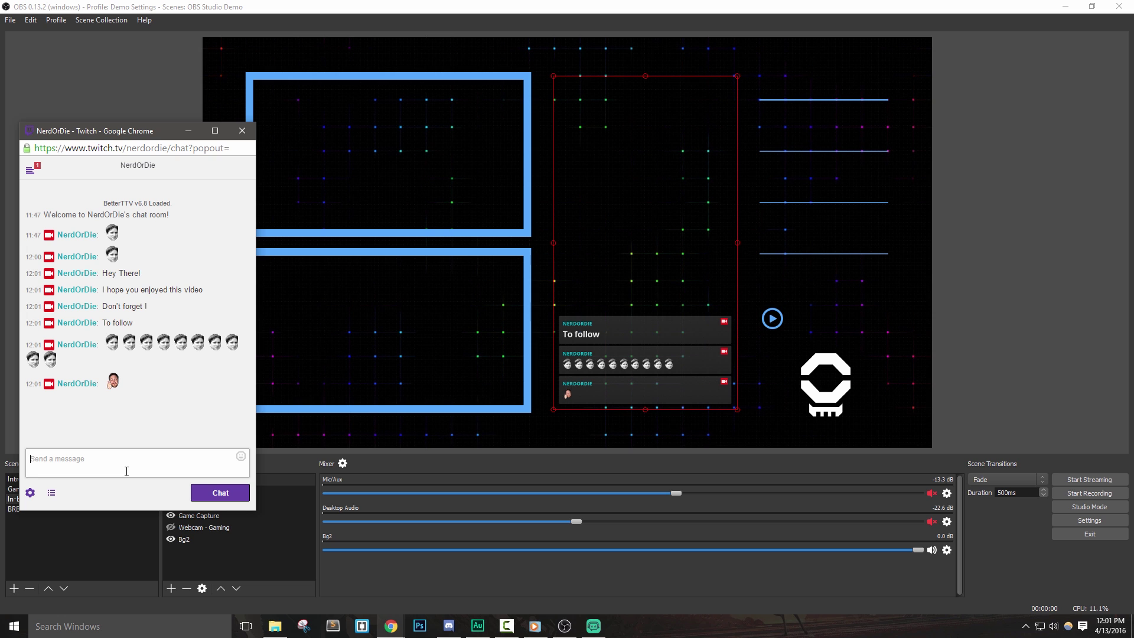
left_click(971, 263)
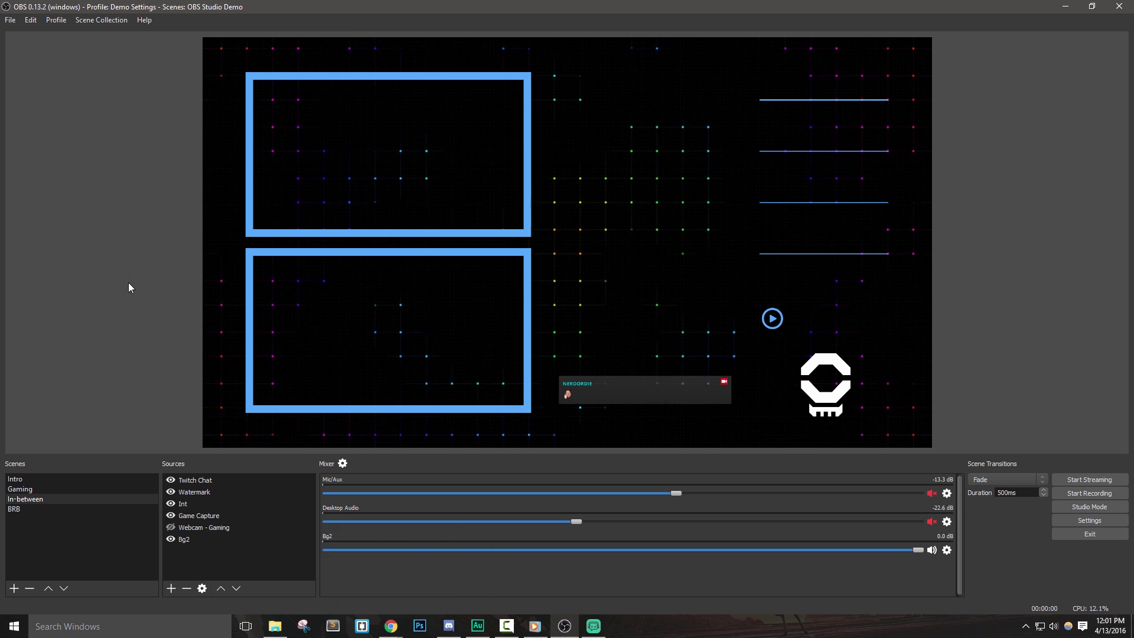
Post 'What's your favorite system?' and a follow-up question, then draft 'Like the vid and subscribe!'
left_click(391, 626)
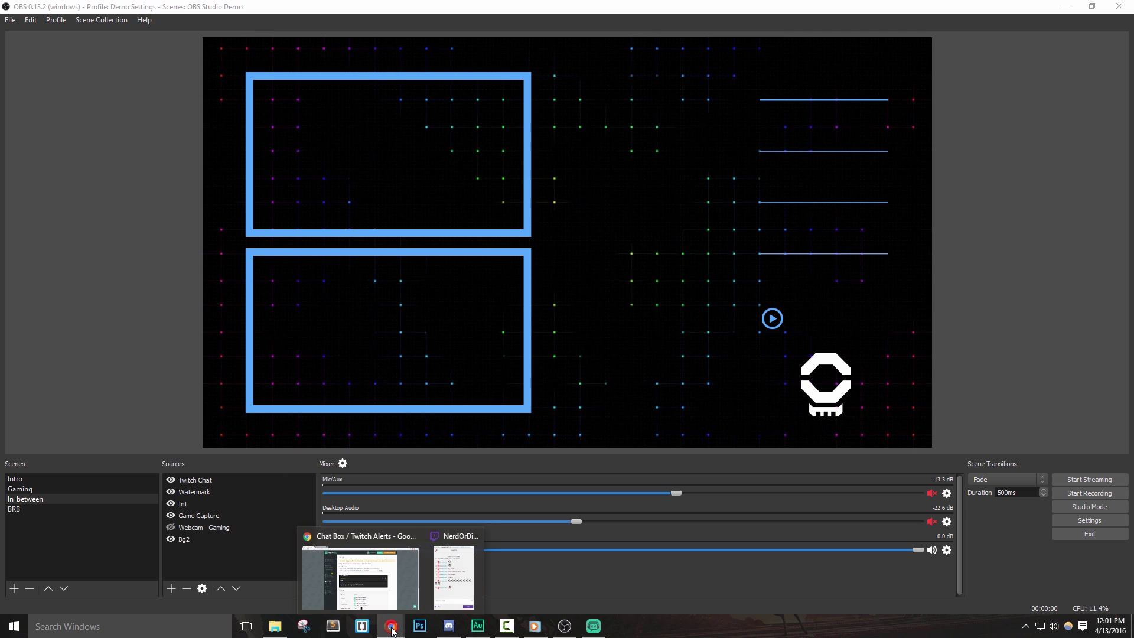
left_click(460, 584)
left_click(107, 459)
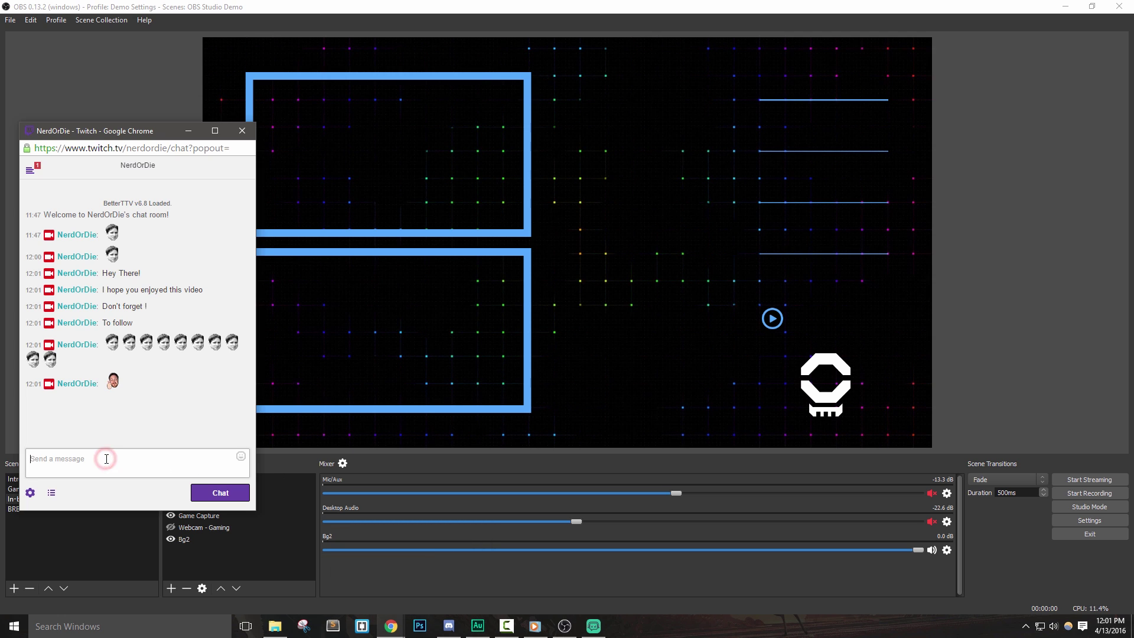
type("What's your favorite system?")
key("Return")
type("What d")
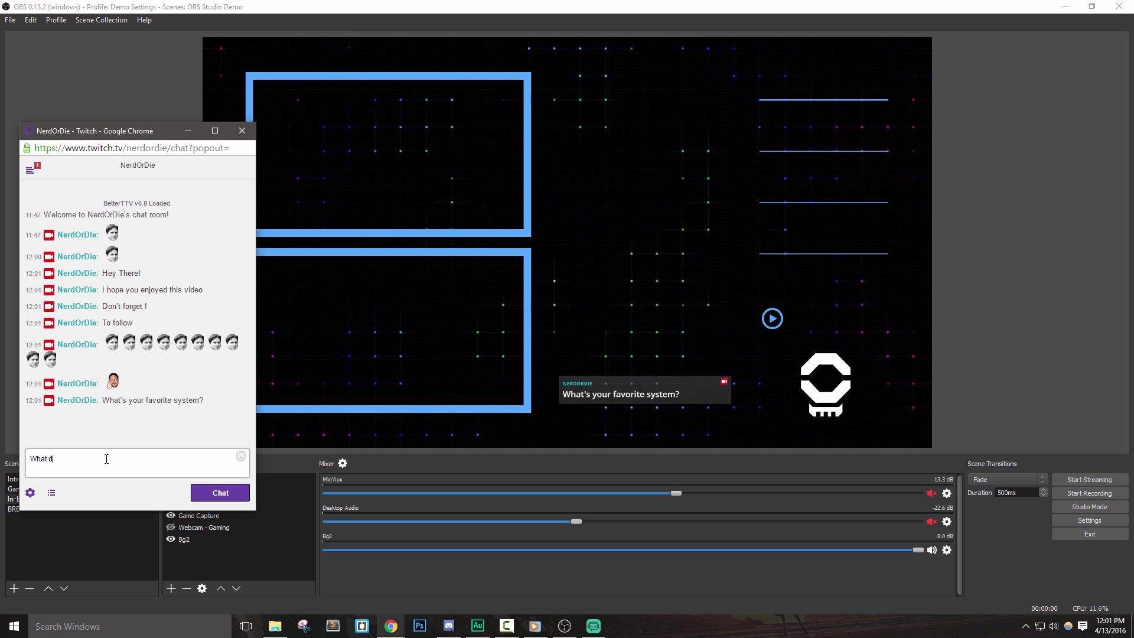
type("o you think about the ones we talked about?")
key("Return")
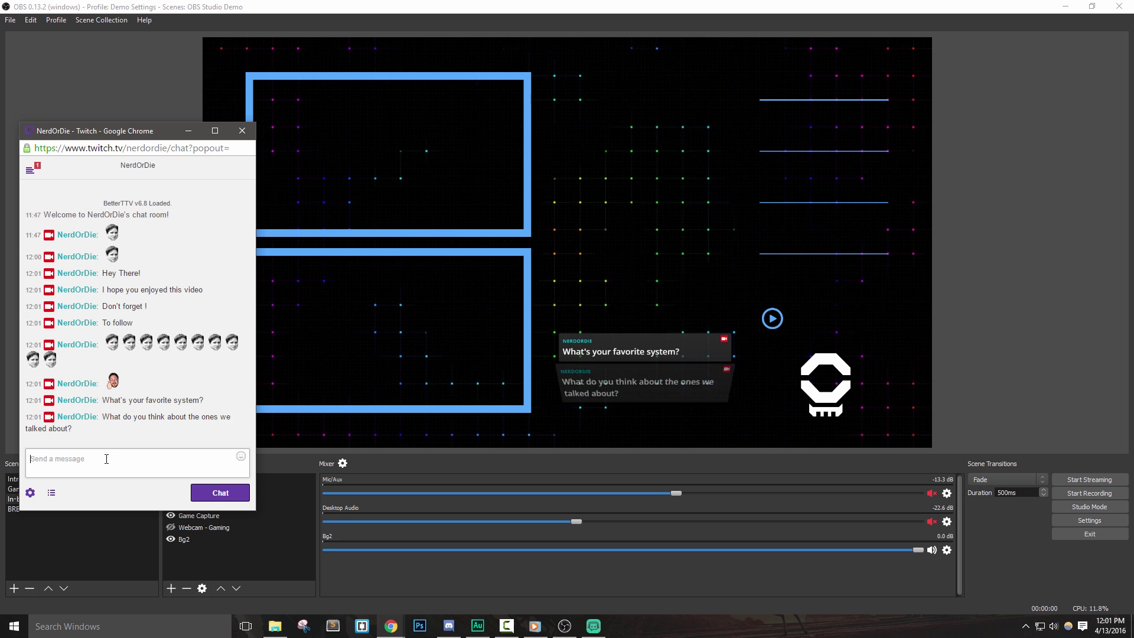
type("Like the vid and subscribe")
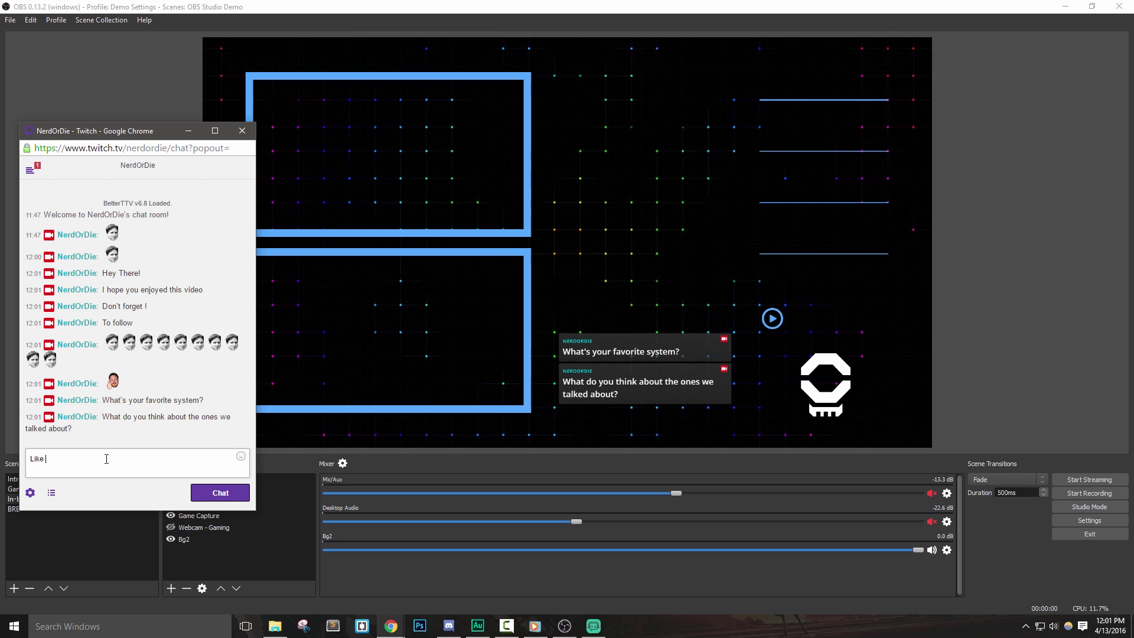